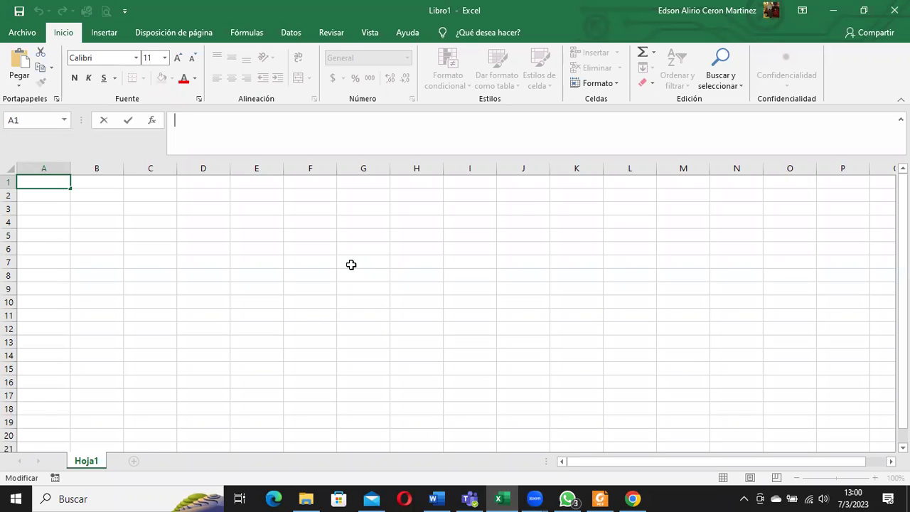
Step: Open the recent workbook Ejercicios de Formularios from the Archivo page
left_click(21, 33)
left_click(308, 347)
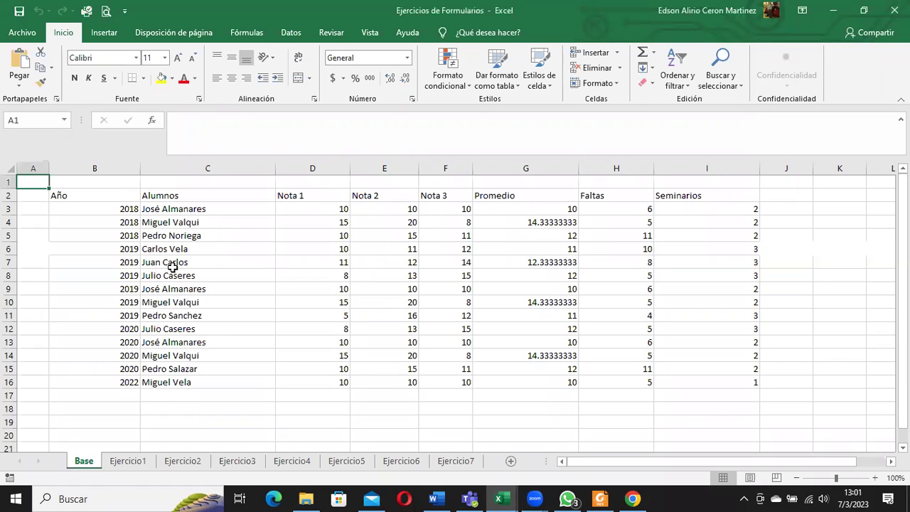
Step: Select cells B7 and C7, then snap the records workbook right with Libro1 filling the left half
left_click(114, 260)
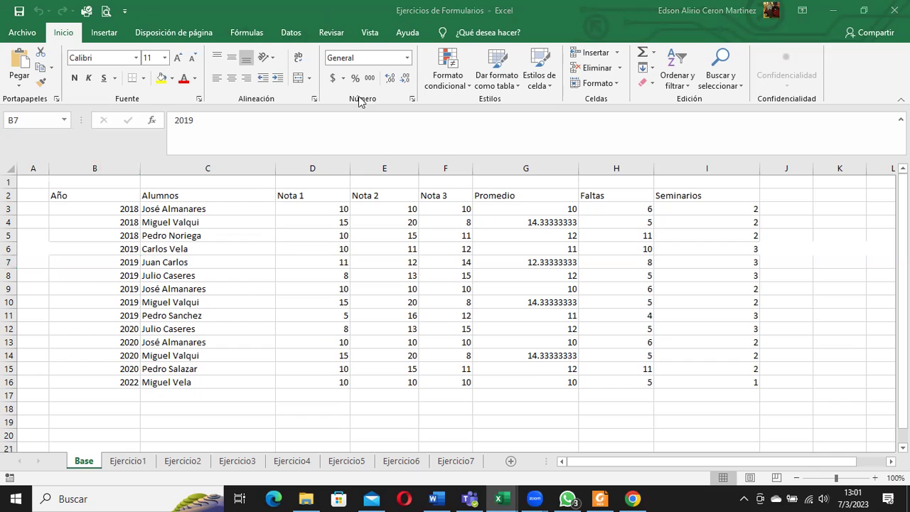
left_click(202, 261)
key("super+Right")
left_click(401, 203)
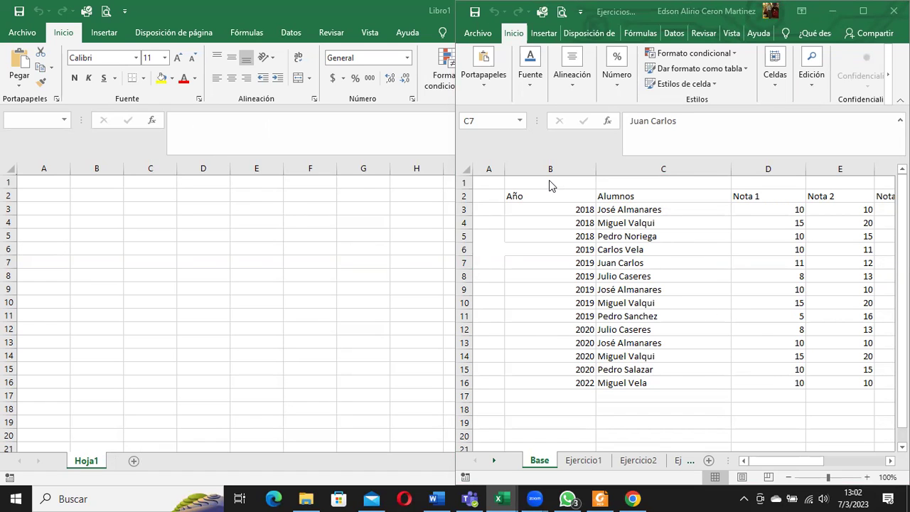
Step: Close Libro1 without saving and maximize the Ejercicios de Formularios window
double_click(228, 23)
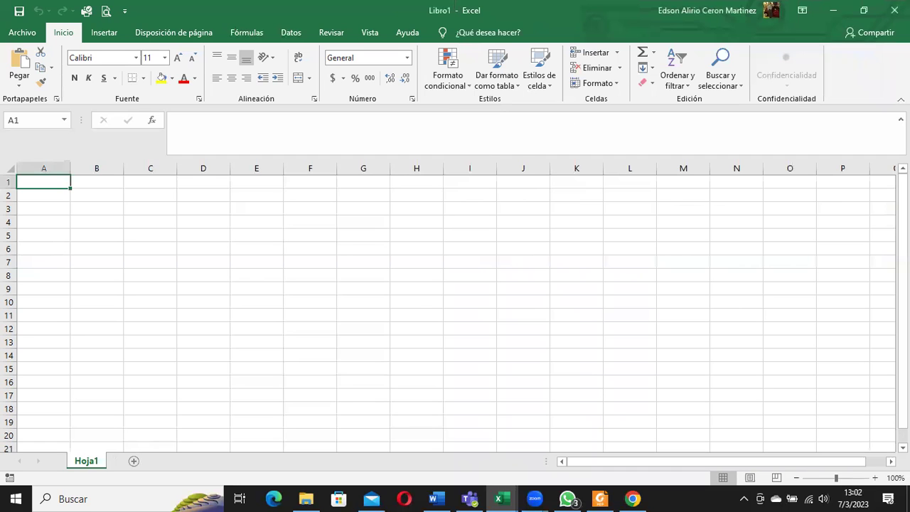
key("ctrl+w")
left_click(538, 329)
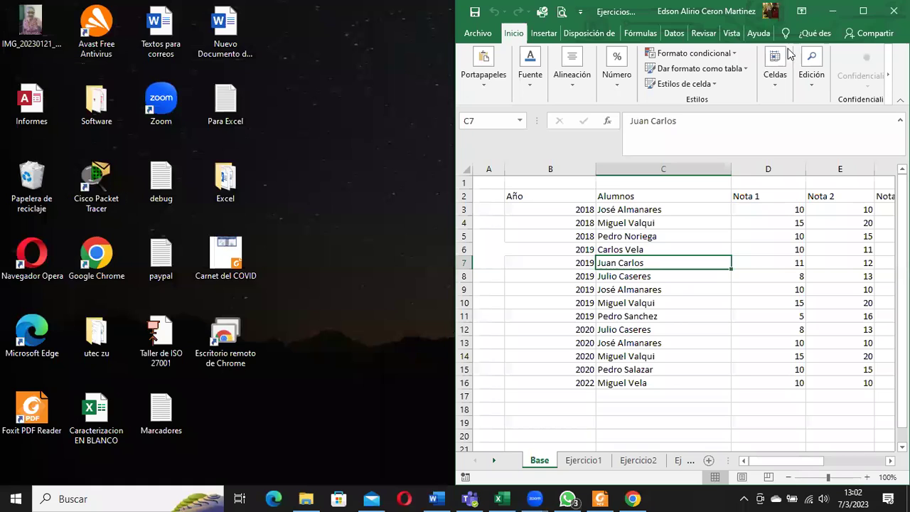
left_click(859, 10)
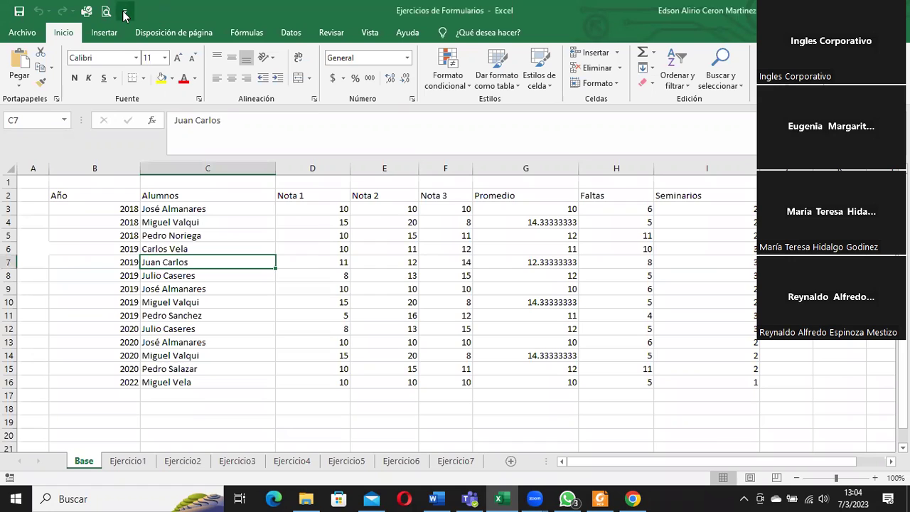
Step: Open Más comandos... for the Quick Access Toolbar and move the Excel Options dialog left
left_click(125, 12)
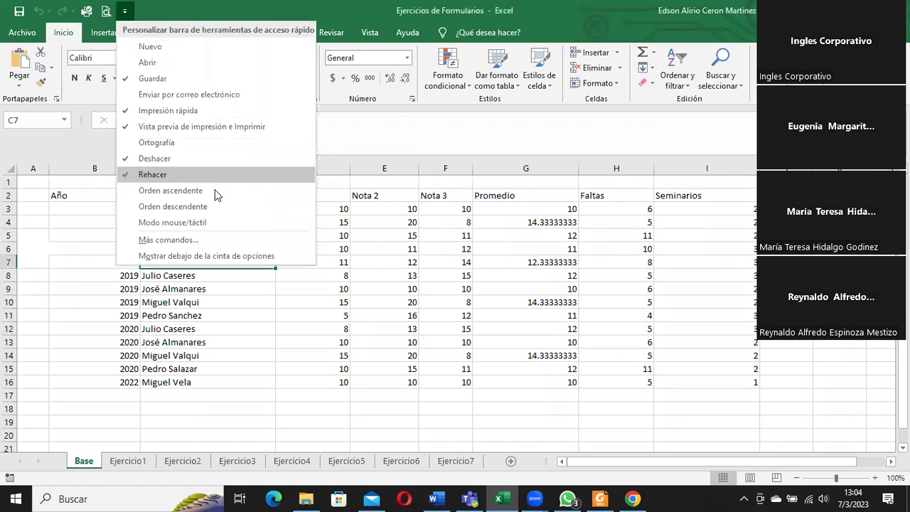
left_click(175, 242)
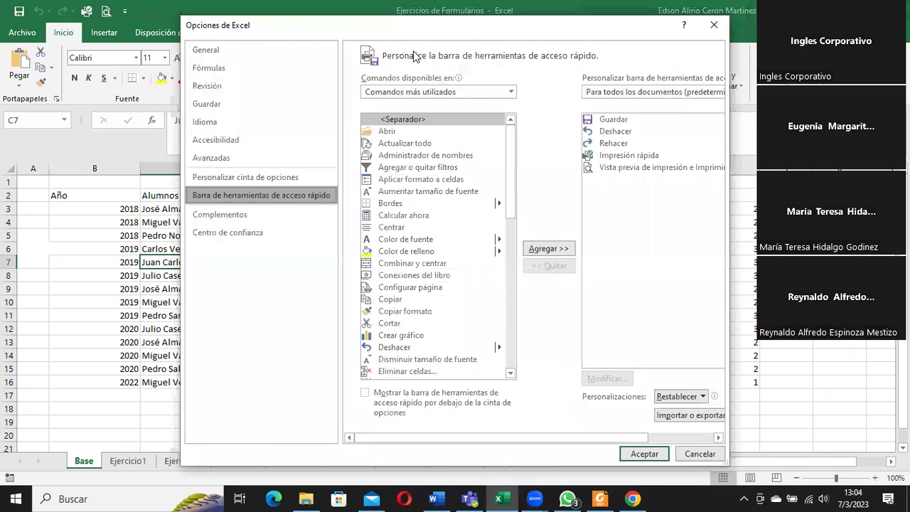
left_click_drag(435, 32, 356, 61)
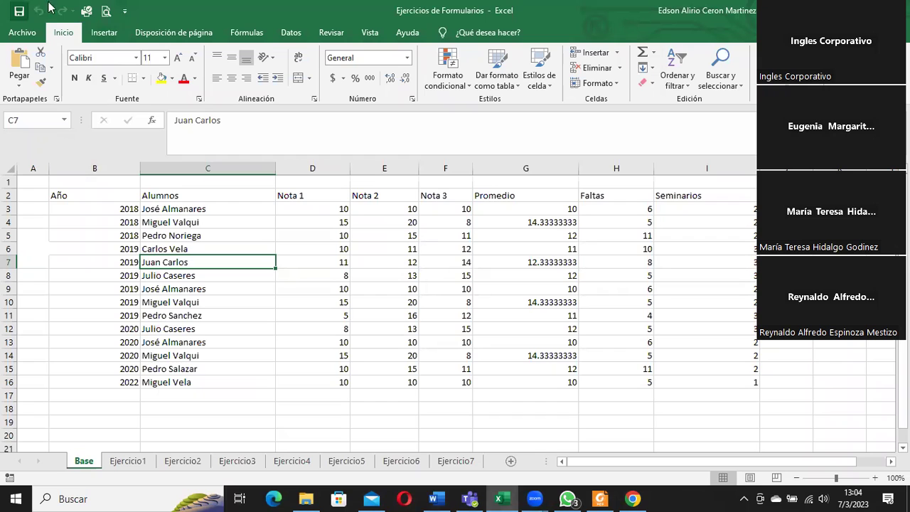
left_click(127, 13)
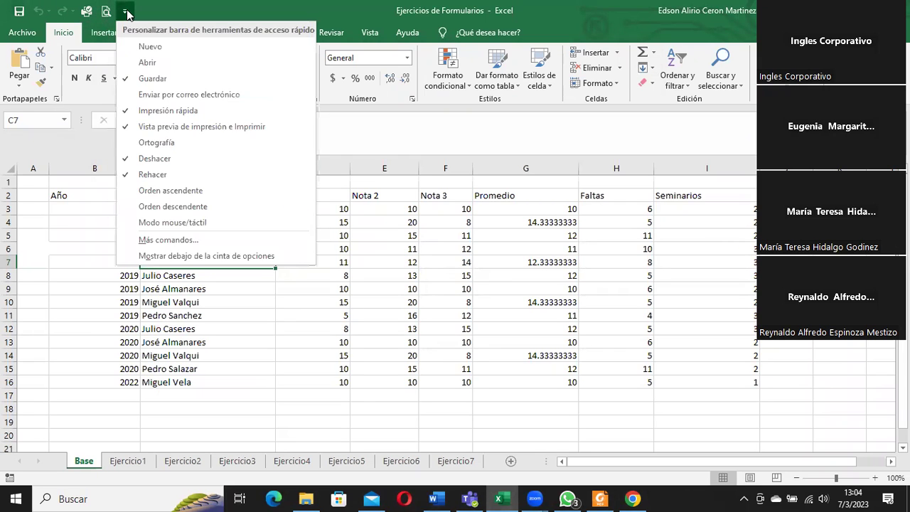
left_click(193, 245)
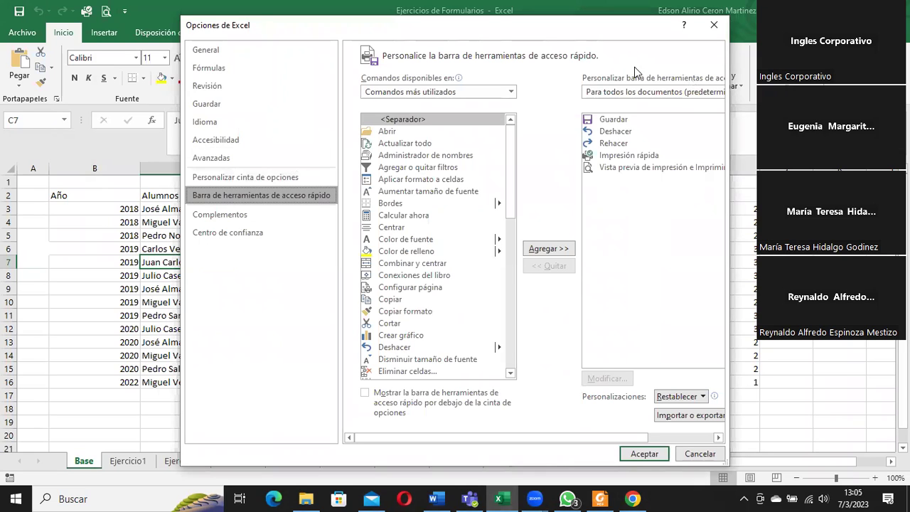
left_click_drag(625, 25, 475, 35)
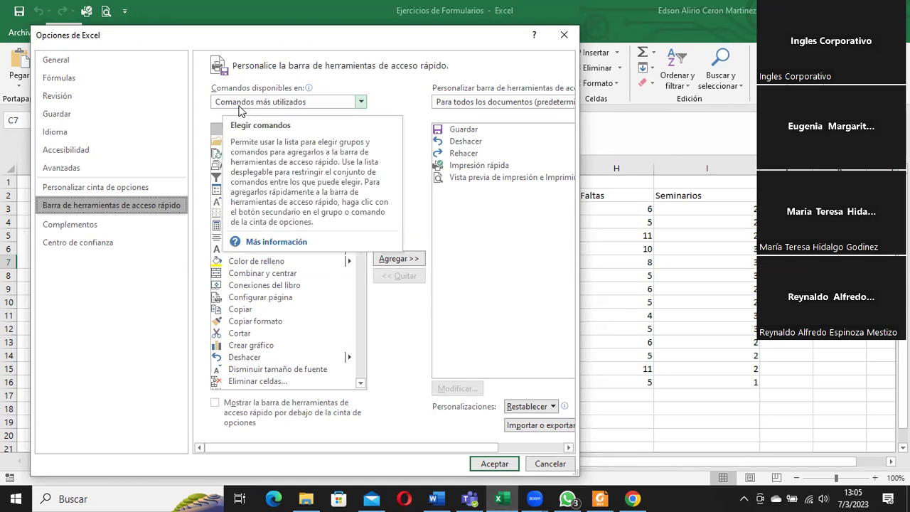
Step: Switch the command list to Commands Not in the Ribbon and scroll down it
left_click(361, 104)
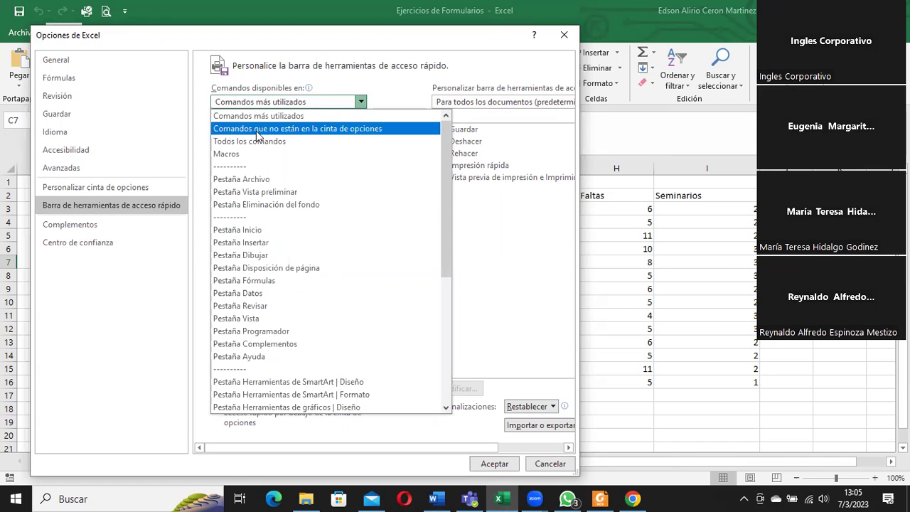
left_click(324, 130)
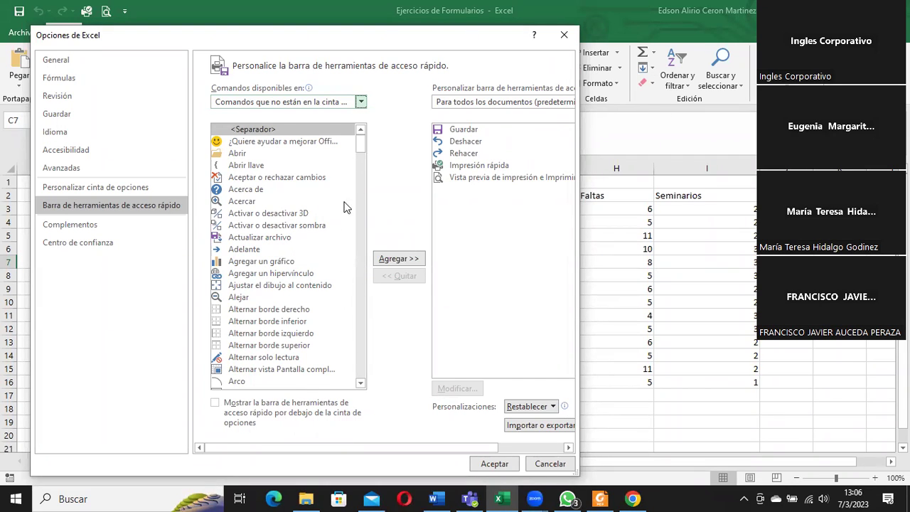
left_click(362, 384)
left_click(362, 383)
left_click(362, 384)
left_click(362, 383)
left_click(363, 384)
left_click(363, 384)
left_click(362, 384)
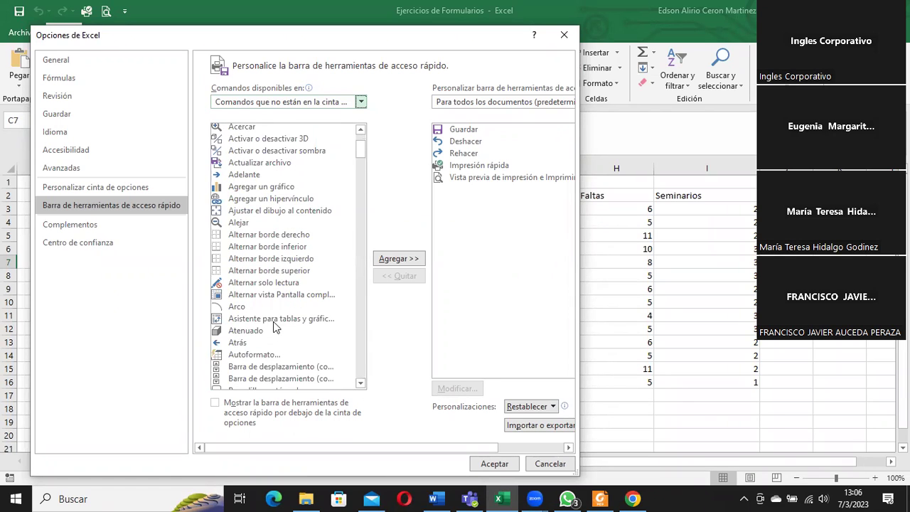
left_click(361, 384)
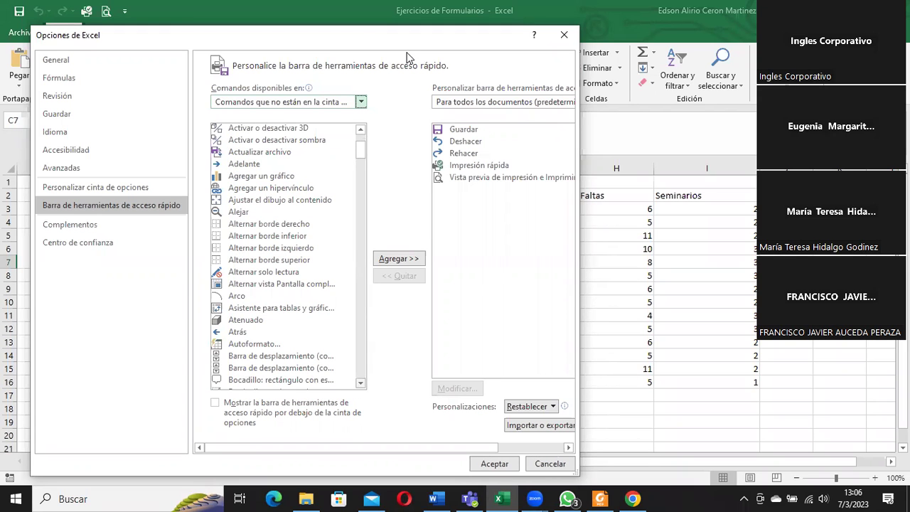
scroll(407, 57, "down", 1)
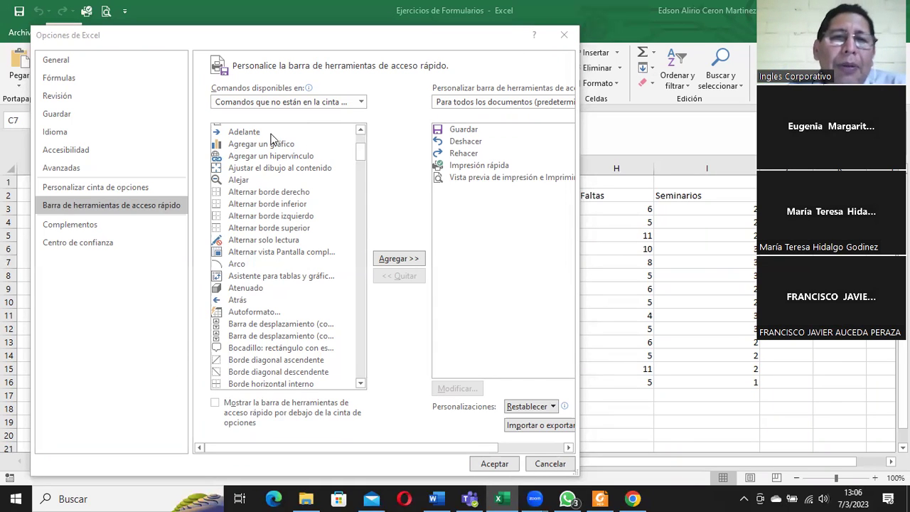
Step: Select Ajustar el dibujo al contenido and Alternar borde derecho, then scroll further down
left_click(276, 168)
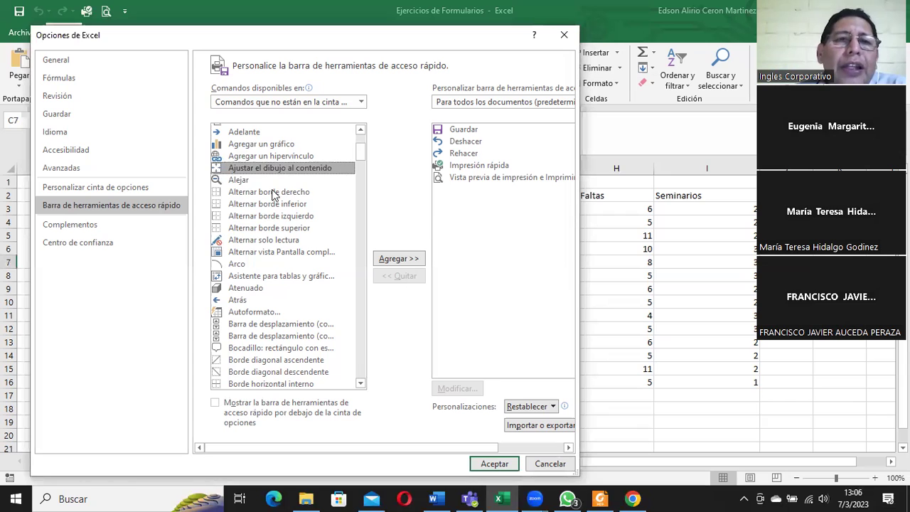
left_click(273, 192)
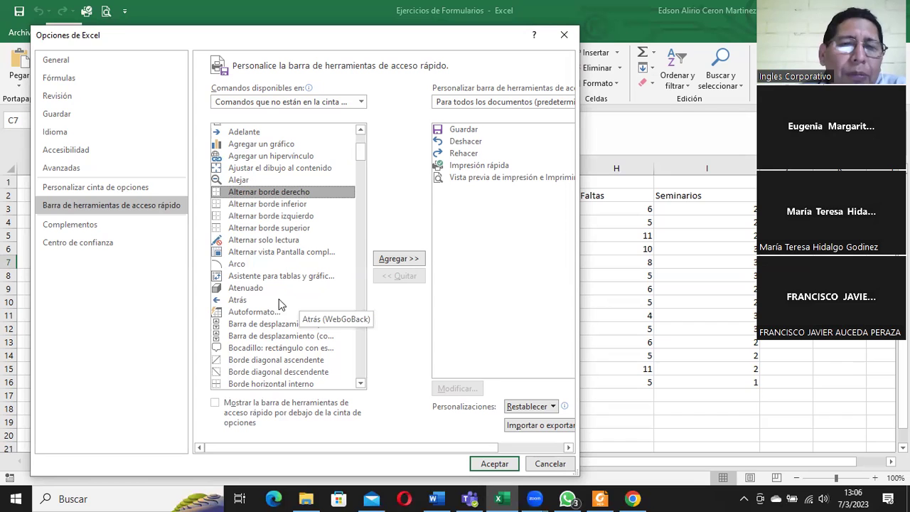
left_click(360, 384)
left_click(360, 384)
left_click(359, 383)
left_click(359, 384)
left_click(360, 383)
left_click(359, 383)
left_click(359, 384)
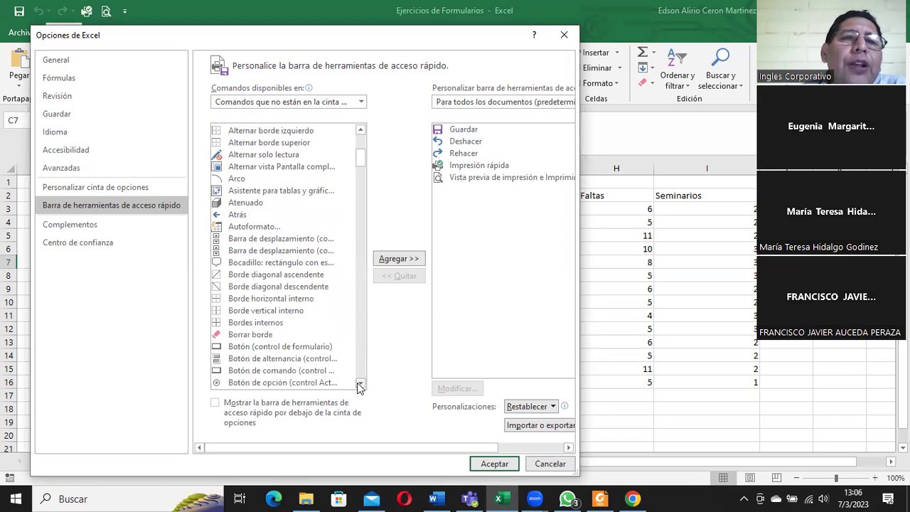
Step: Jump to the F entries in the list and select Formulario...
left_click(246, 155)
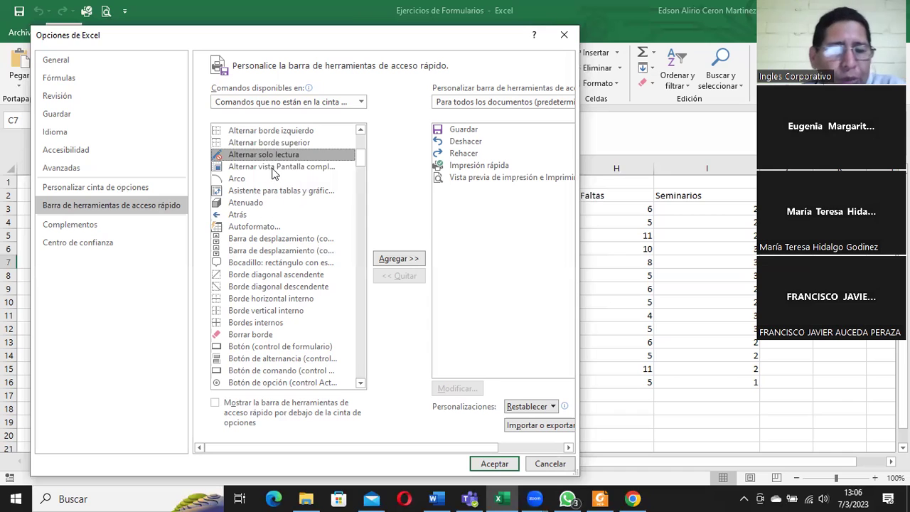
key("f")
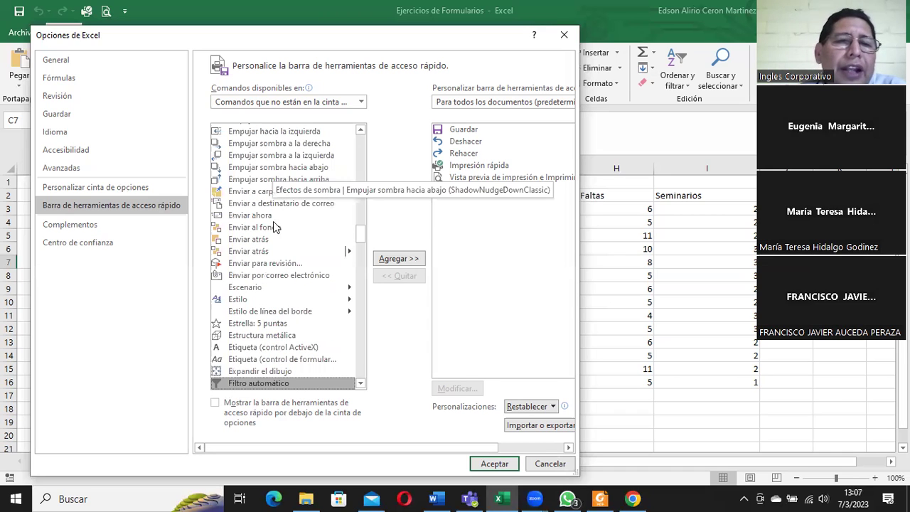
left_click(360, 384)
left_click(359, 383)
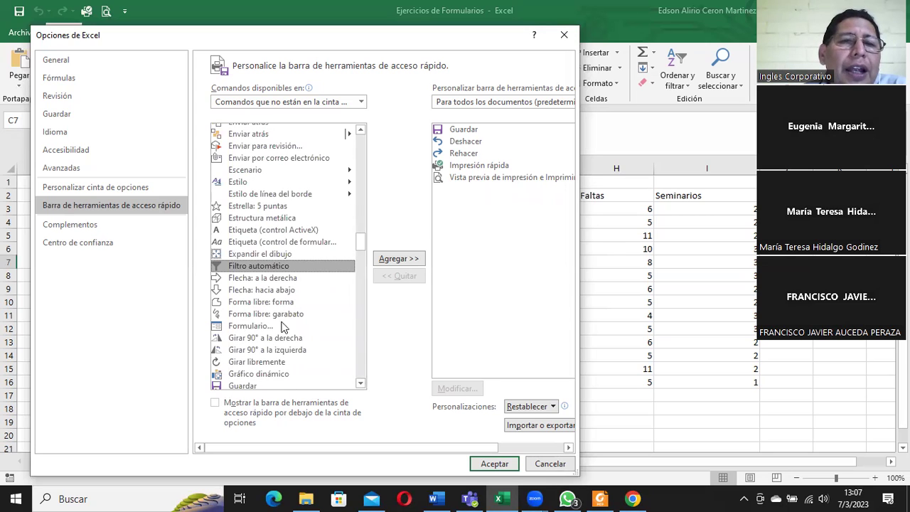
left_click(253, 328)
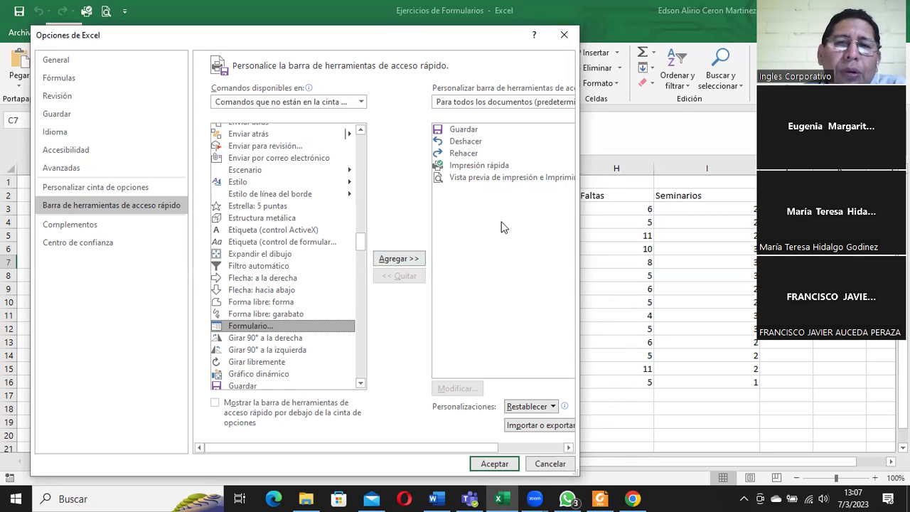
Step: Add Formulario... to the Quick Access Toolbar and confirm with Aceptar
left_click(398, 258)
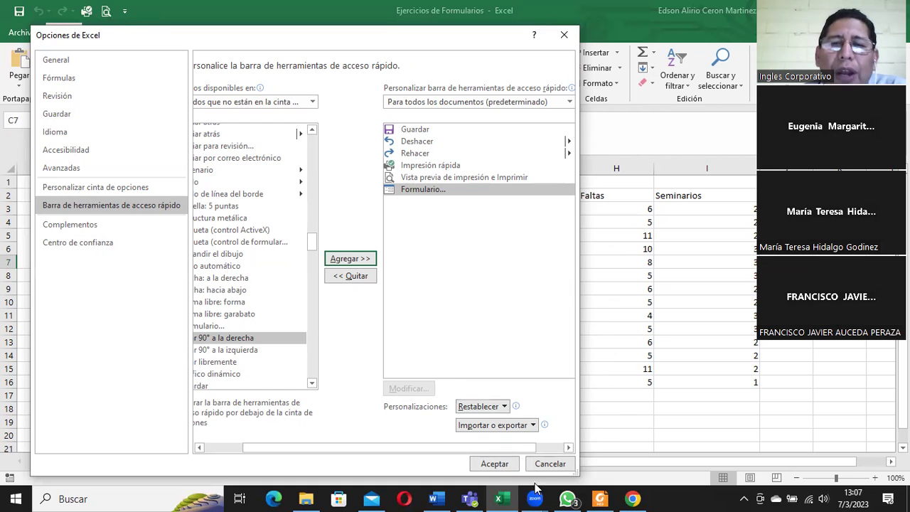
left_click(495, 465)
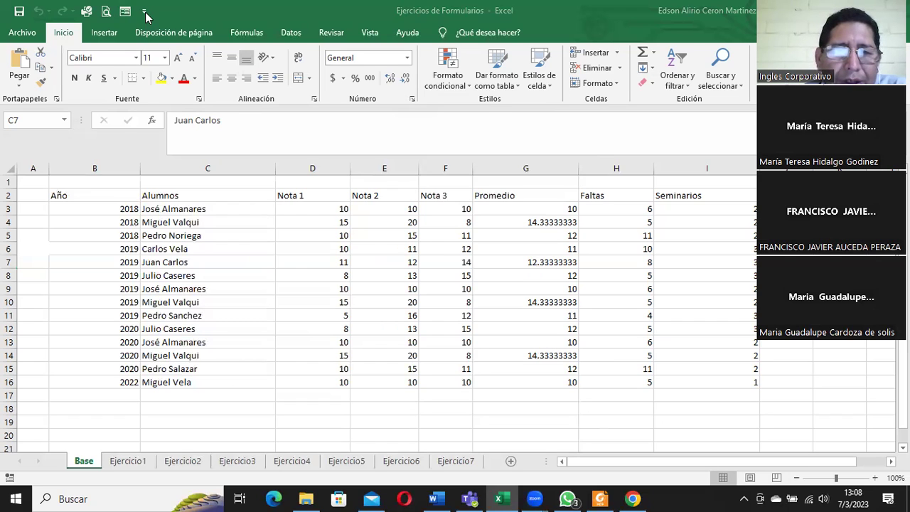
left_click(144, 12)
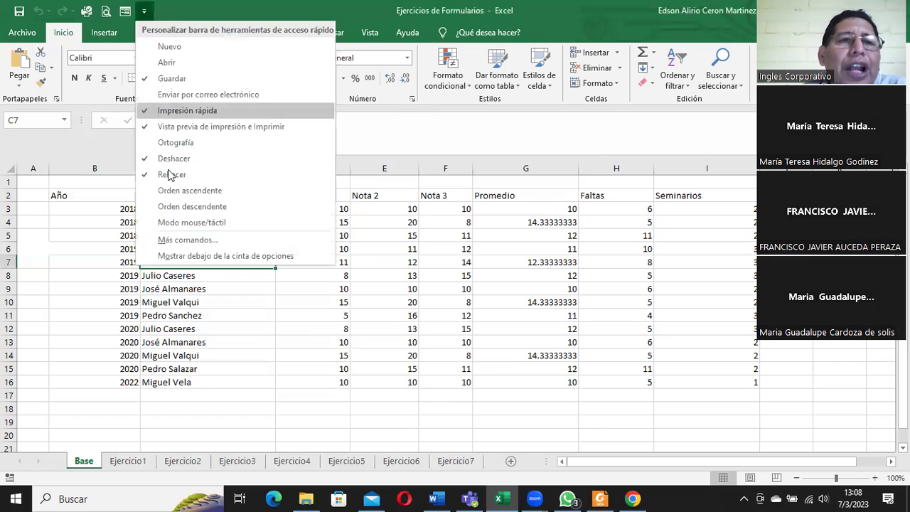
left_click(187, 240)
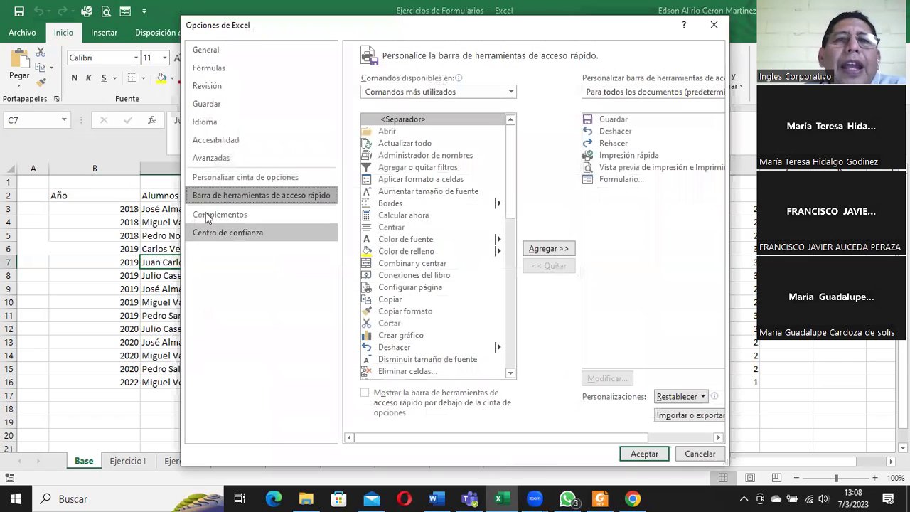
left_click(410, 92)
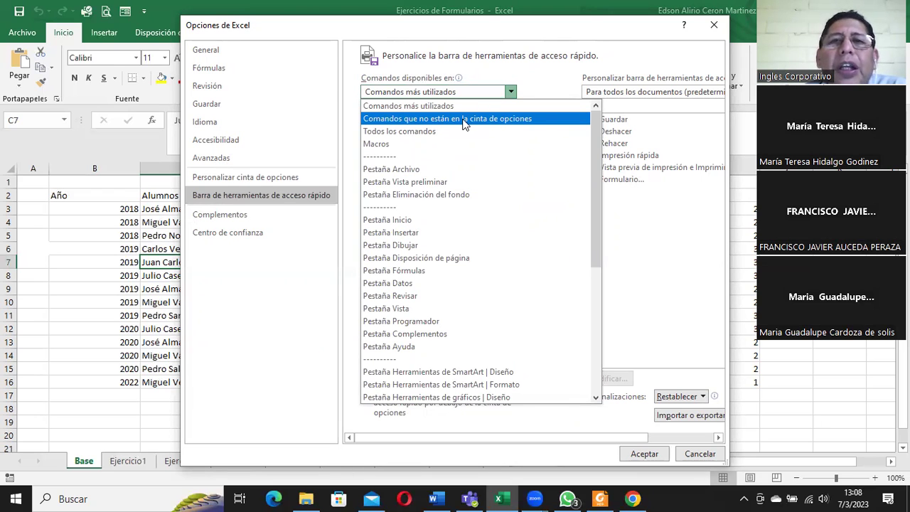
left_click(463, 118)
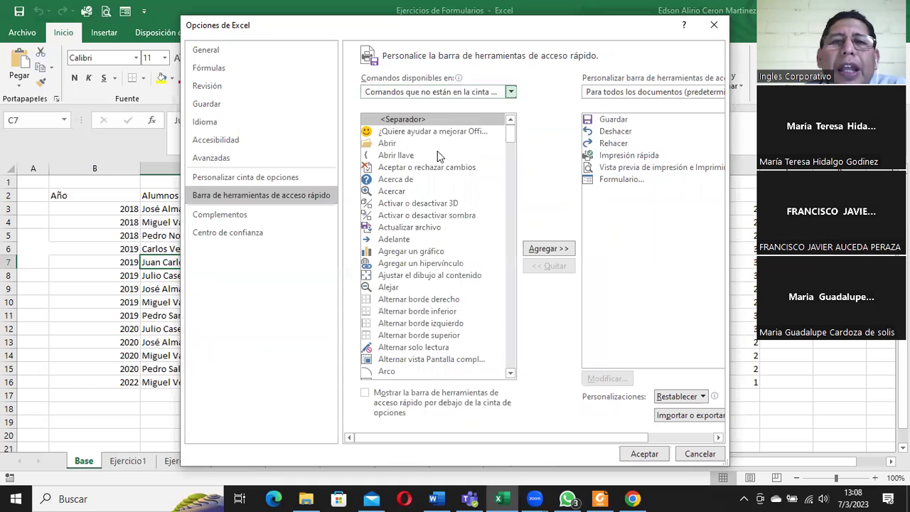
left_click(397, 168)
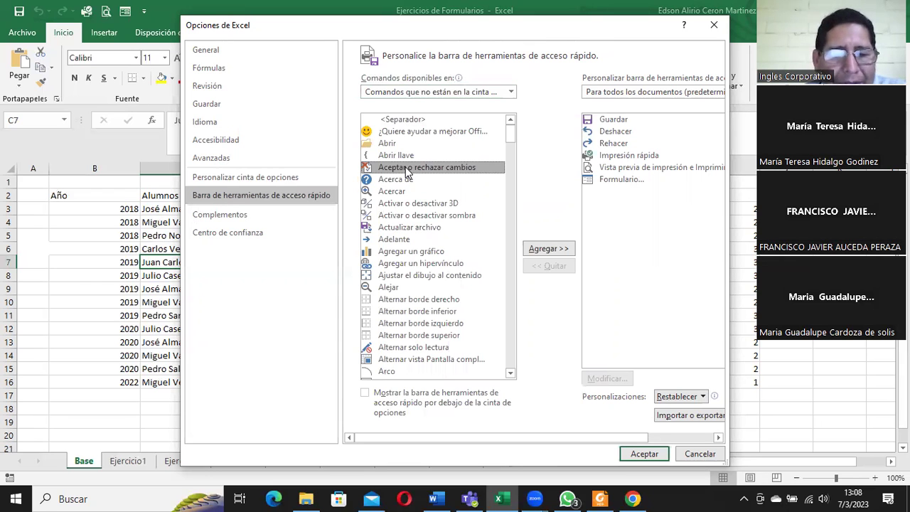
key("f")
left_click(511, 375)
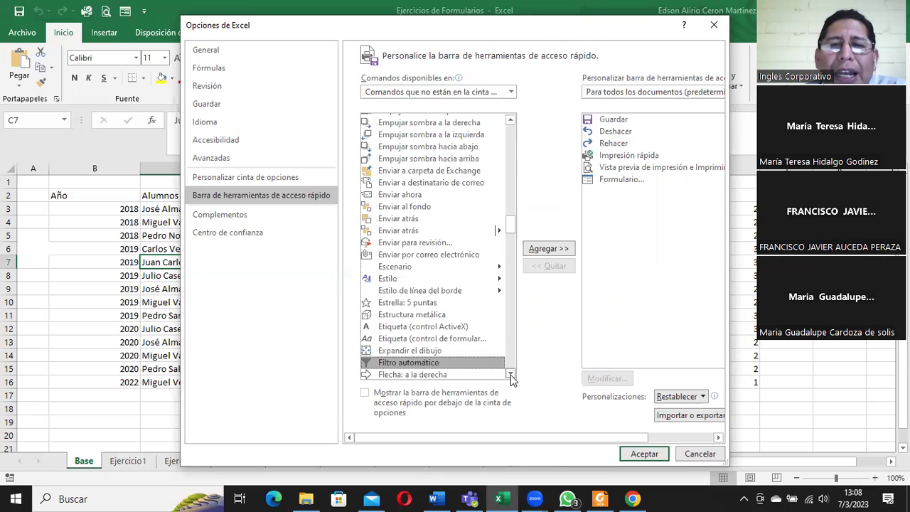
left_click(510, 374)
left_click(510, 375)
left_click(510, 375)
left_click(510, 375)
left_click(510, 374)
left_click(510, 375)
left_click(511, 376)
left_click(510, 375)
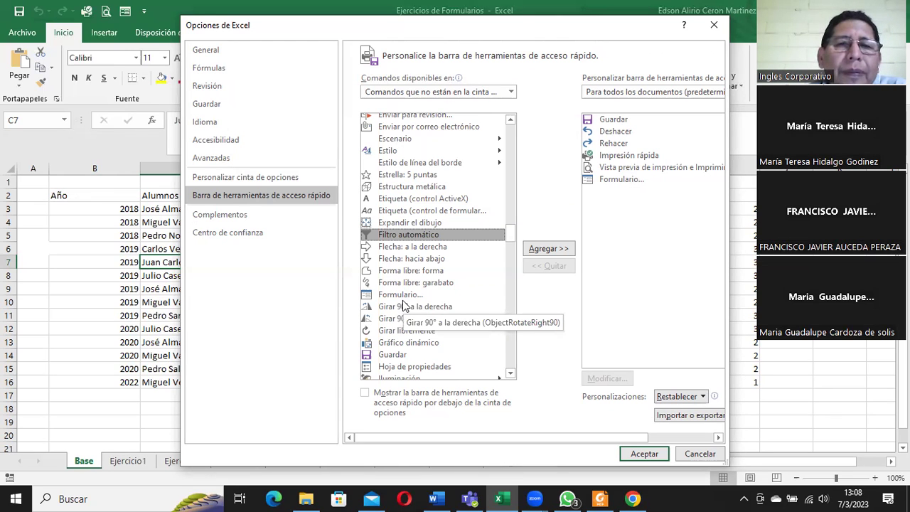
left_click(397, 297)
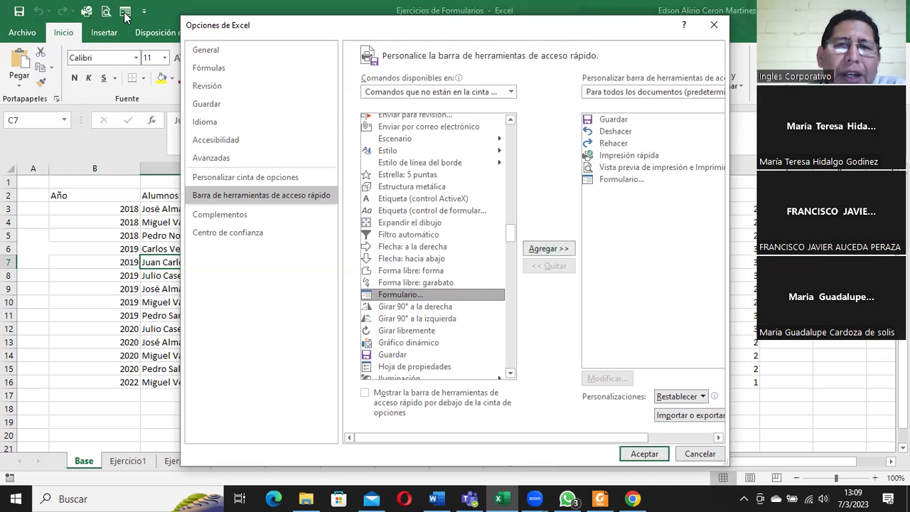
left_click(700, 455)
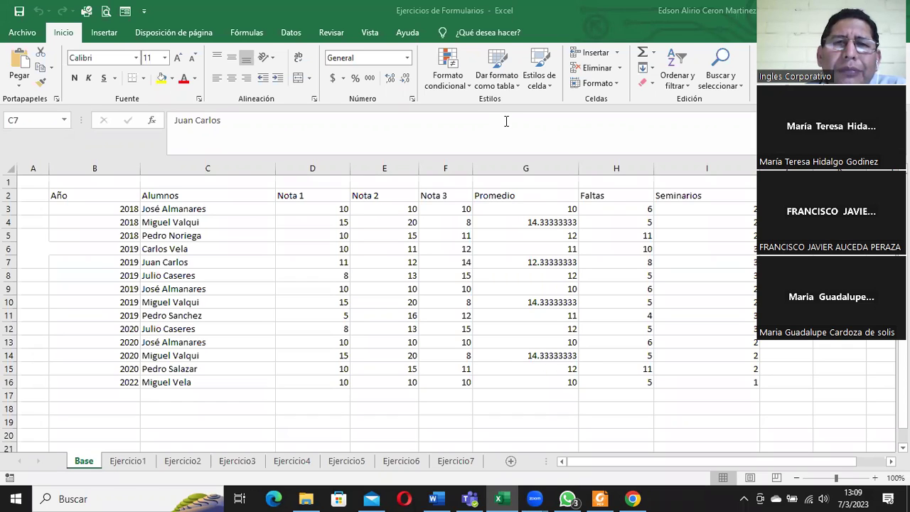
left_click(145, 13)
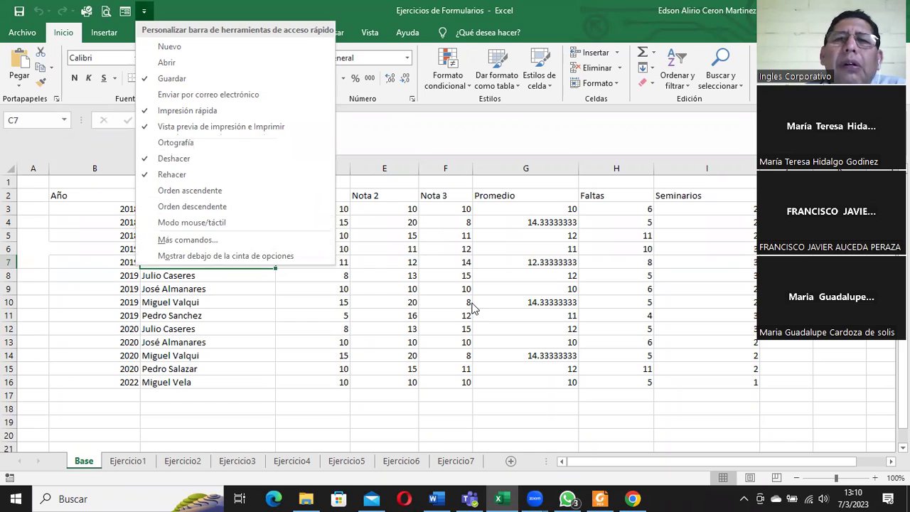
left_click(476, 206)
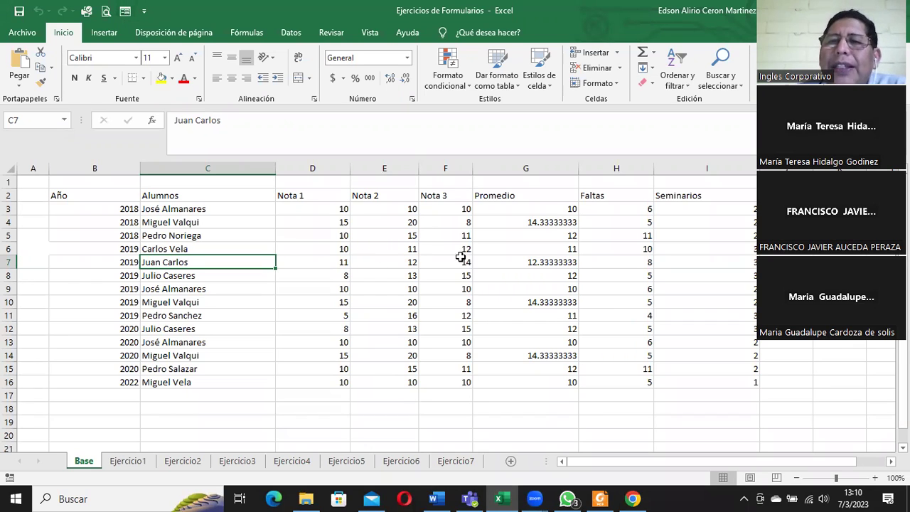
Step: Select the whole student table B2:I16, from the Año header to the last student
left_click(78, 197)
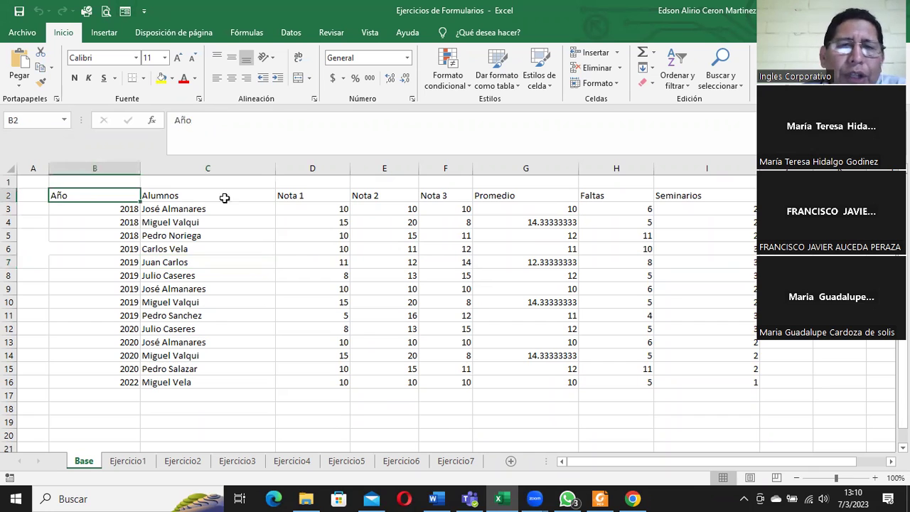
left_click_drag(224, 198, 688, 387)
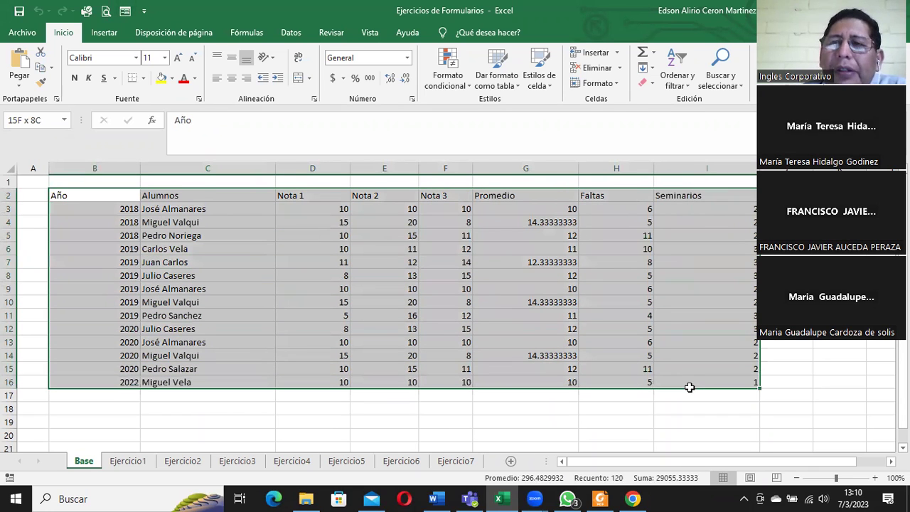
left_click(573, 341)
mouse_move(669, 463)
left_mouse_down()
mouse_move(707, 470)
mouse_move(719, 461)
left_mouse_up()
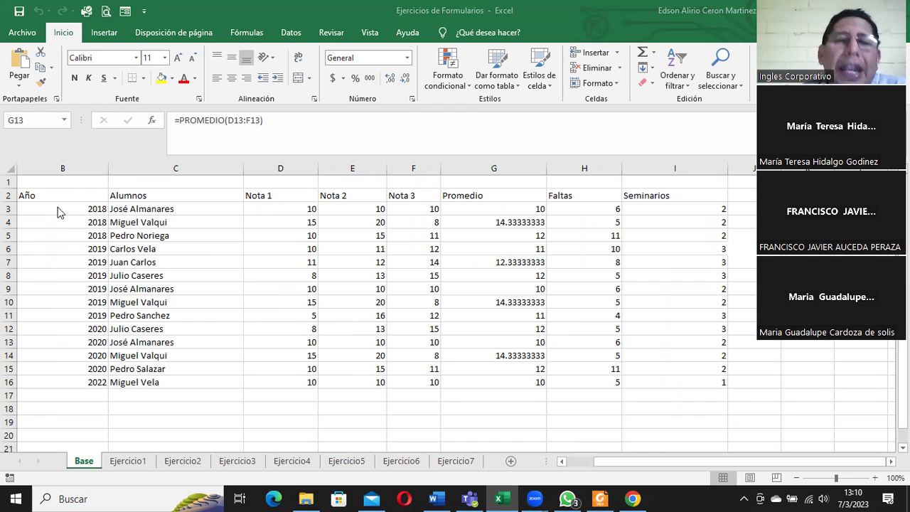
mouse_move(54, 194)
left_mouse_down()
mouse_move(442, 350)
mouse_move(667, 369)
left_mouse_up()
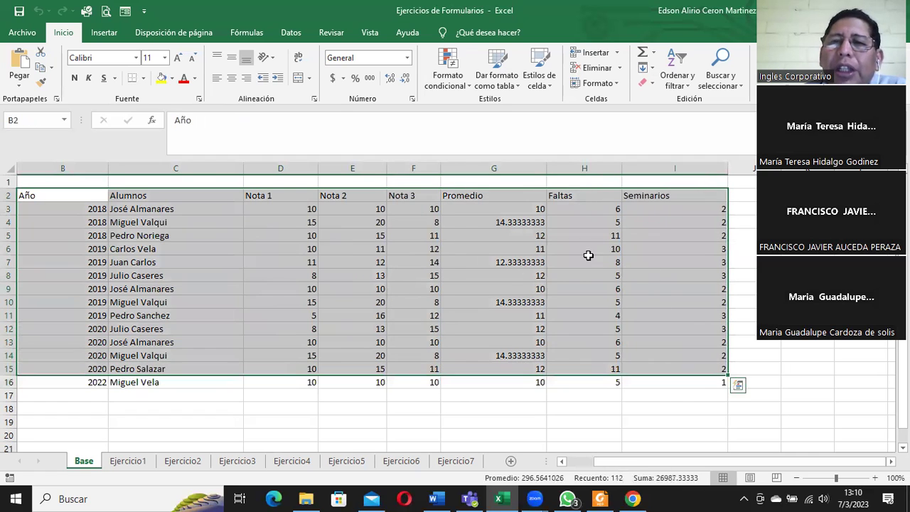
double_click(57, 195)
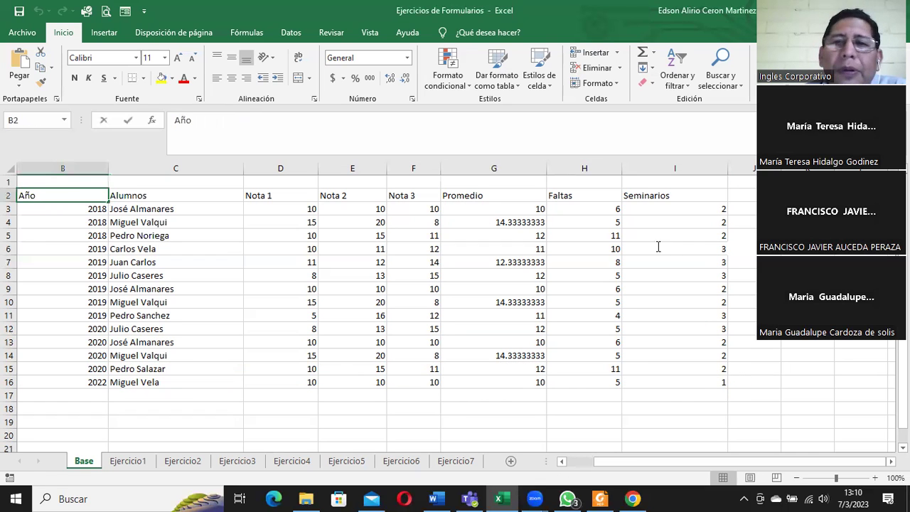
left_click(376, 320)
left_click_drag(64, 196, 688, 388)
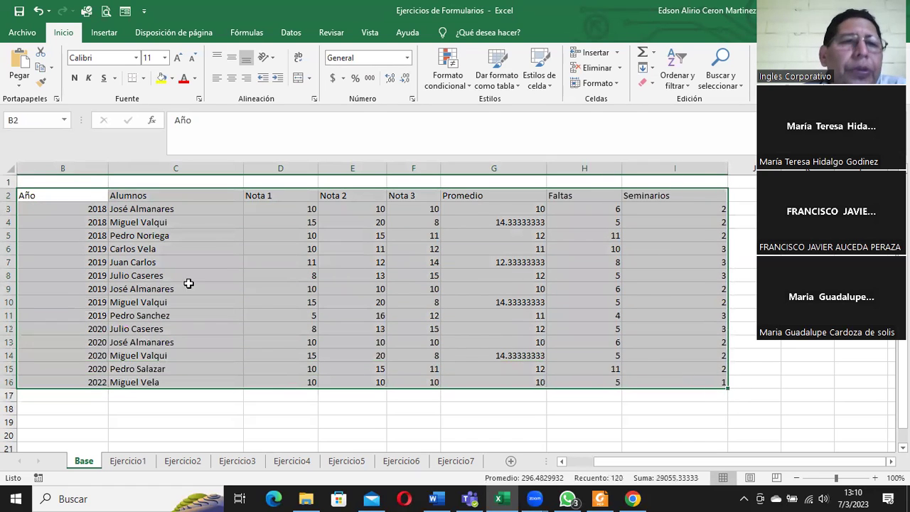
Step: Apply Todos los bordes to B2:I16, fill header row B2:I2 yellow, and reselect the table
left_click(143, 78)
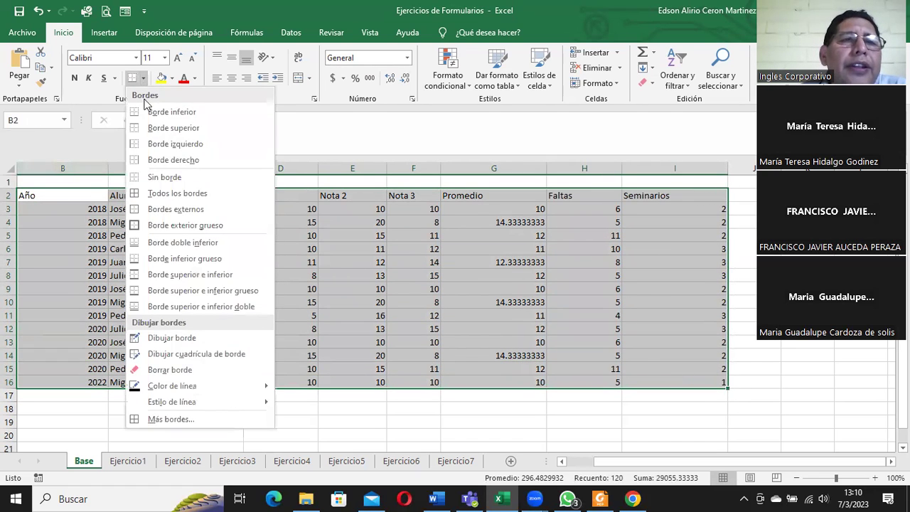
left_click(178, 192)
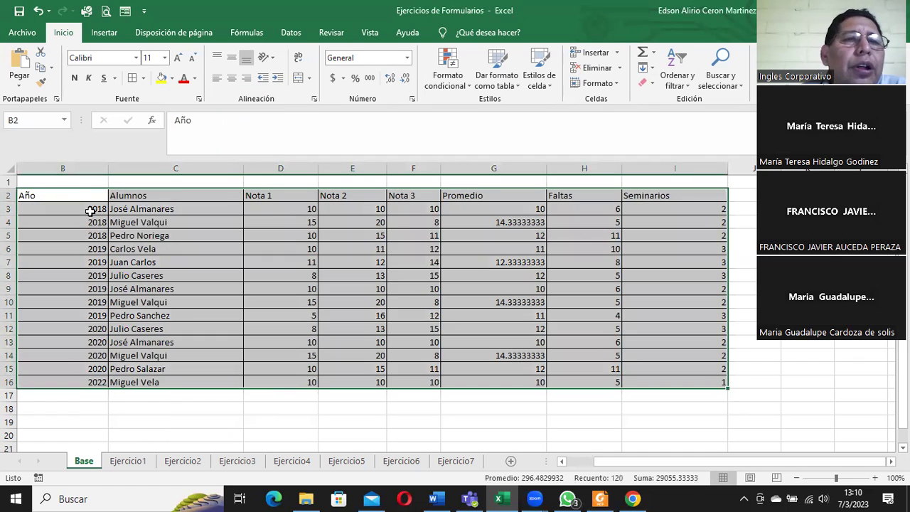
left_click(83, 197)
left_click_drag(83, 197, 640, 193)
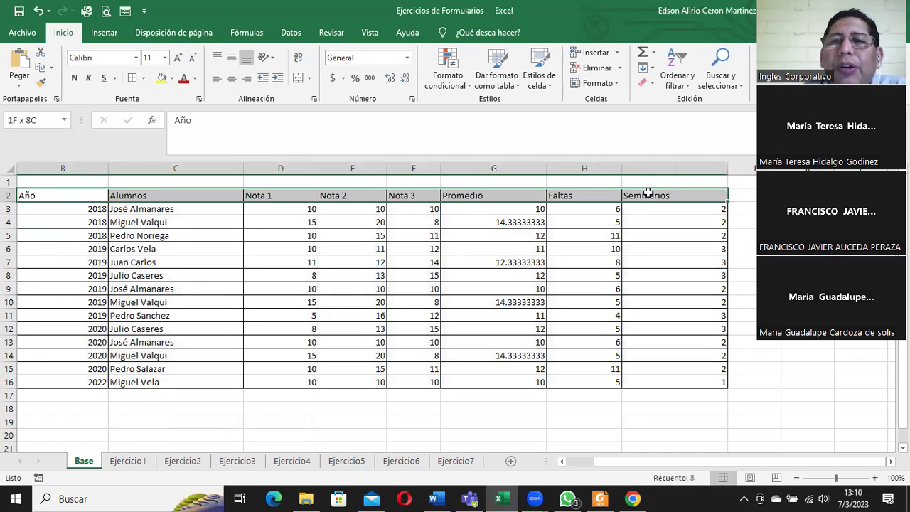
left_click(162, 78)
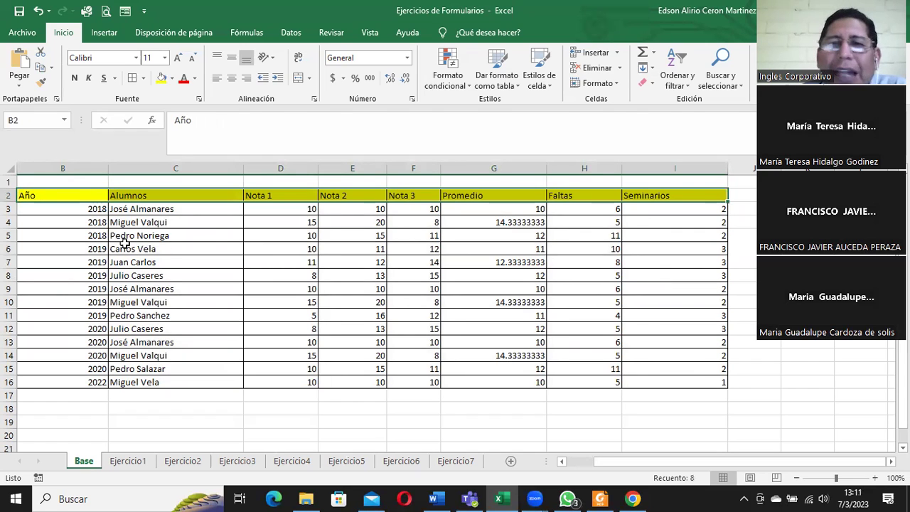
left_click(58, 231)
mouse_move(50, 198)
left_mouse_down()
mouse_move(623, 354)
mouse_move(652, 380)
left_mouse_up()
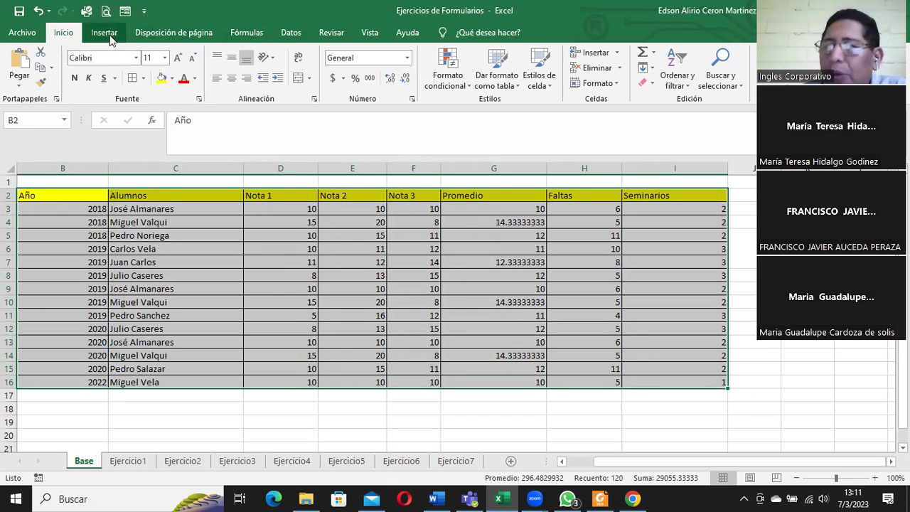
Step: Insert a table from $B$2:$I$16 with 'La tabla tiene encabezados' left checked
left_click(110, 40)
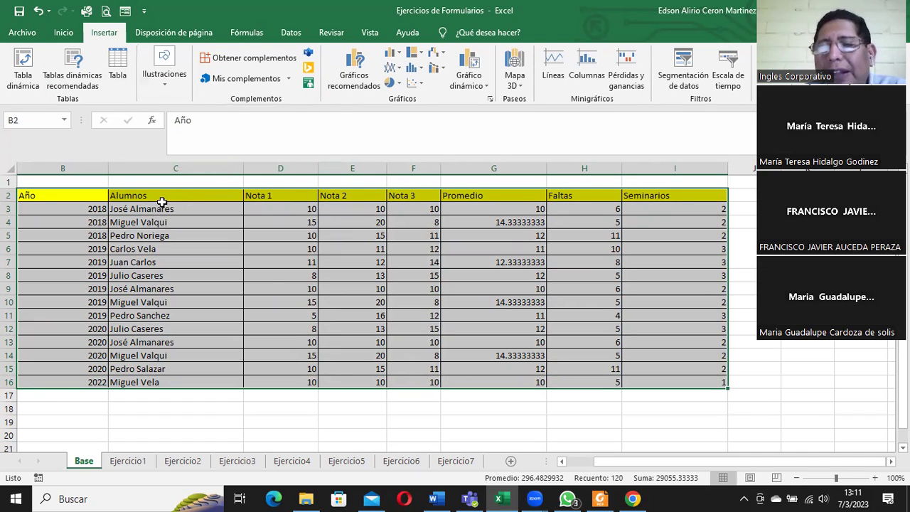
left_click(118, 80)
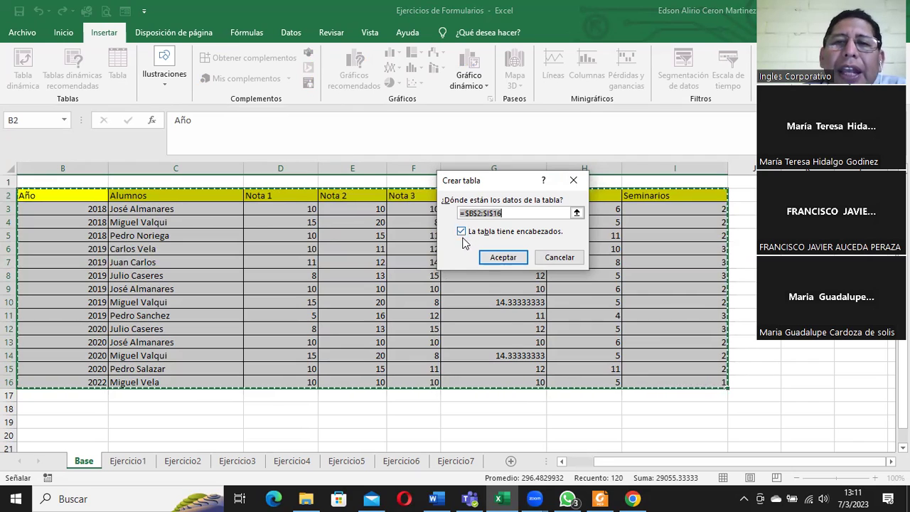
left_click(460, 232)
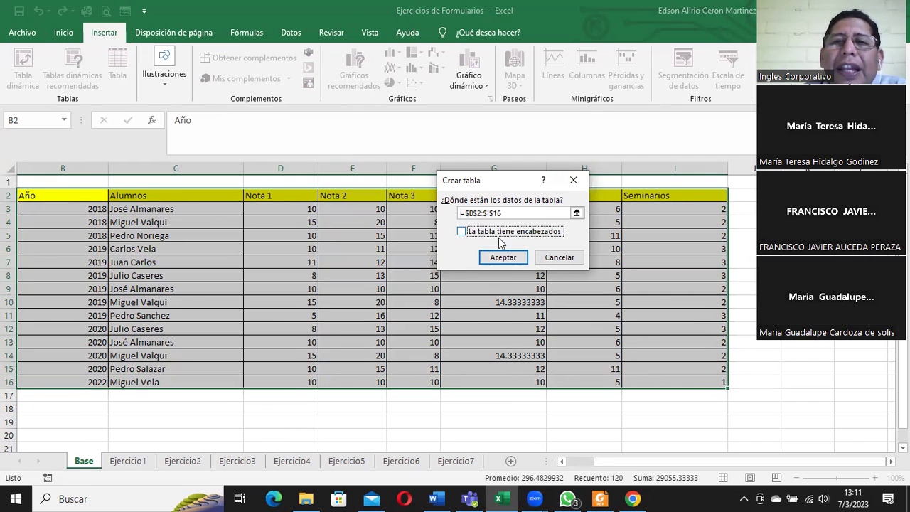
left_click(462, 232)
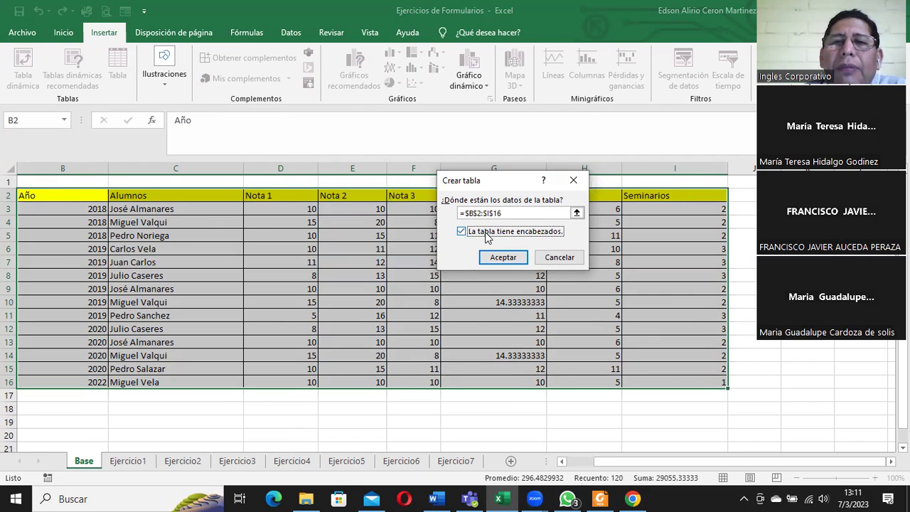
left_click(464, 235)
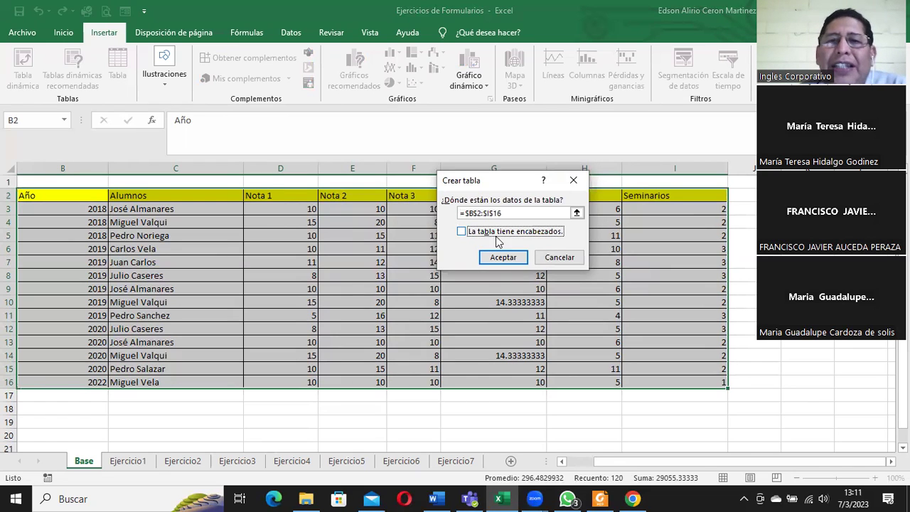
left_click(461, 232)
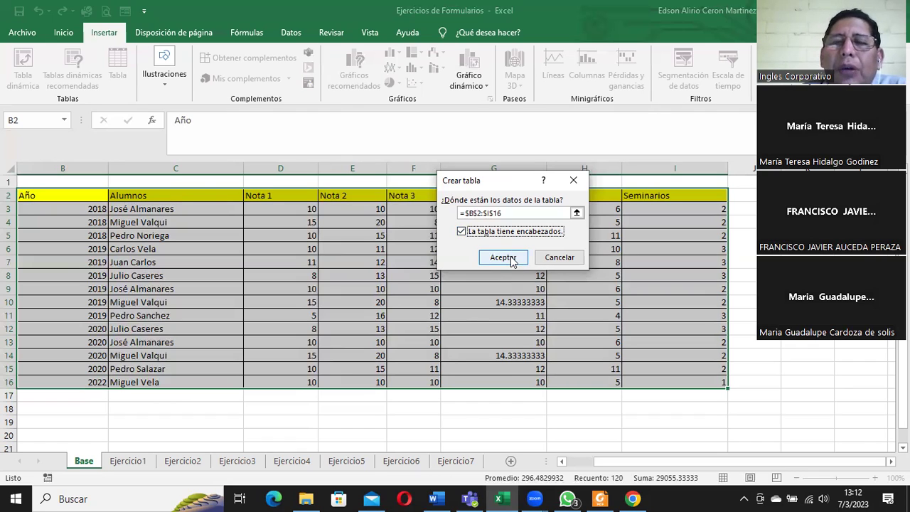
left_click(503, 258)
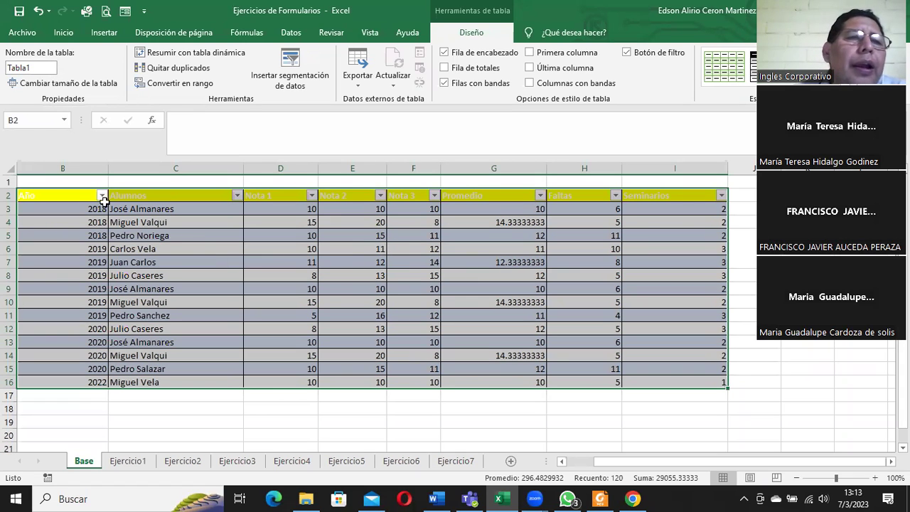
Step: Select the header row B2:I2 from Año to Seminarios and switch to Inicio
left_click_drag(91, 197, 659, 194)
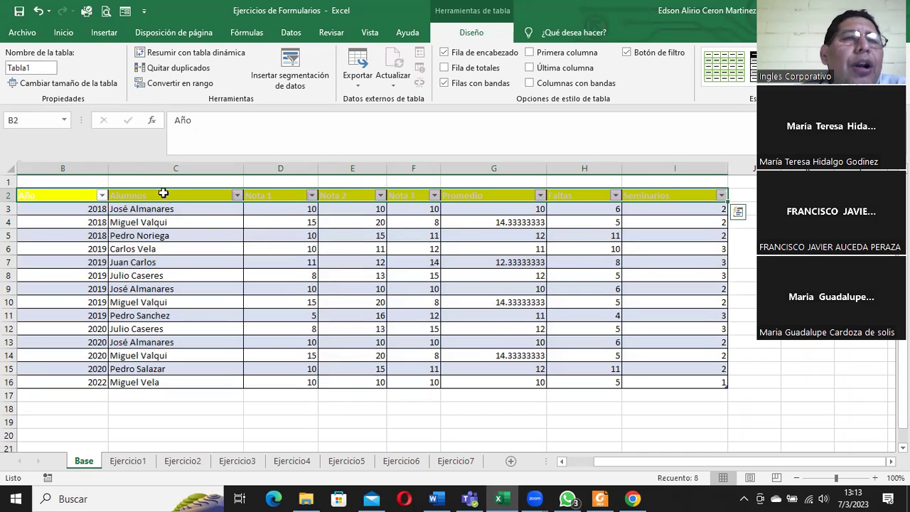
left_click(63, 33)
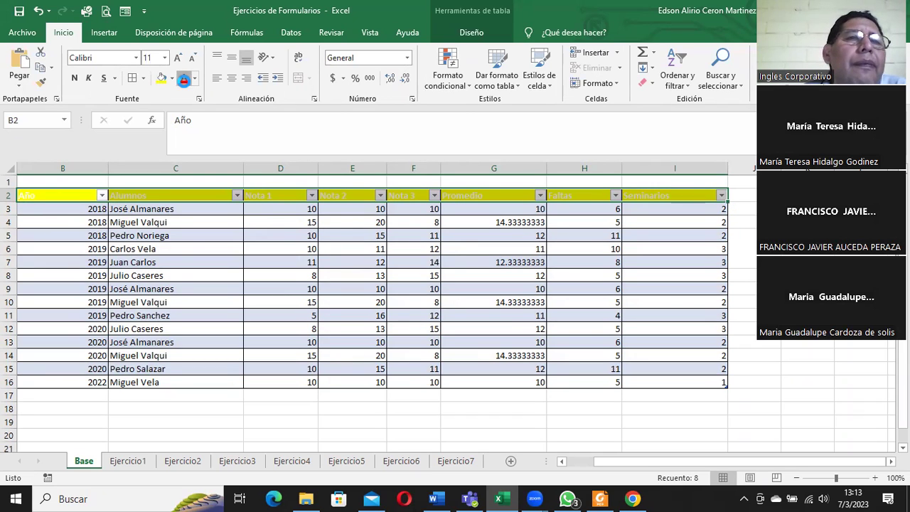
Step: Colour the table's header labels red and centre them in their cells
left_click(183, 78)
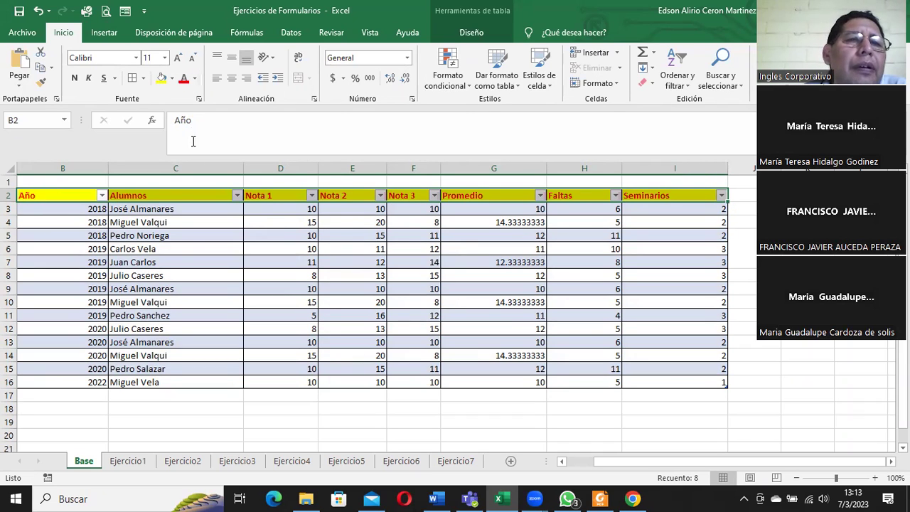
left_click(228, 83)
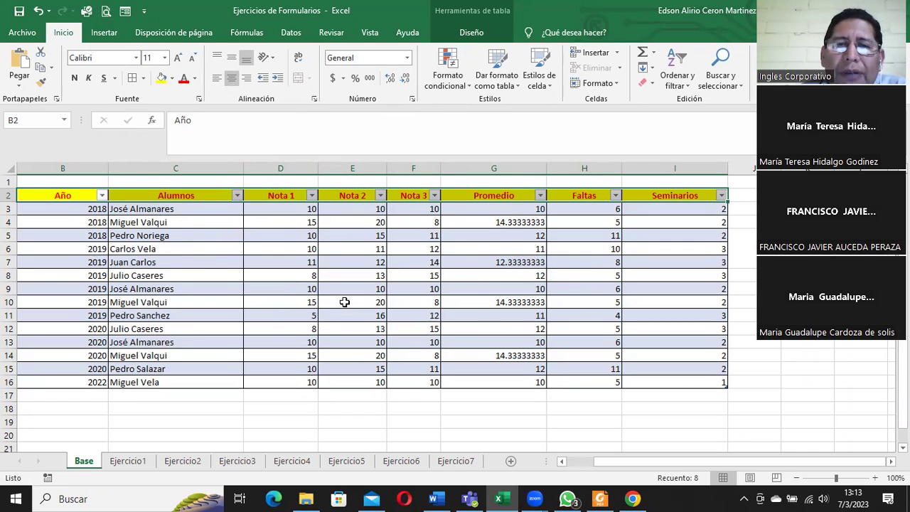
left_click(407, 33)
Step: Show the Diseño table tools and select the whole table B2:I16
left_click(455, 33)
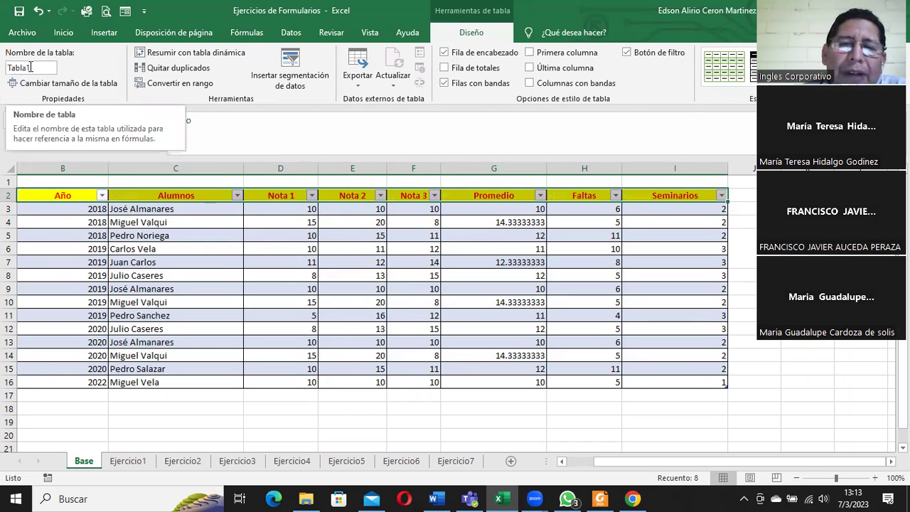
left_click(118, 273)
left_click(80, 199)
left_click_drag(80, 199, 695, 379)
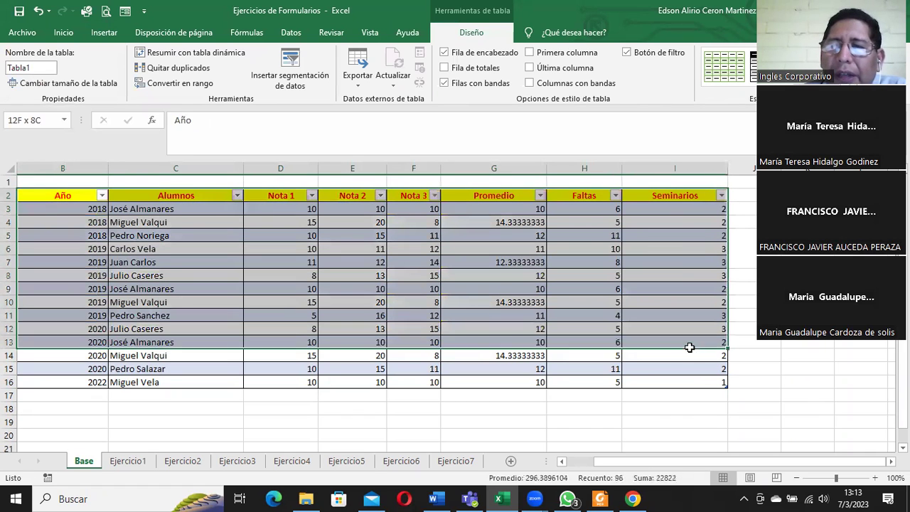
Step: Make cell C5 inside the table active and open the Quick Access Toolbar customize menu
left_click(152, 411)
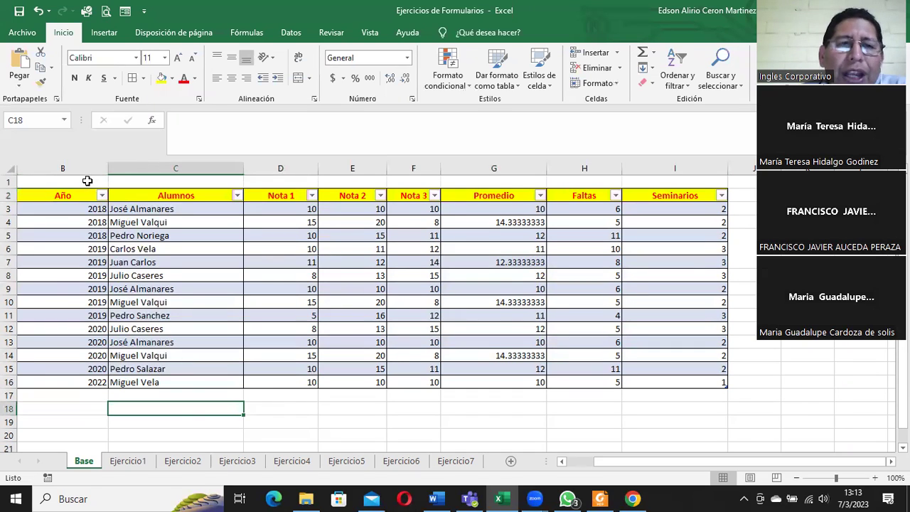
left_click(86, 180)
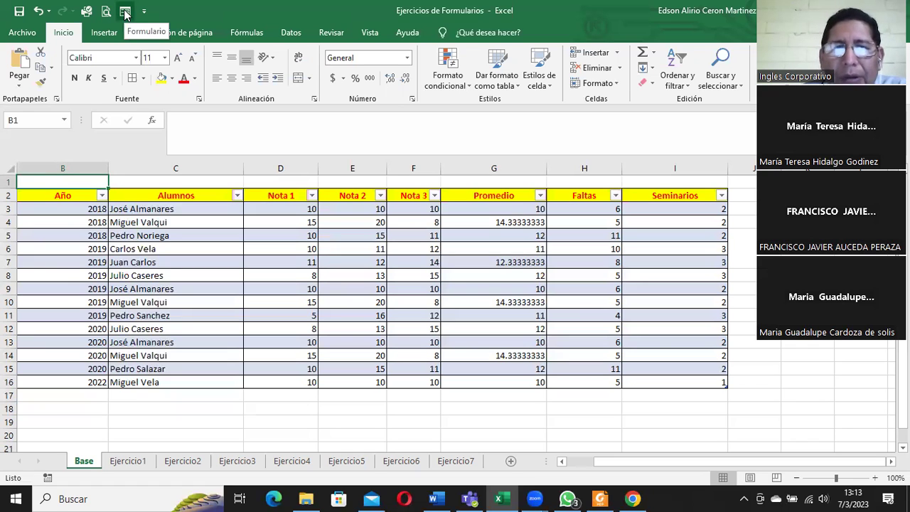
left_click(84, 218)
mouse_move(80, 196)
left_mouse_down()
mouse_move(612, 282)
mouse_move(668, 381)
left_mouse_up()
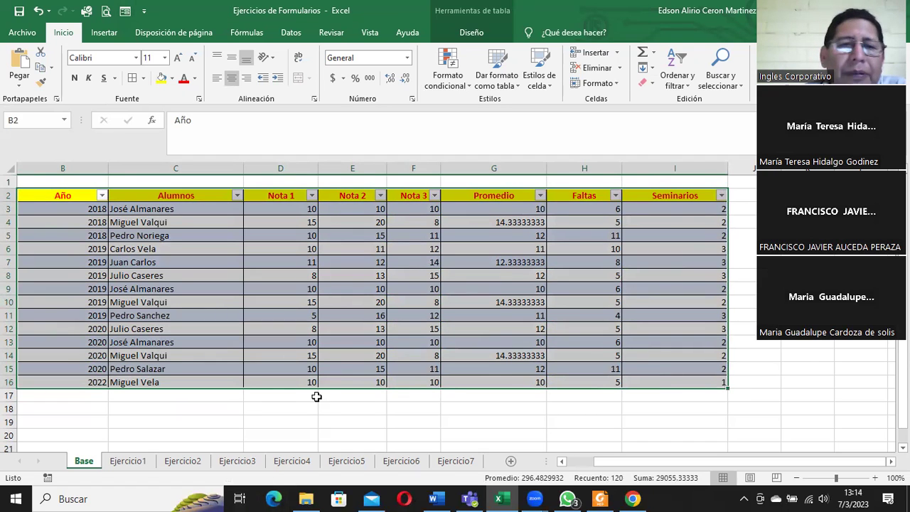
left_click(125, 236)
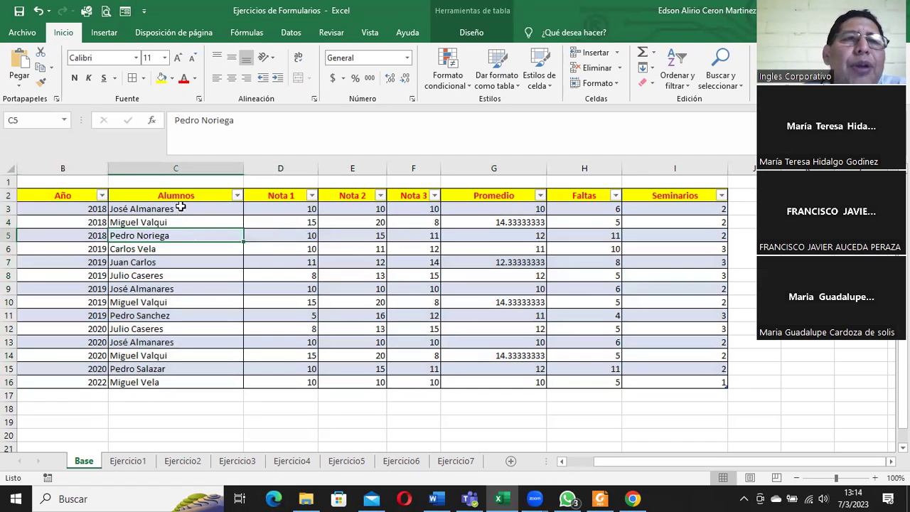
left_click(143, 11)
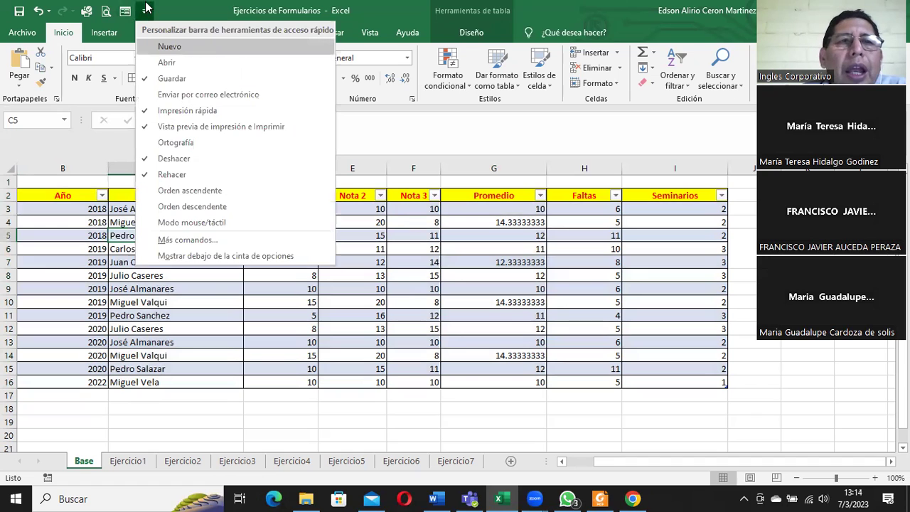
Step: Open Más comandos..., list 'Comandos que no están en la cinta de opciones' and pick Formulario...
left_click(189, 244)
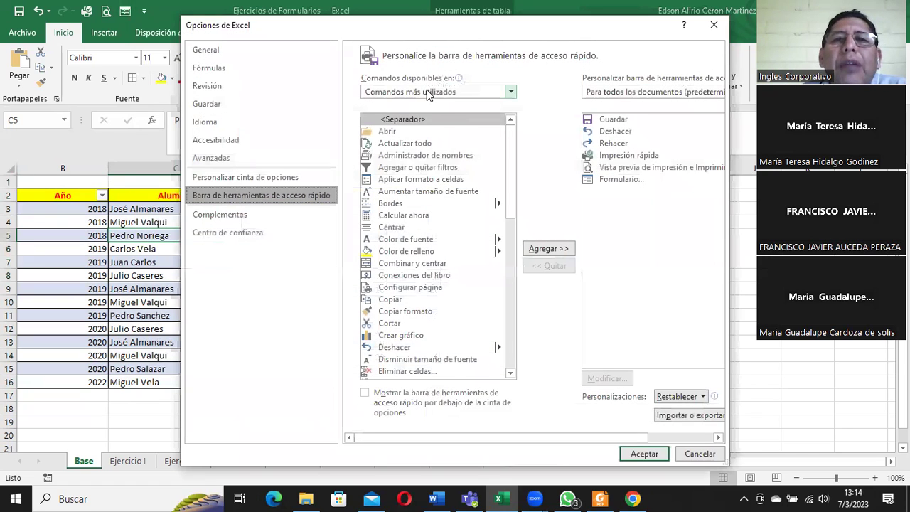
left_click(426, 91)
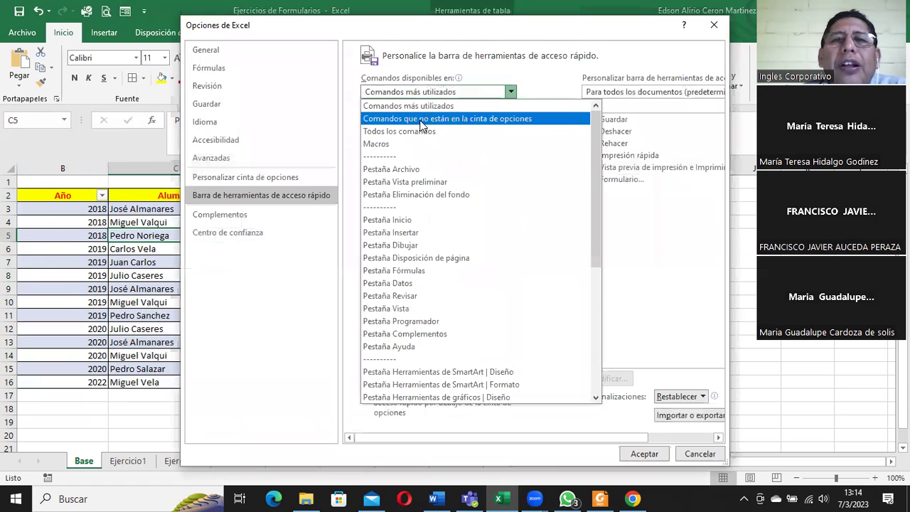
left_click(419, 119)
left_click(612, 182)
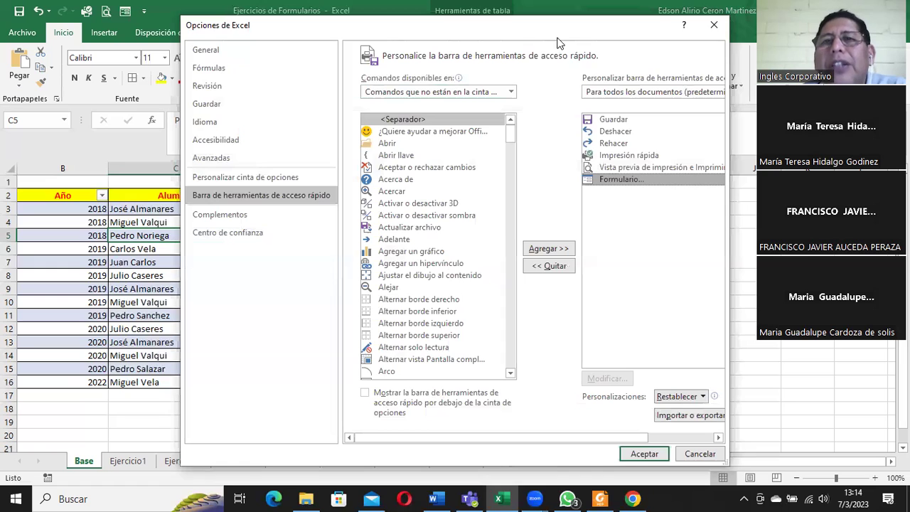
Step: Enlarge the Options window and scope the toolbar to Ejercicios de Formularios.xlsx
left_click_drag(555, 32, 449, 71)
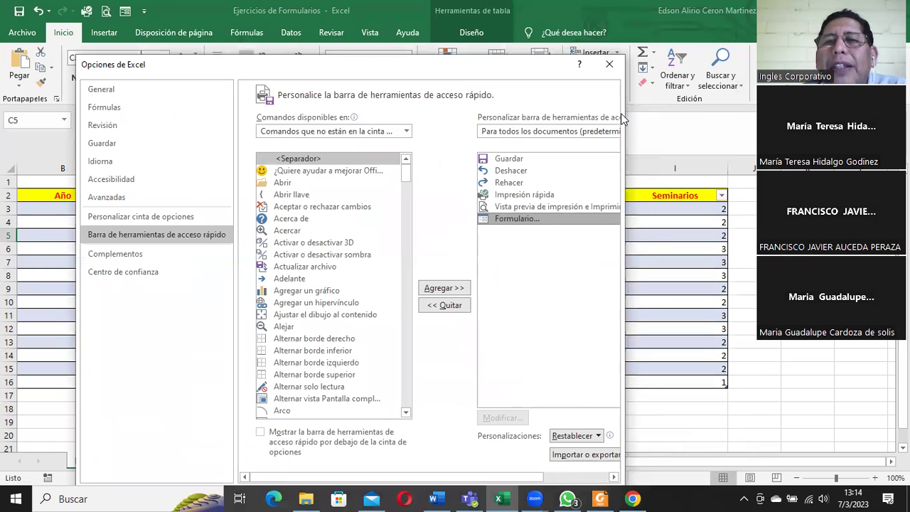
left_click_drag(625, 113, 756, 114)
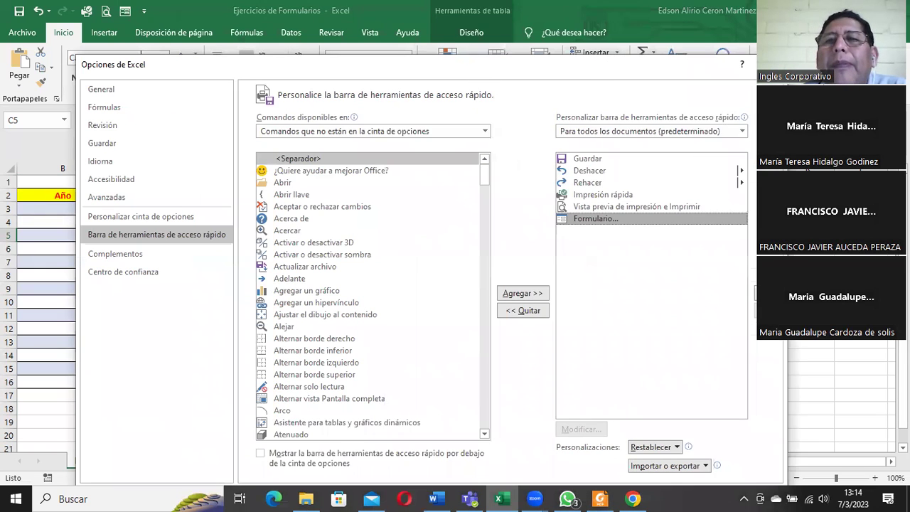
left_click(594, 133)
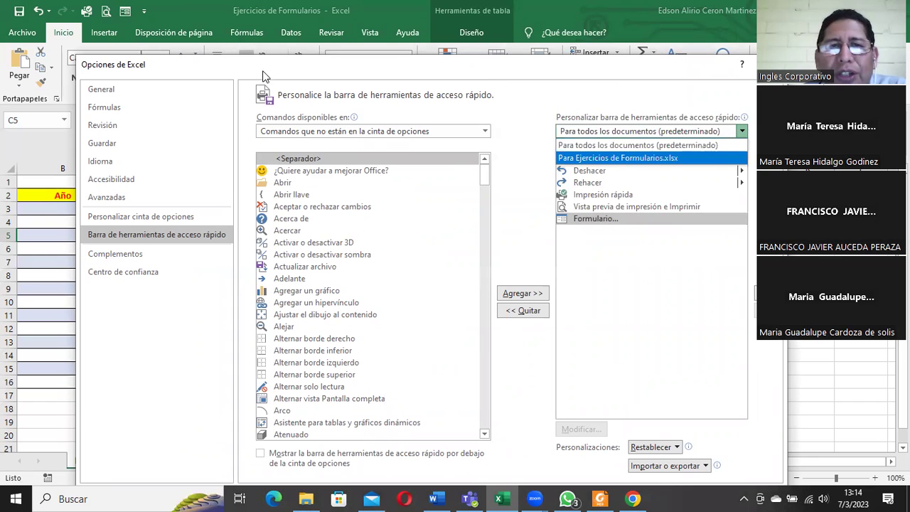
left_click(595, 158)
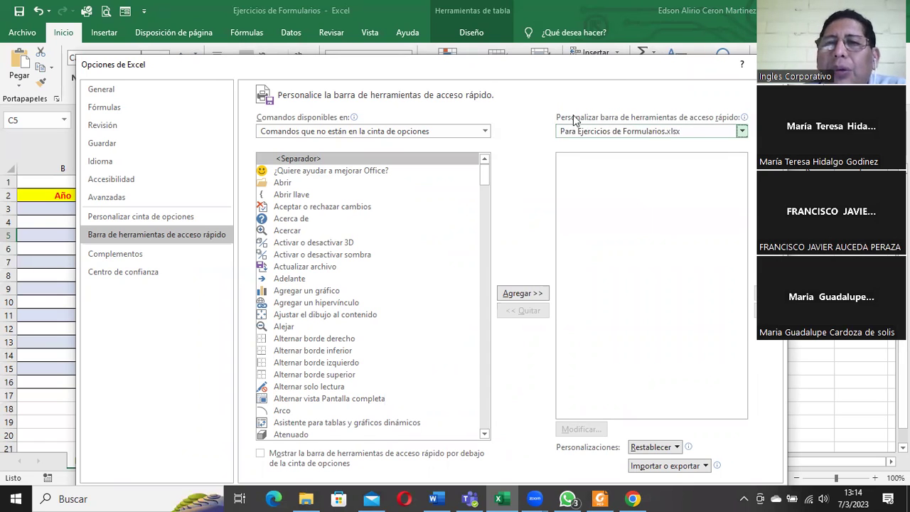
scroll(581, 130, "up", 1)
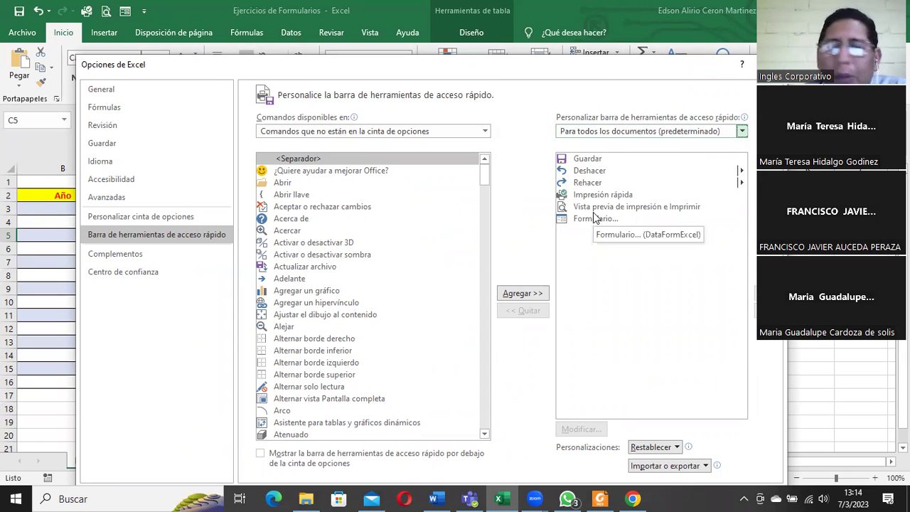
Step: Confirm the toolbar scope as Ejercicios de Formularios.xlsx and accept the Options with Aceptar
left_click(594, 133)
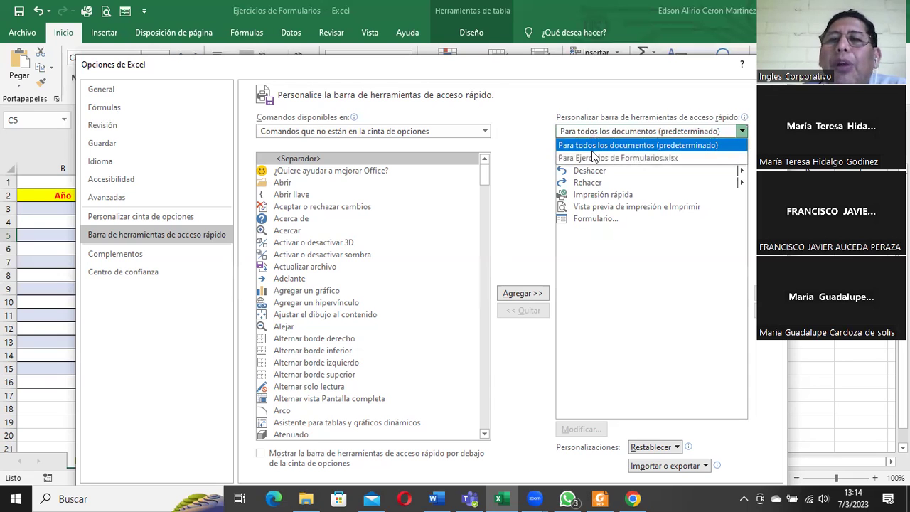
left_click(592, 157)
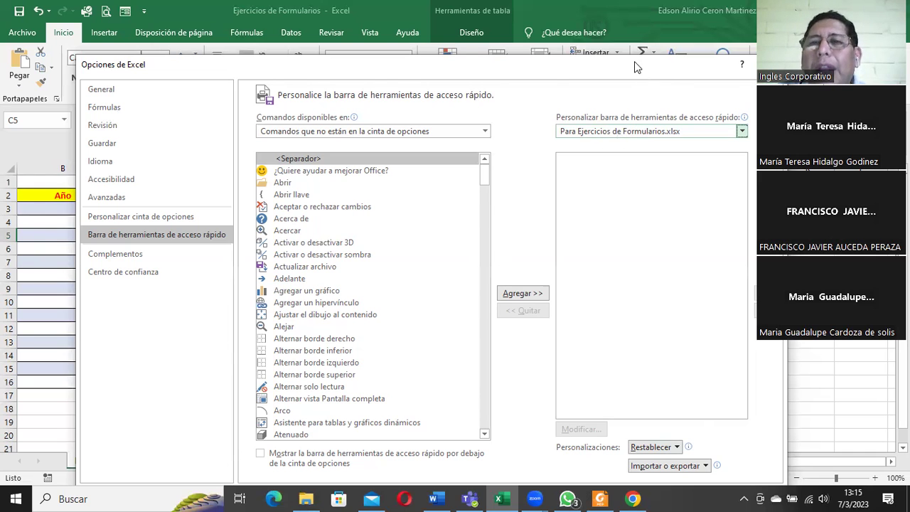
left_click_drag(634, 62, 609, 7)
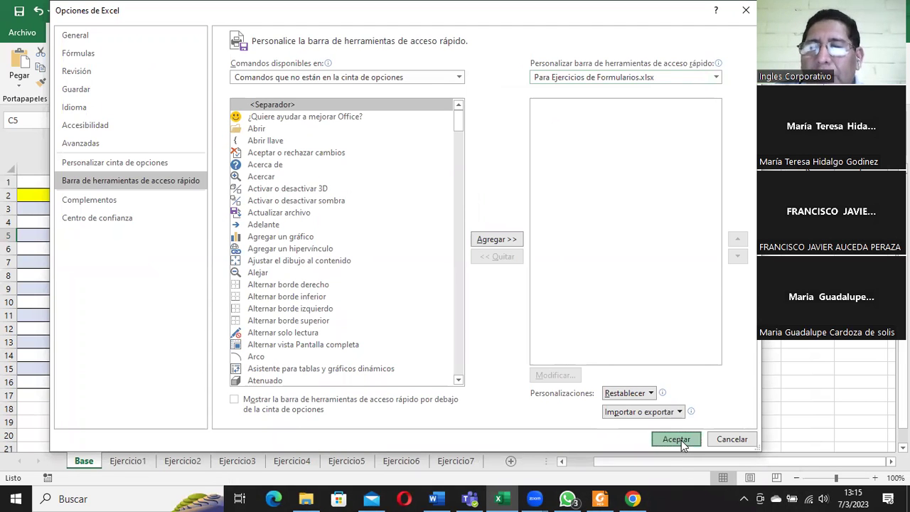
left_click(676, 439)
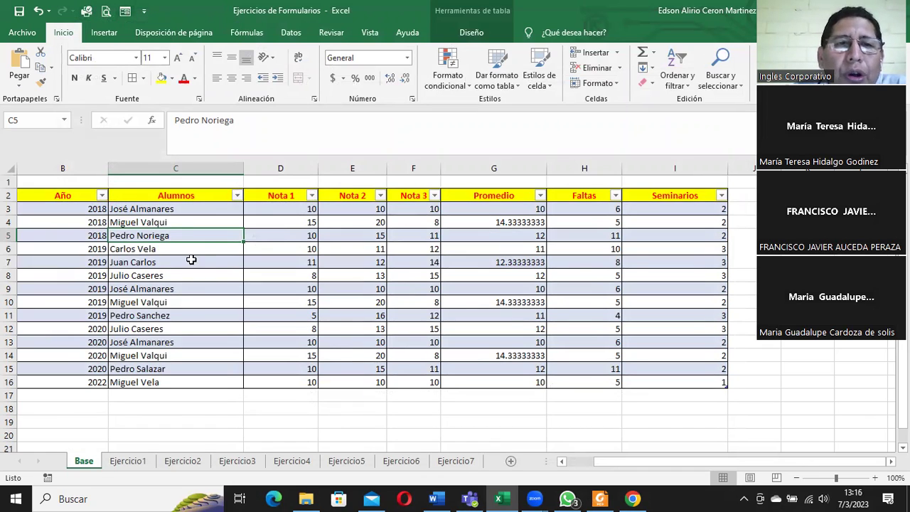
Step: Make a cell in the student table active and launch the Formulario toolbar button
left_click_drag(74, 198, 188, 196)
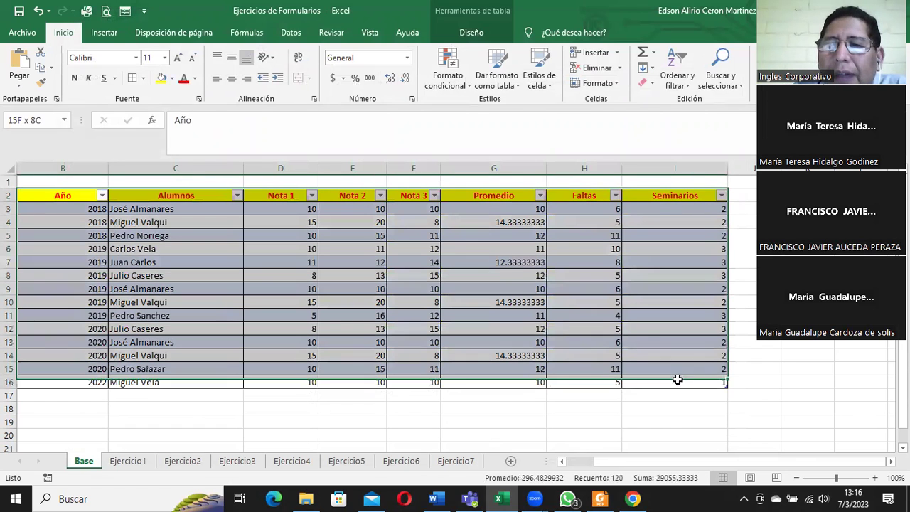
left_click_drag(320, 197, 672, 382)
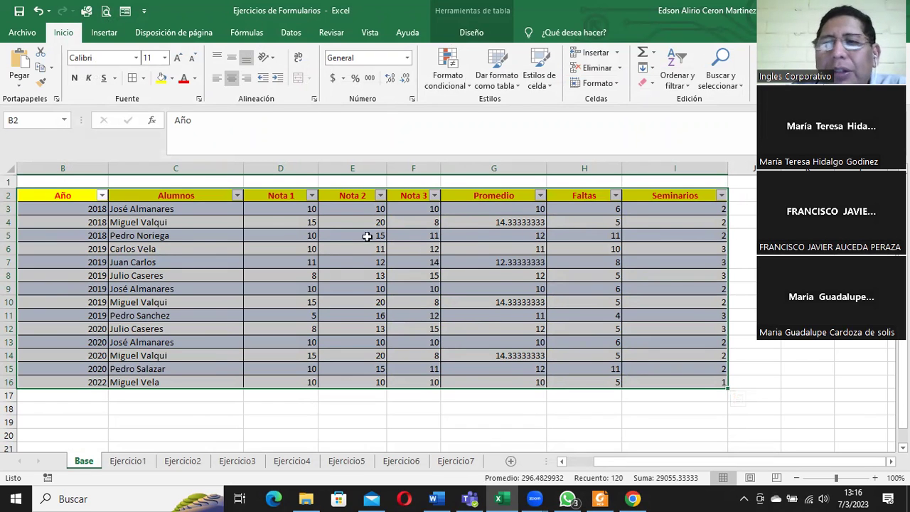
left_click(278, 230)
left_click(193, 209)
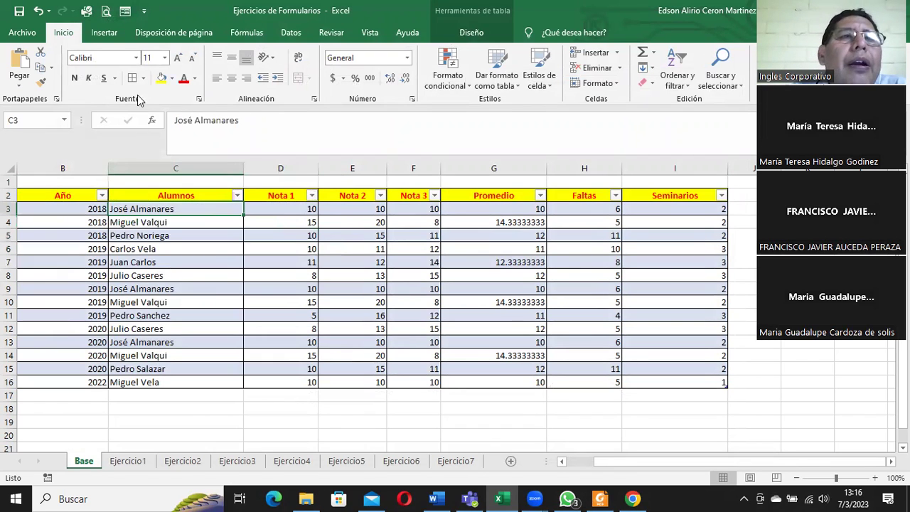
left_click(124, 12)
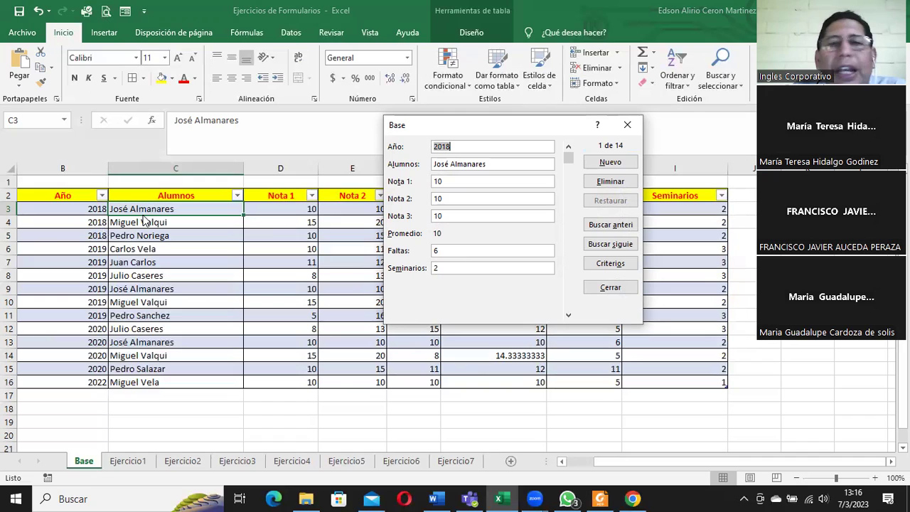
Step: Step forward to record 4, back to record 1, then forward again to record 4 of 14
left_click(621, 250)
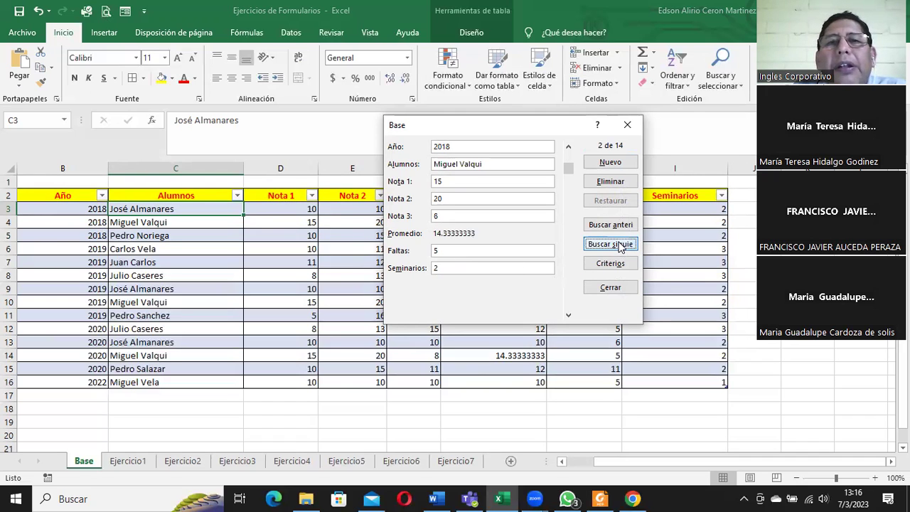
left_click(620, 246)
left_click(620, 246)
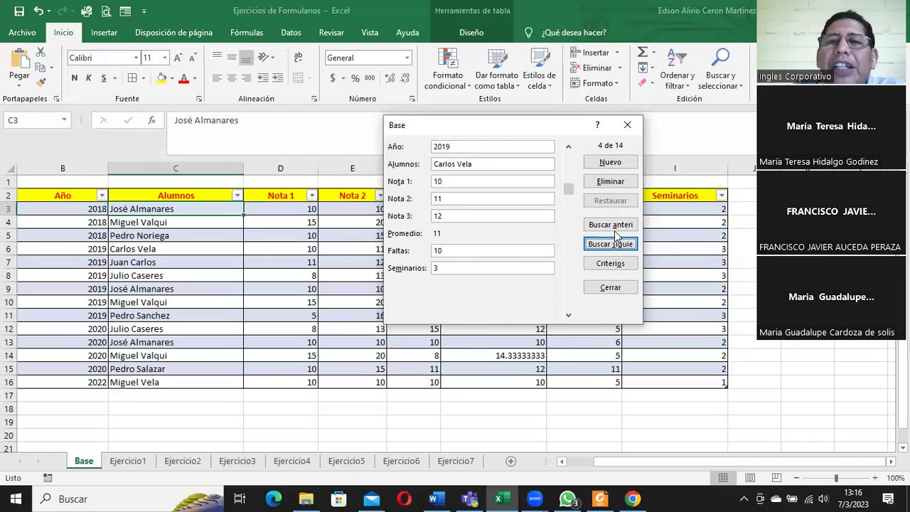
left_click(609, 229)
left_click(608, 229)
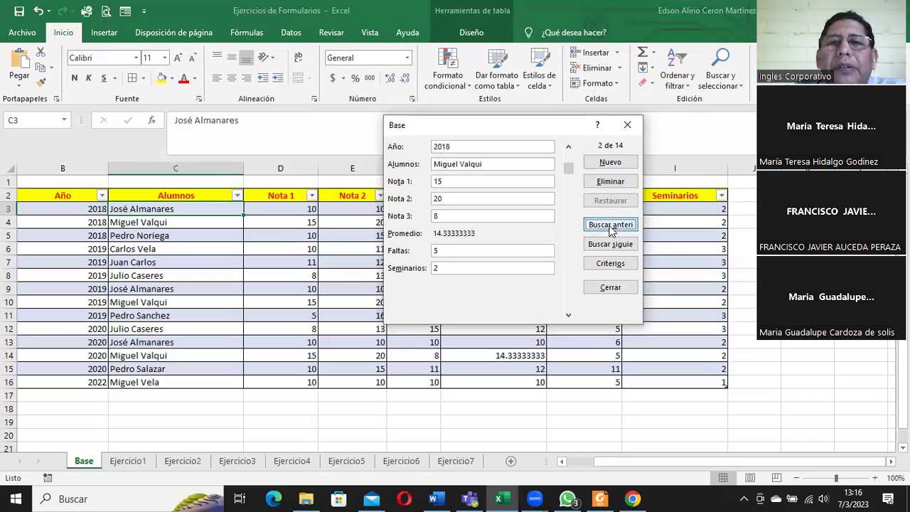
left_click(609, 229)
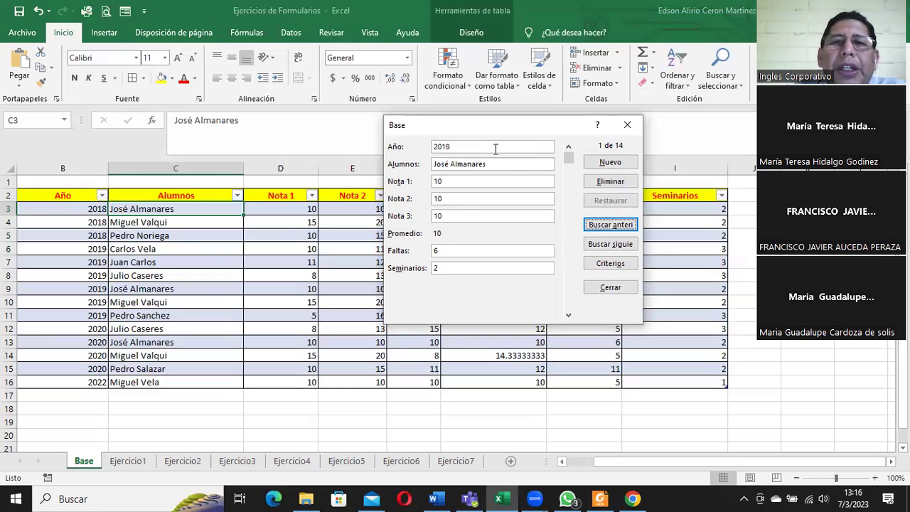
left_click(617, 244)
left_click(619, 244)
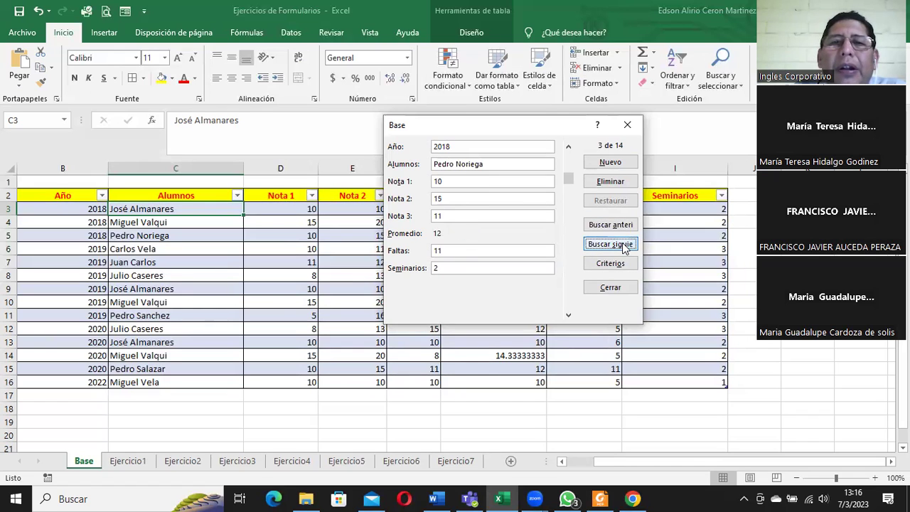
left_click(622, 245)
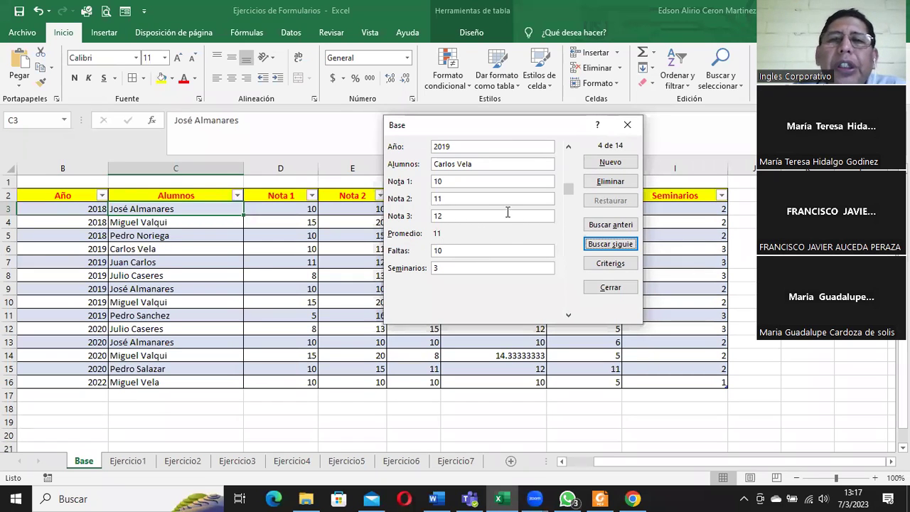
Step: Start a new record and enter year 2023, the student's name and grades 10, 10, 10
left_click(615, 163)
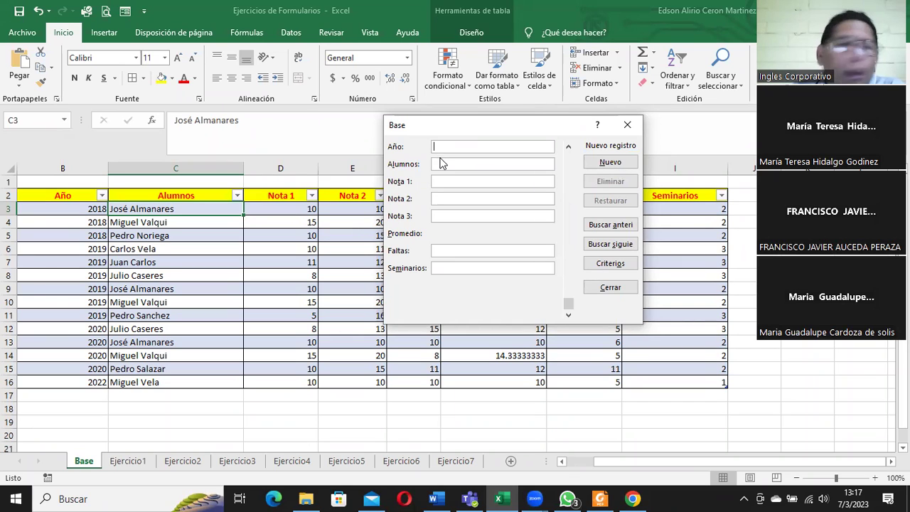
type("2023")
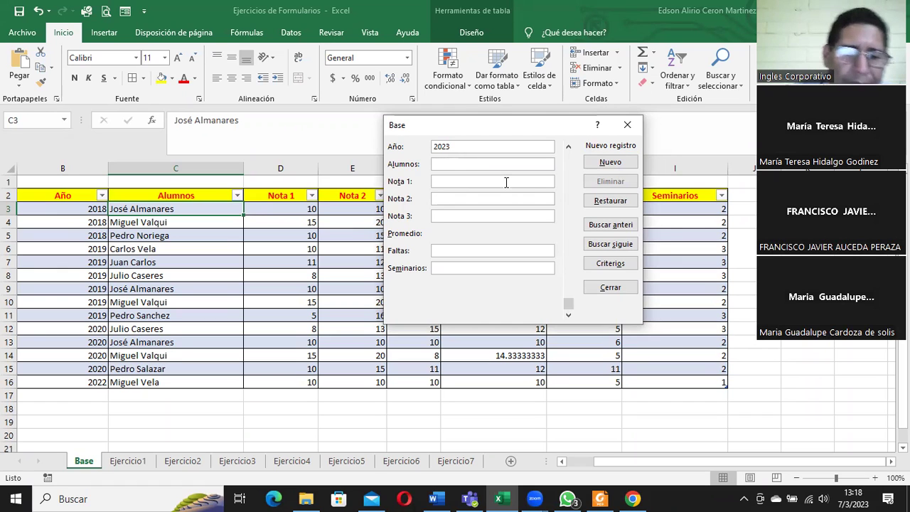
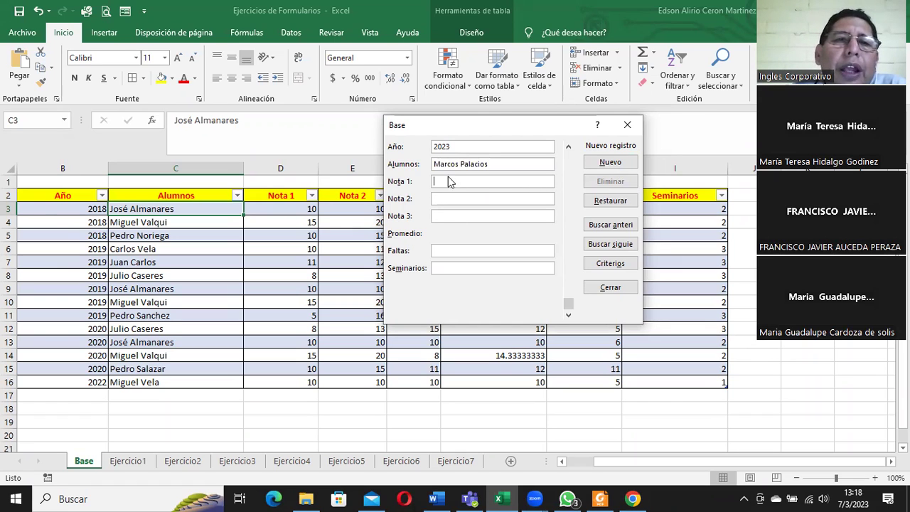
key("Tab")
type("10")
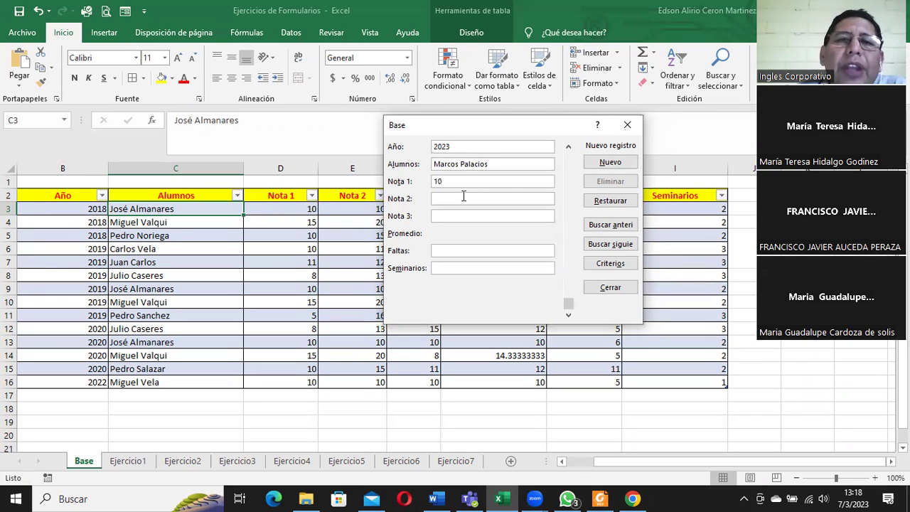
type("0")
left_click(441, 215)
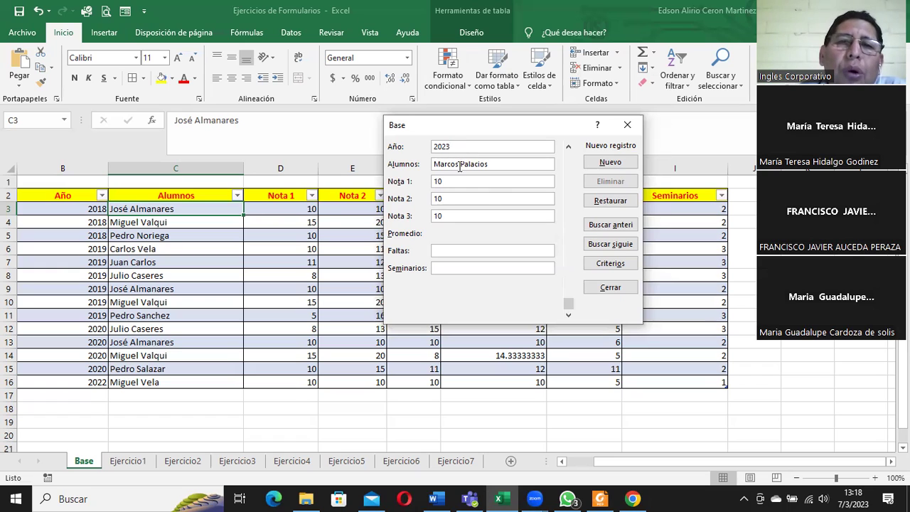
left_click(457, 215)
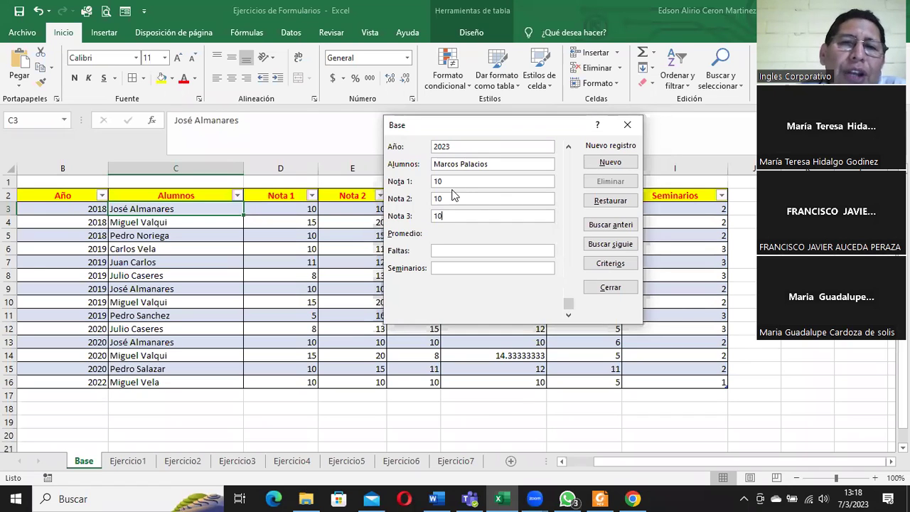
Step: Add the 2023 record to the table as row 17 and return to it in the form
key("Return")
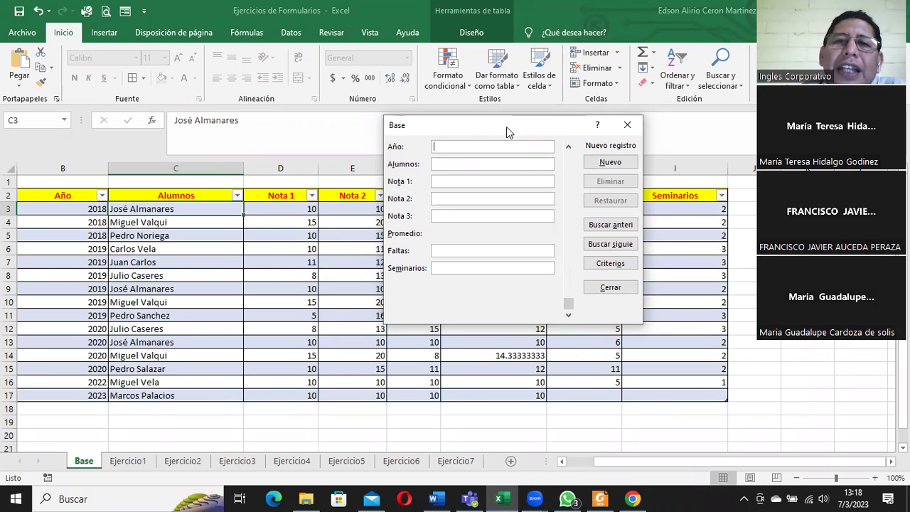
left_click_drag(501, 122, 377, 106)
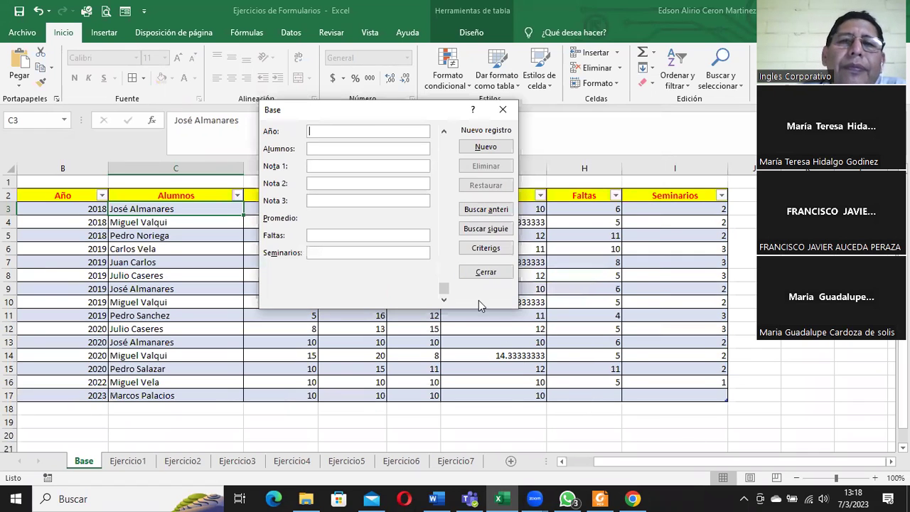
left_click(489, 210)
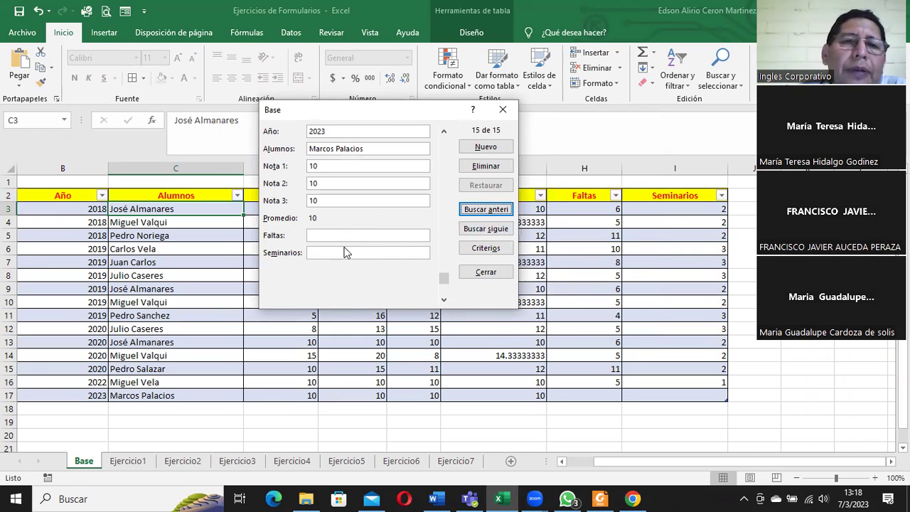
Step: Enter Faltas 10 and Seminarios 3 for the record and save it
left_click(315, 234)
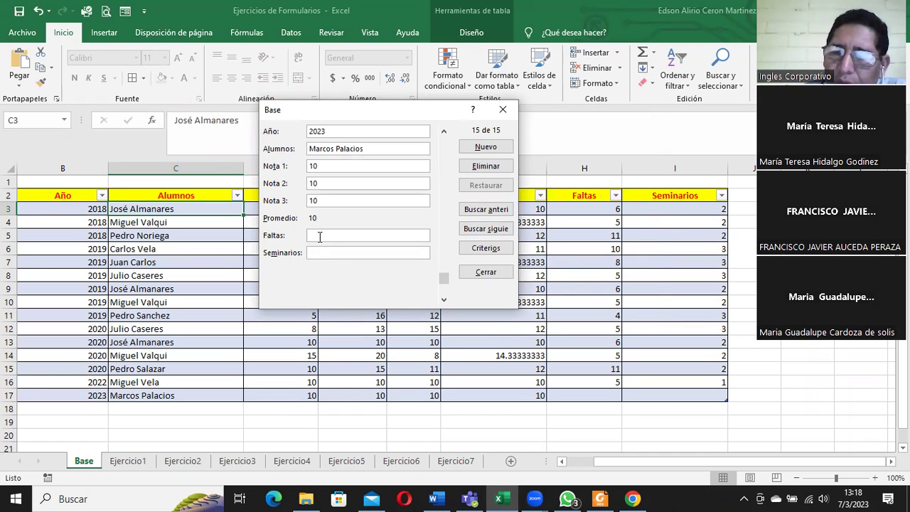
type("5")
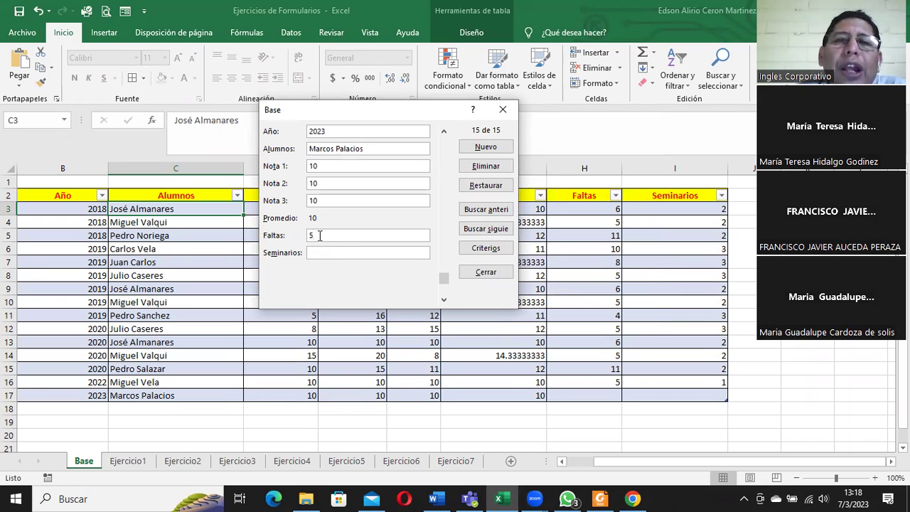
left_click(496, 189)
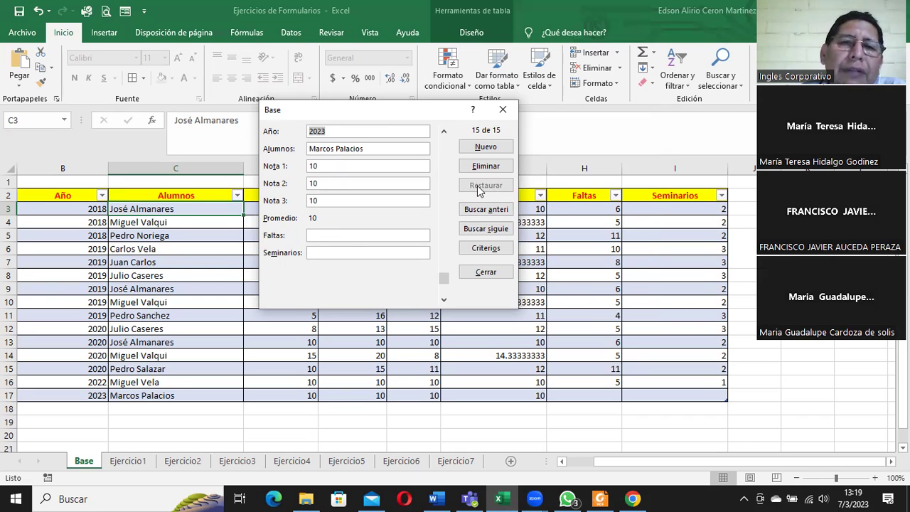
left_click(322, 234)
type("10")
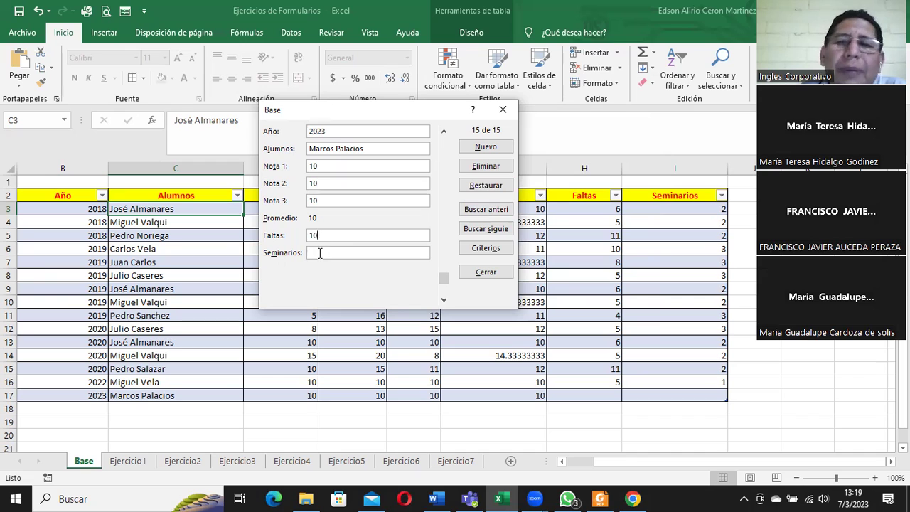
type("3")
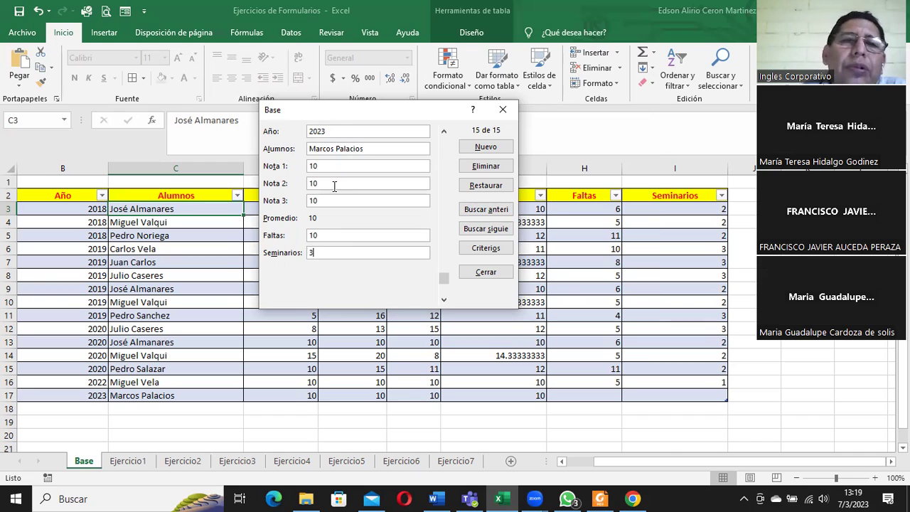
key("Return")
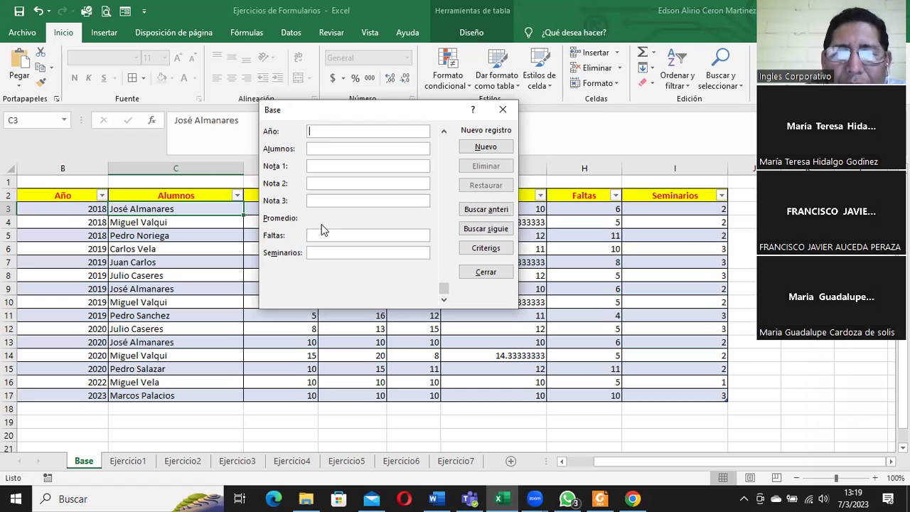
Step: Enter year 2023, the student's name, grades 20, 20, 20, Faltas 5, Seminarios 1, and save
left_click(323, 152)
left_click(319, 165)
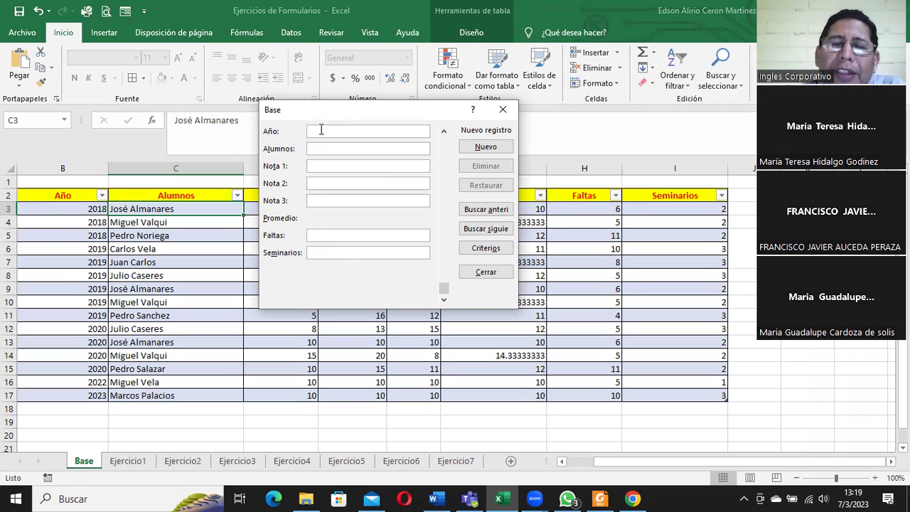
left_click(325, 133)
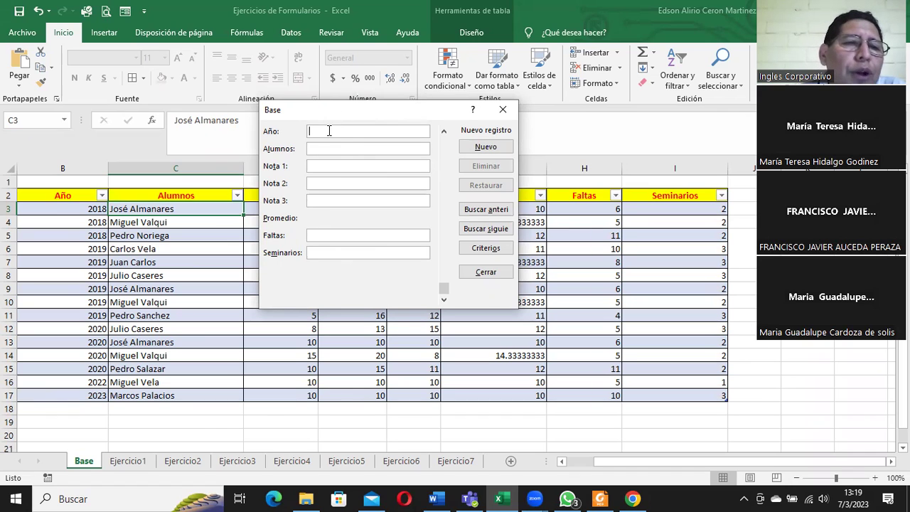
type("2023")
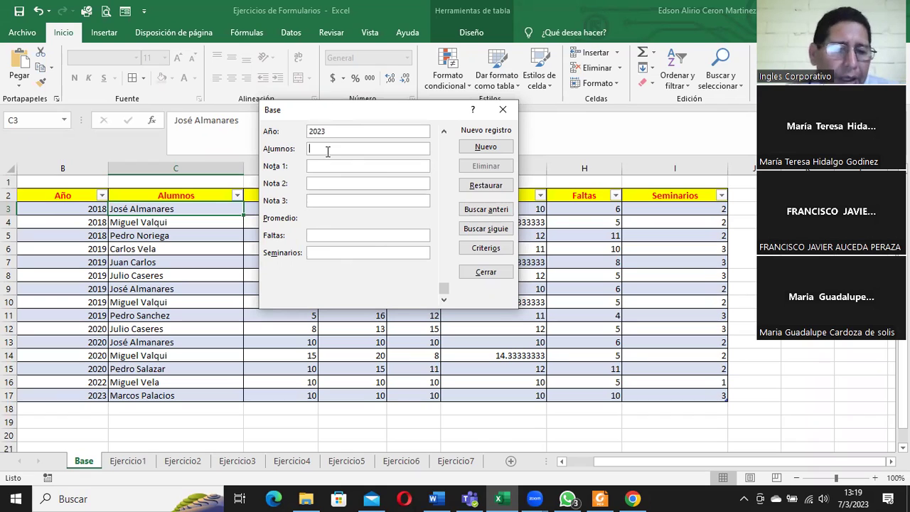
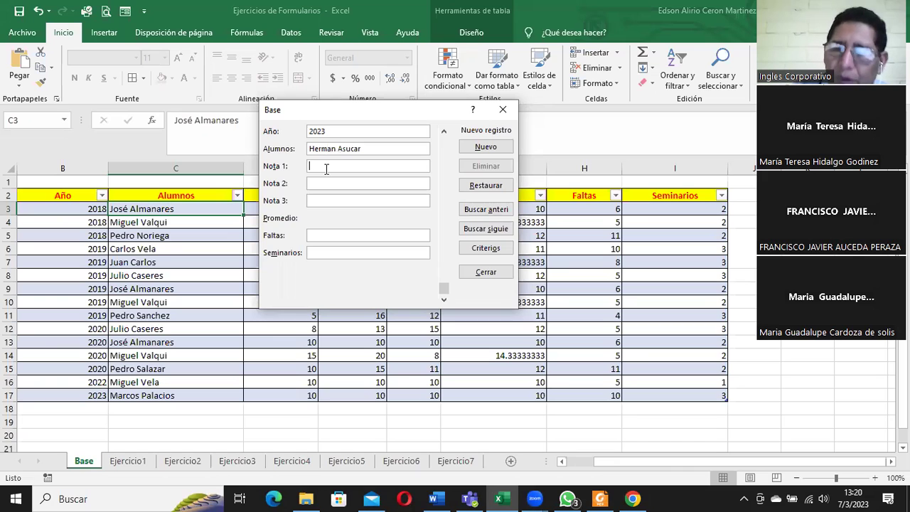
type("20")
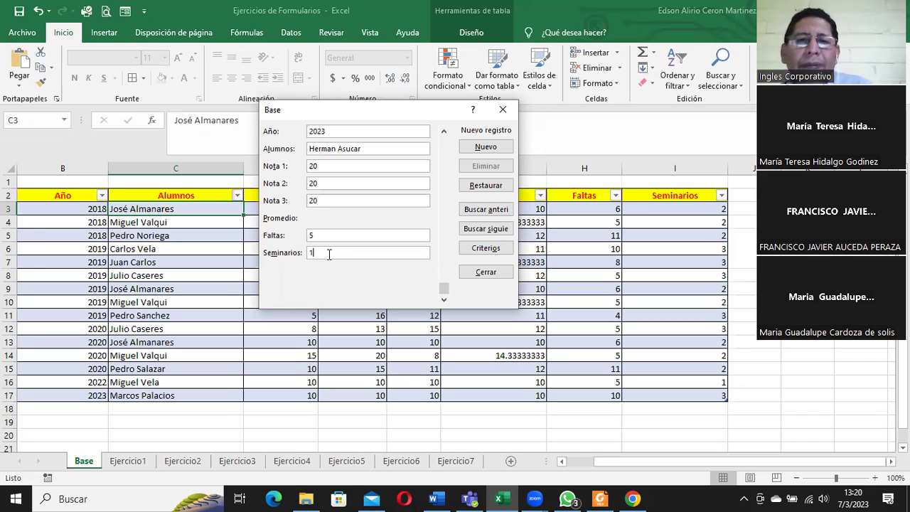
key("Return")
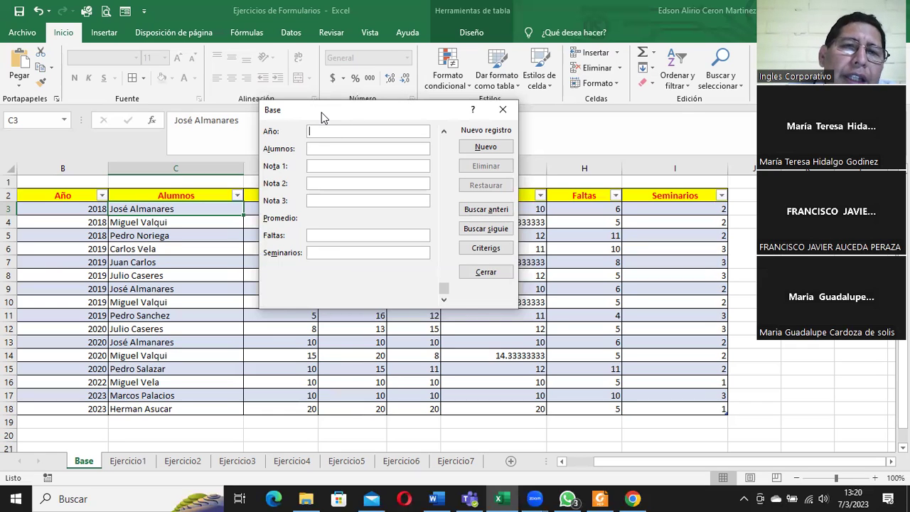
Step: Close the Base data form and reopen it from the Formulario toolbar button
left_click(502, 110)
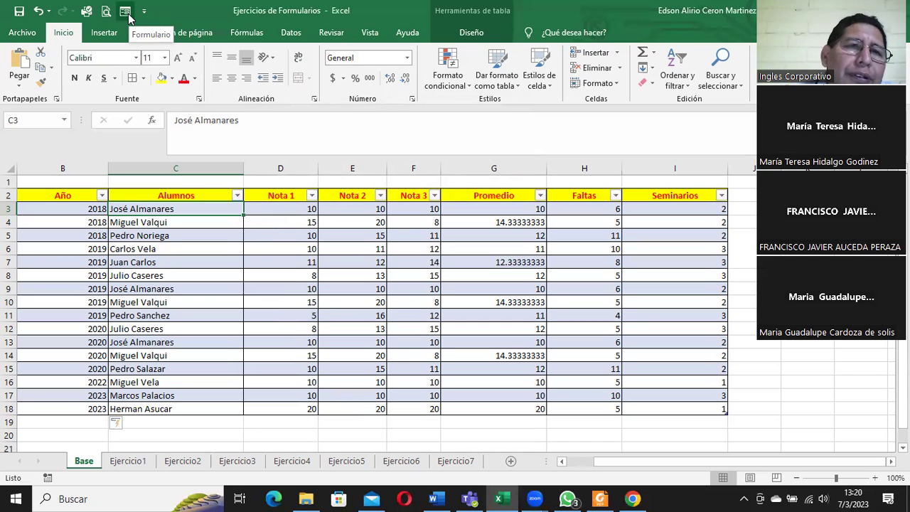
left_click(125, 13)
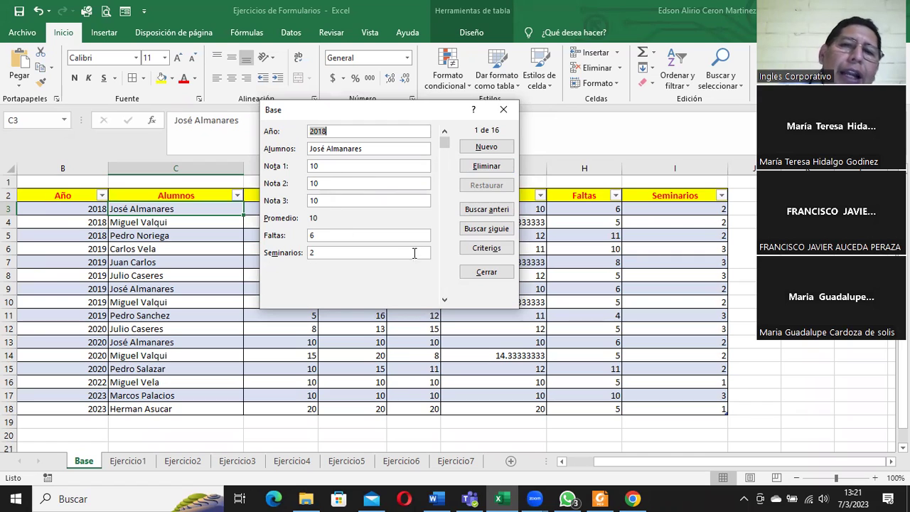
Step: Browse back and forth through a few records, then close and reopen the data form
left_click(500, 229)
left_click(501, 229)
left_click(493, 211)
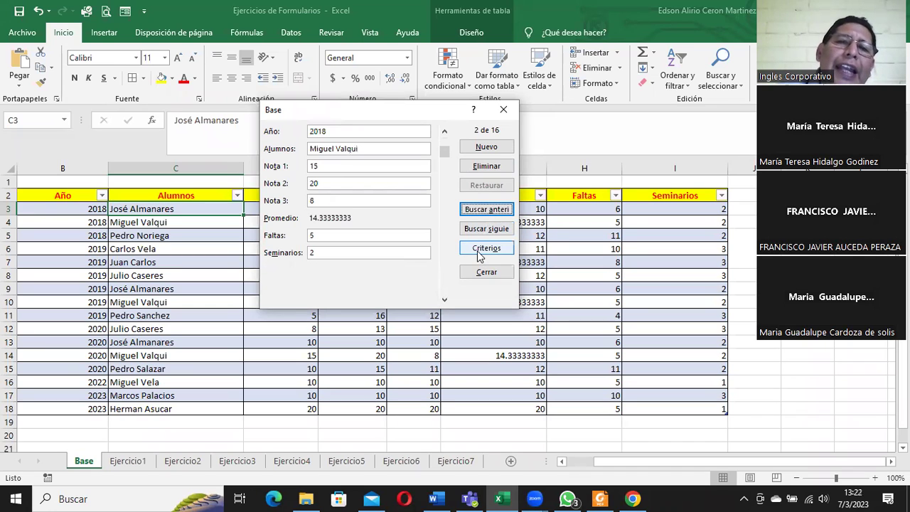
left_click(486, 271)
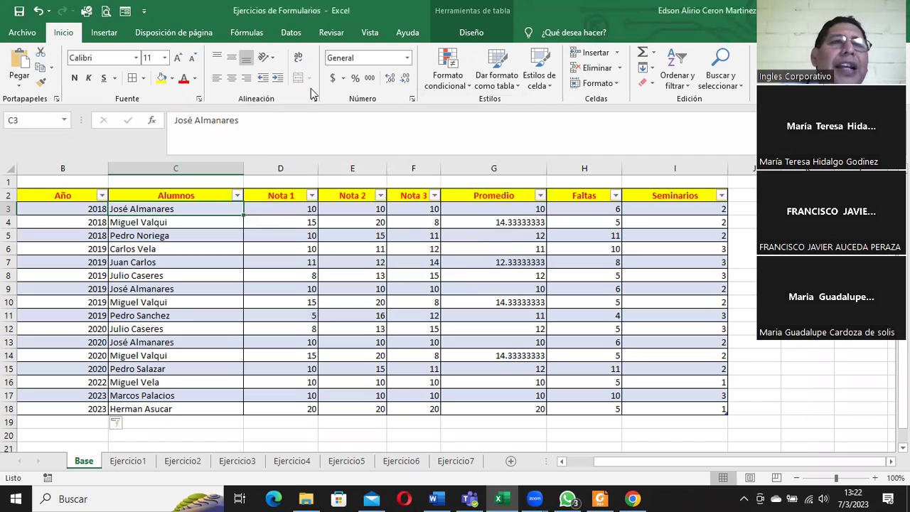
left_click(124, 12)
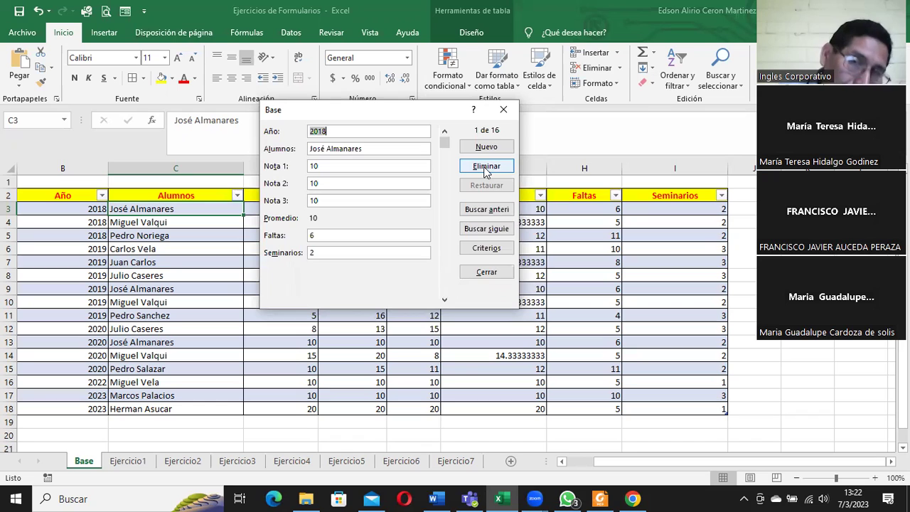
Step: Step through records again, then switch the form into Criterios mode with blank fields
left_click(486, 229)
left_click(486, 228)
left_click(489, 209)
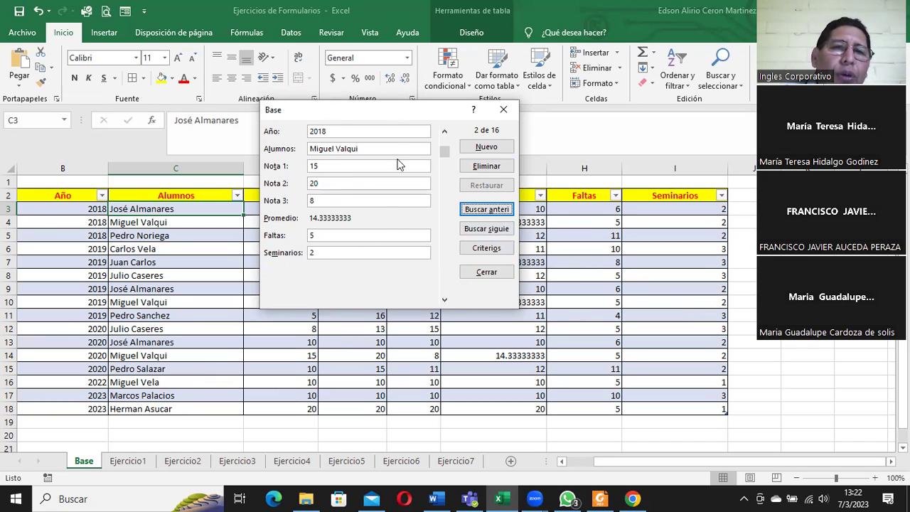
left_click(490, 249)
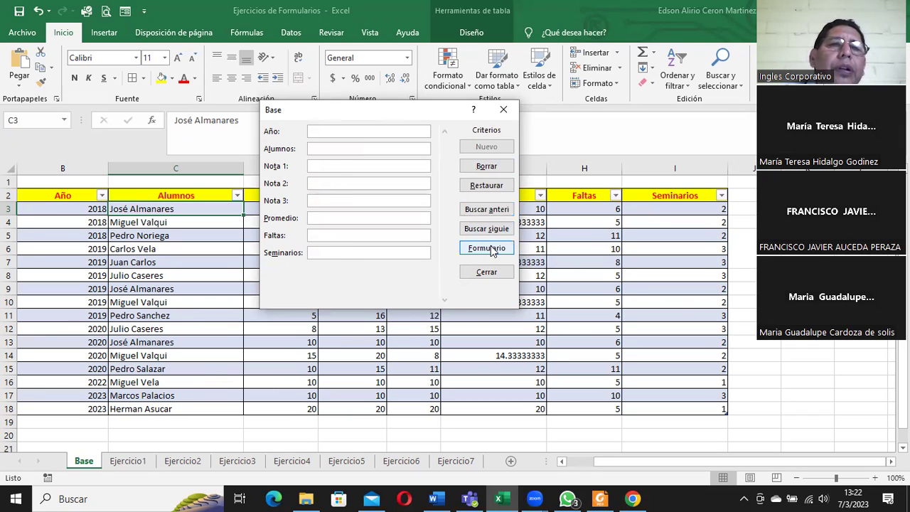
Step: Enter a student's first name as the Alumnos criterion and run the search
left_click(348, 153)
type("Jos")
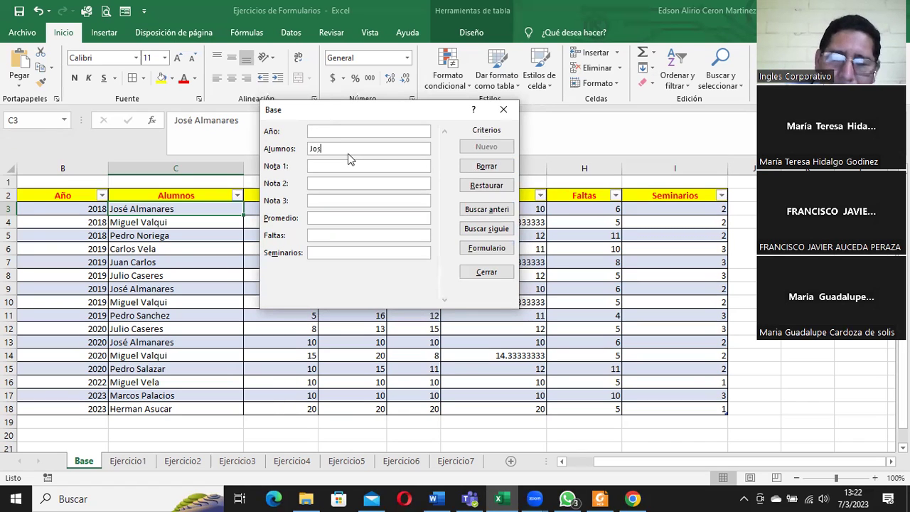
type("é")
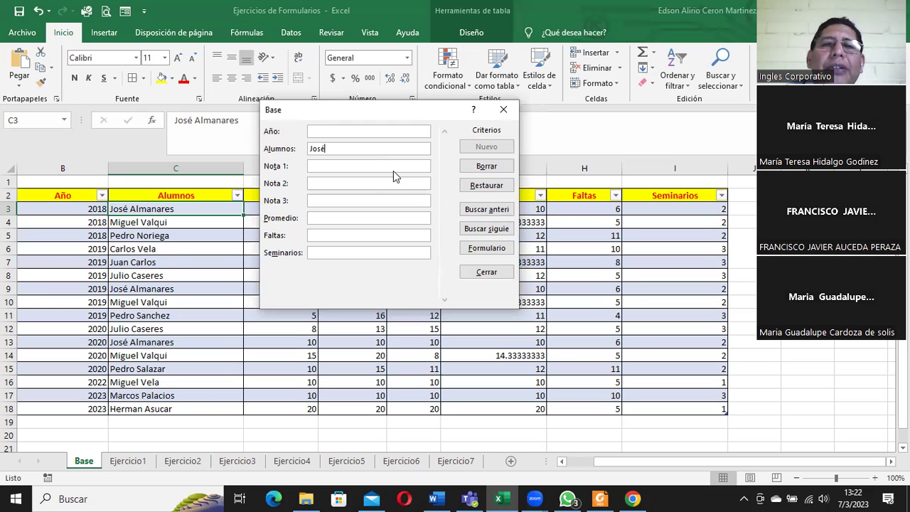
key("Return")
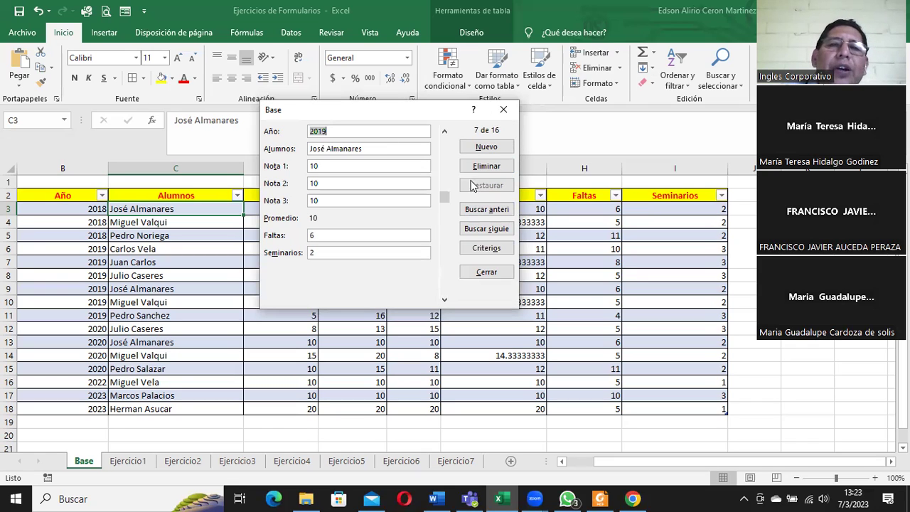
Step: Step forward through the matches, then back to the 2018 match, record 1 of 16
left_click(501, 227)
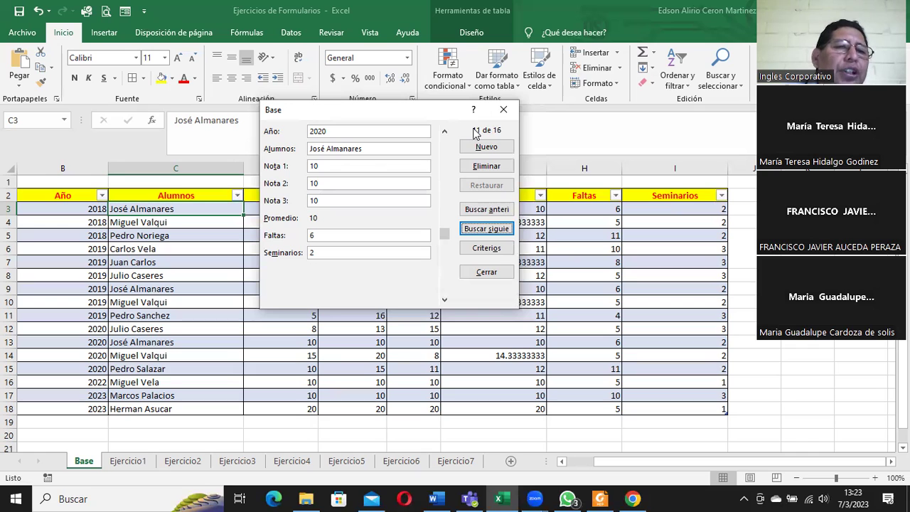
left_click(500, 235)
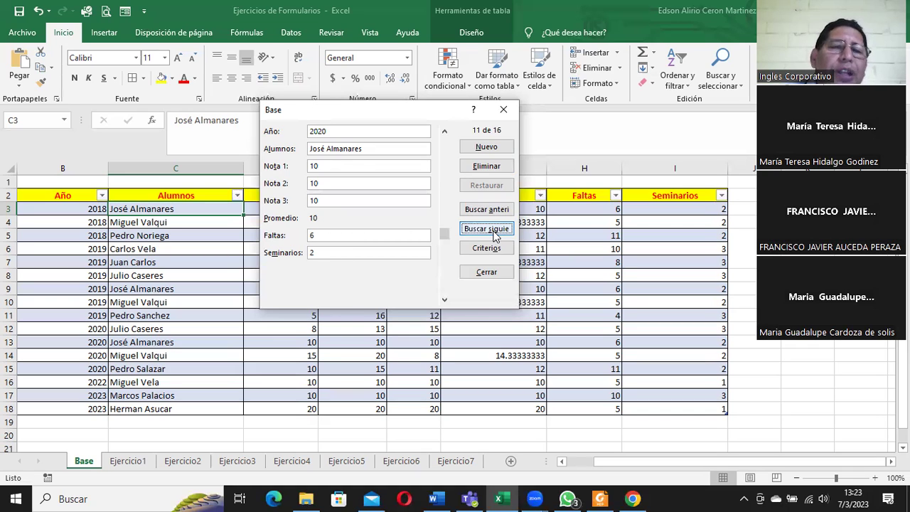
left_click(488, 211)
left_click(488, 211)
left_click(488, 210)
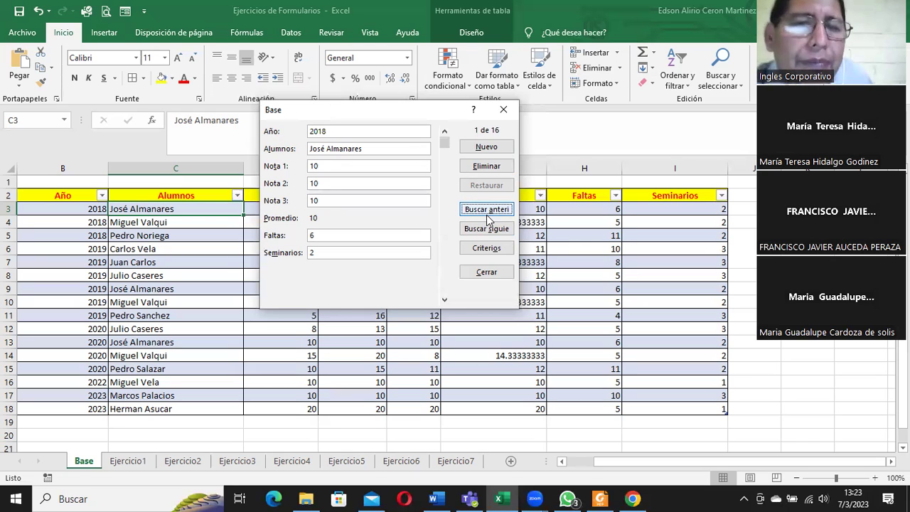
Step: Replace the Alumnos criterion with another student's first name and run the search
left_click(487, 254)
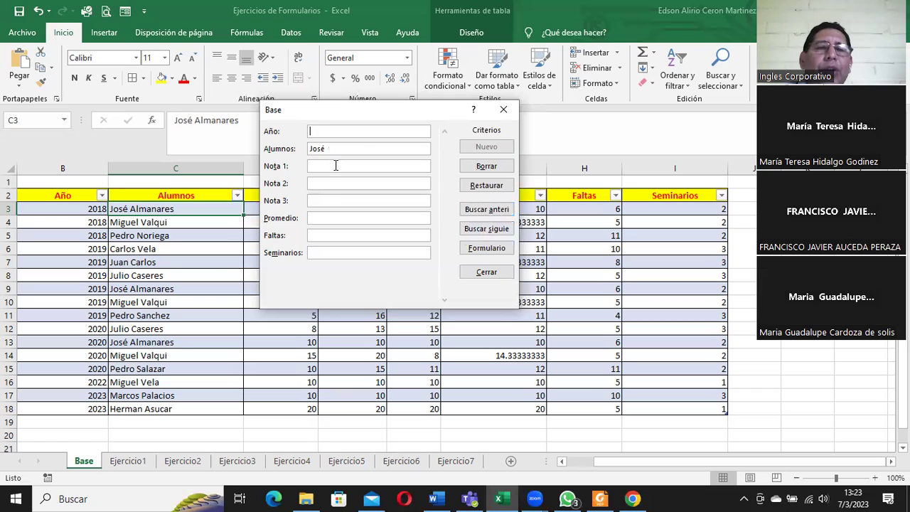
left_click_drag(343, 149, 298, 148)
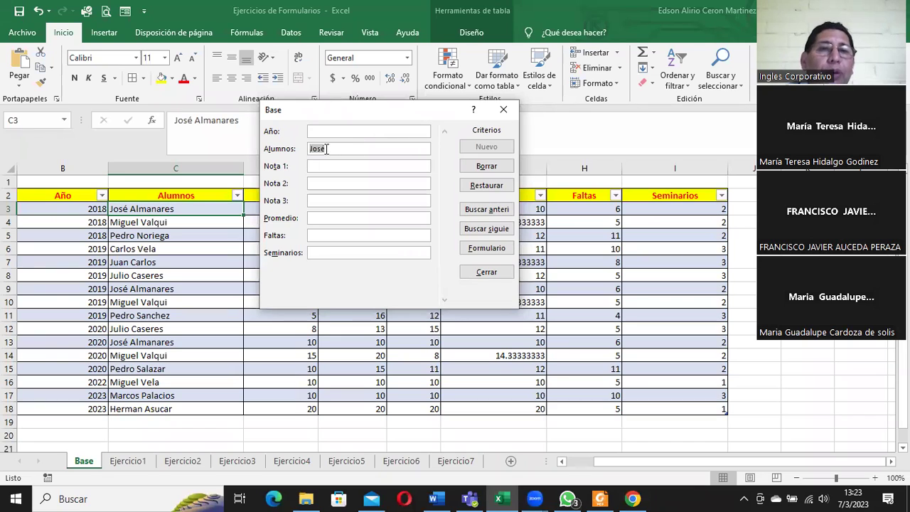
left_click(325, 148)
left_click_drag(334, 148, 306, 148)
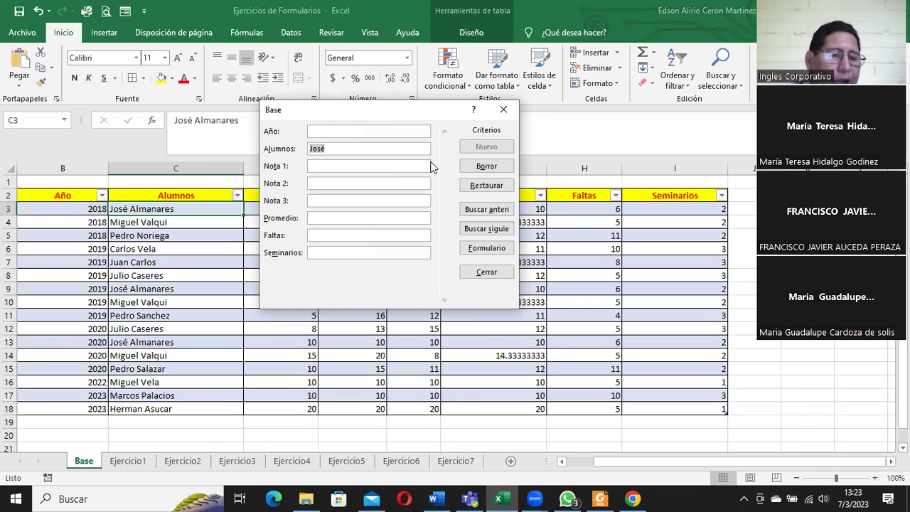
type("MIgue")
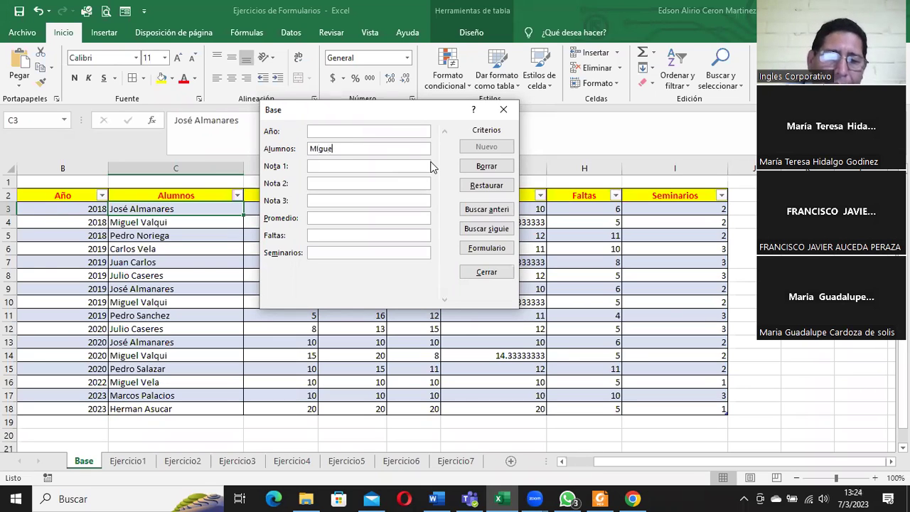
type("l")
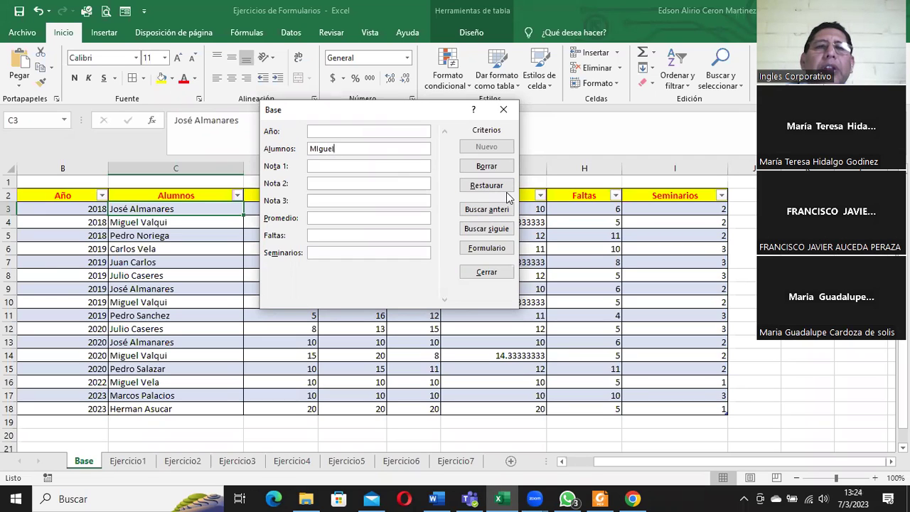
key("Return")
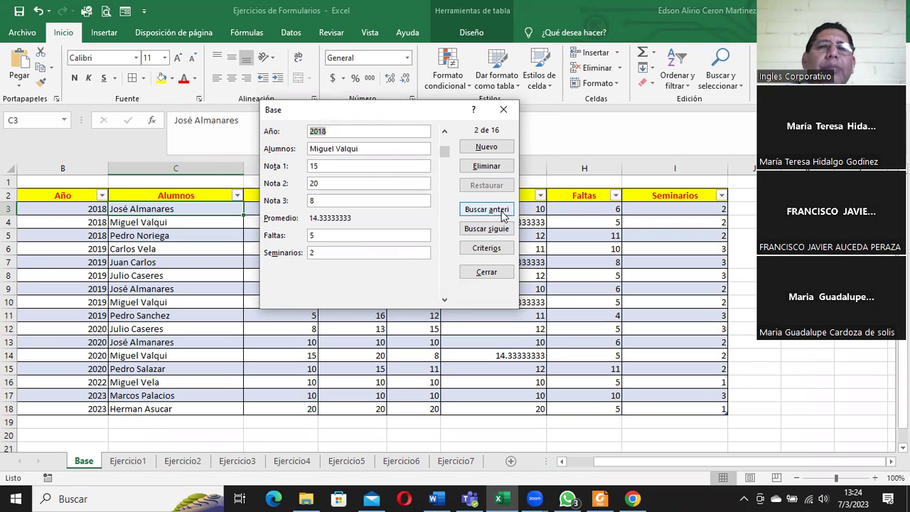
Step: Step through the matches to the 2022 record, 14 of 16, with grades 10, 10, 10
left_click(500, 230)
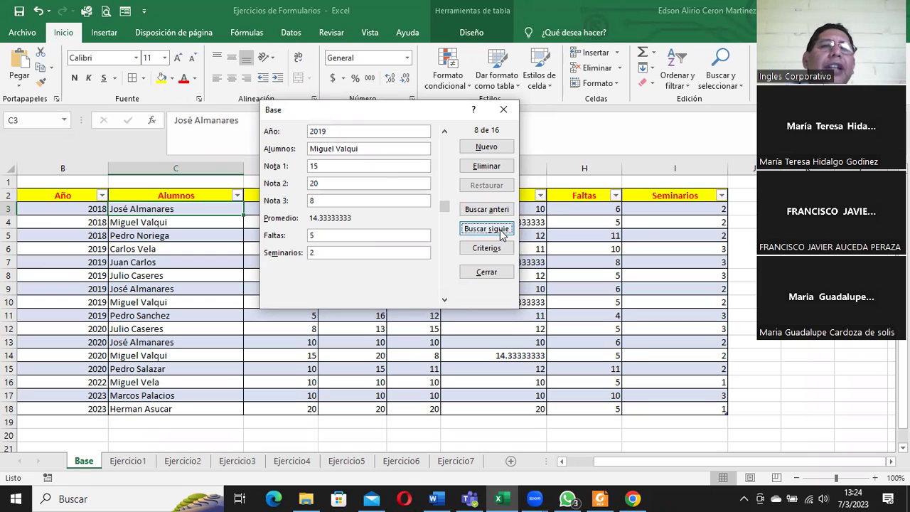
left_click(502, 235)
left_click(502, 234)
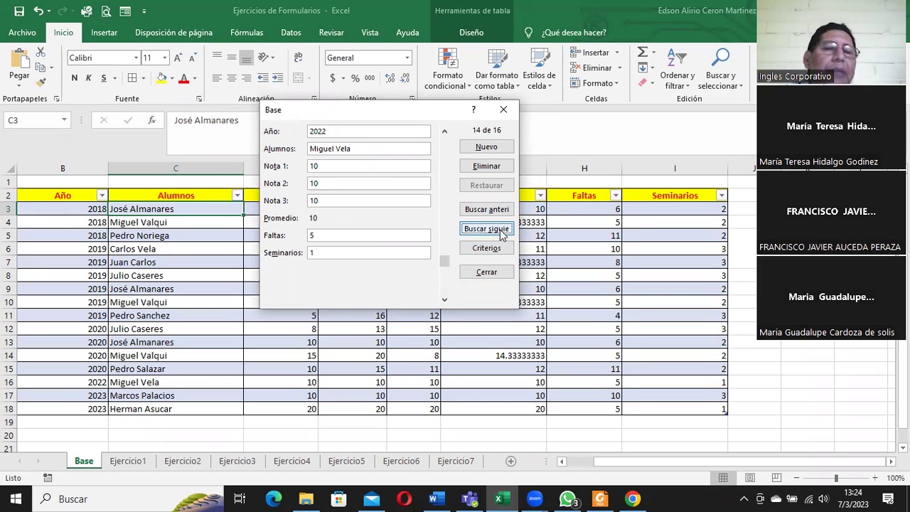
left_click(502, 234)
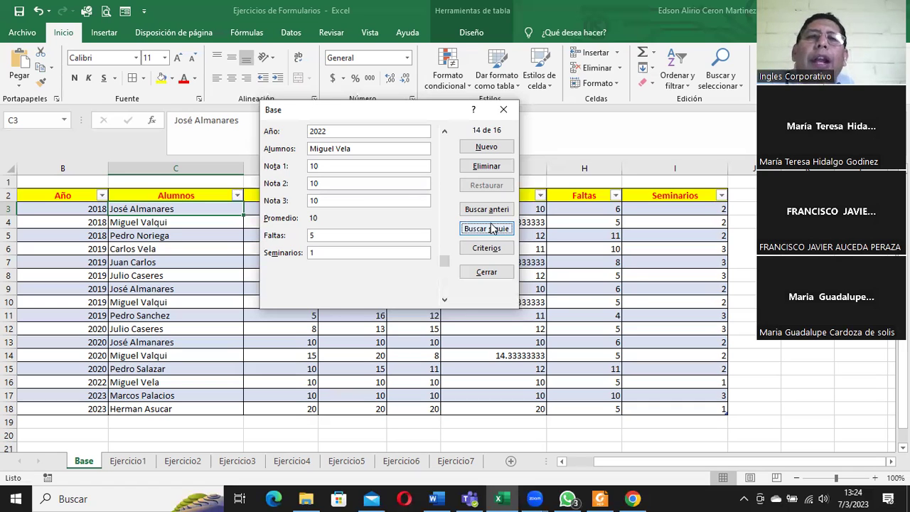
Step: Delete the displayed 2022 record with Eliminar, cancelling once before confirming with Aceptar
left_click(358, 166)
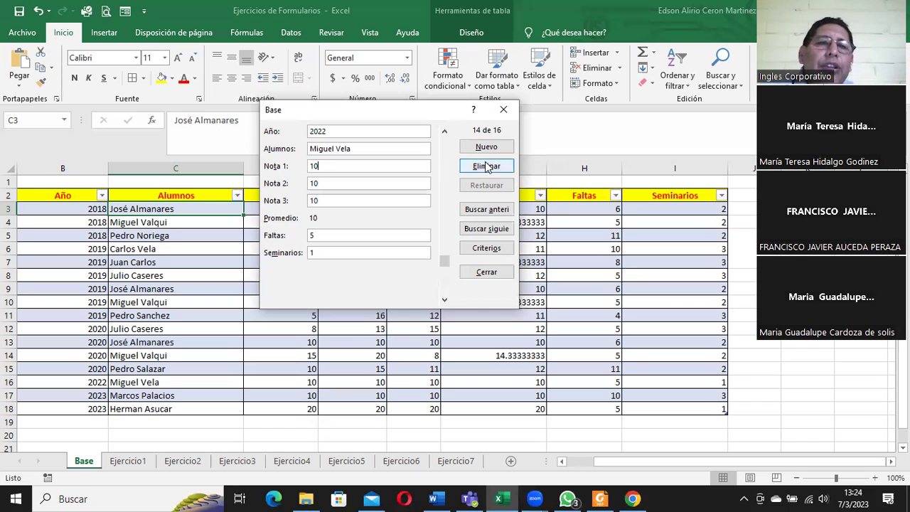
left_click(486, 167)
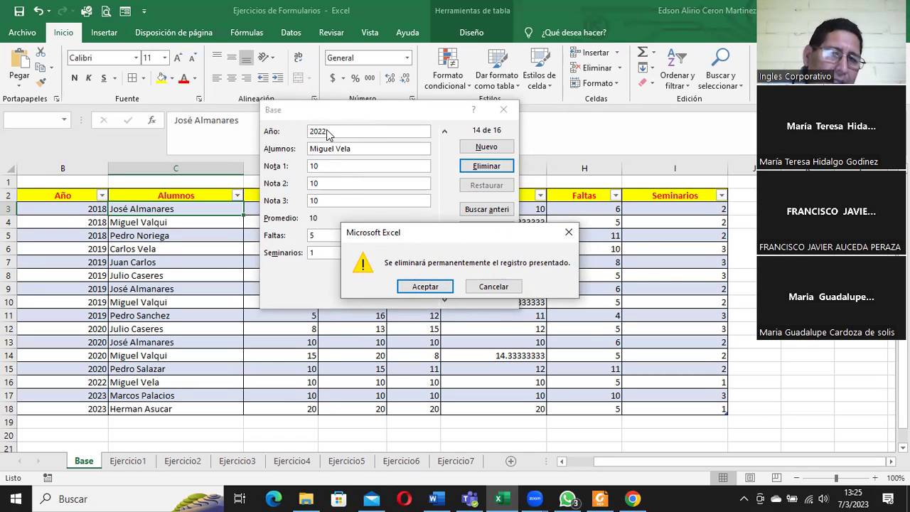
left_click(500, 286)
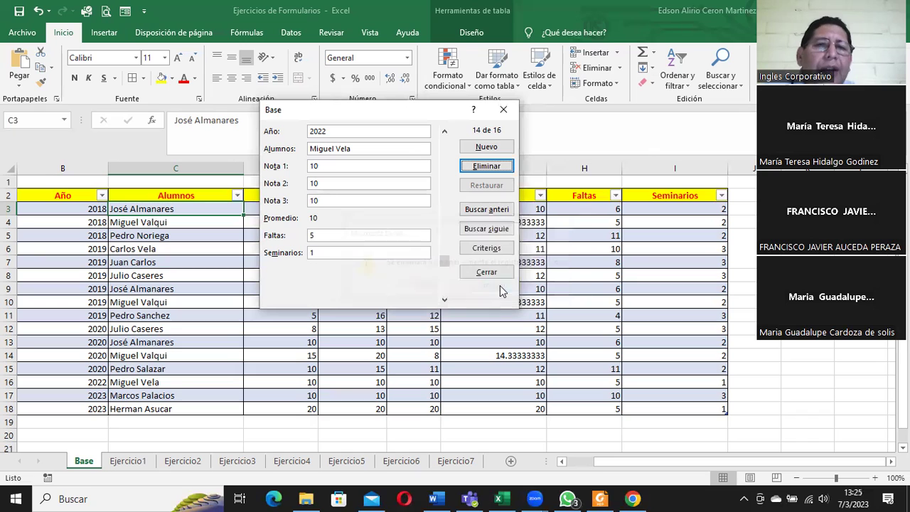
left_click(498, 169)
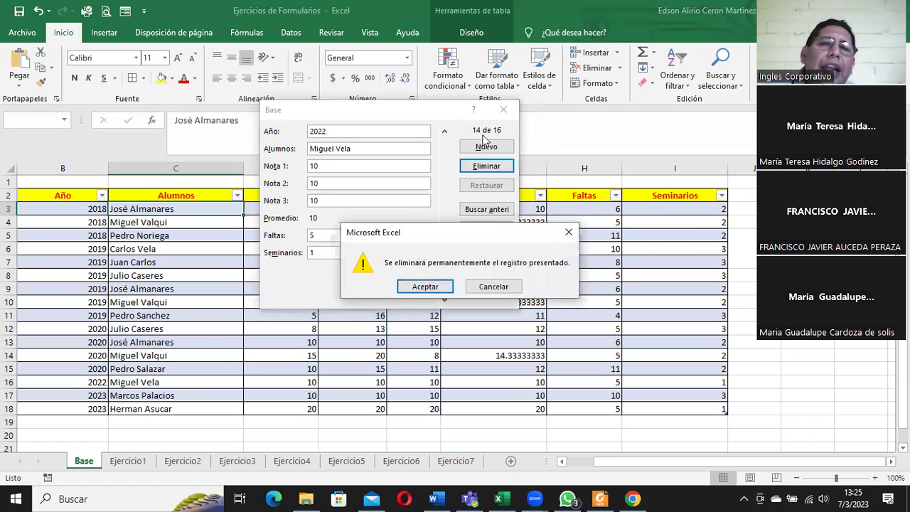
left_click(424, 287)
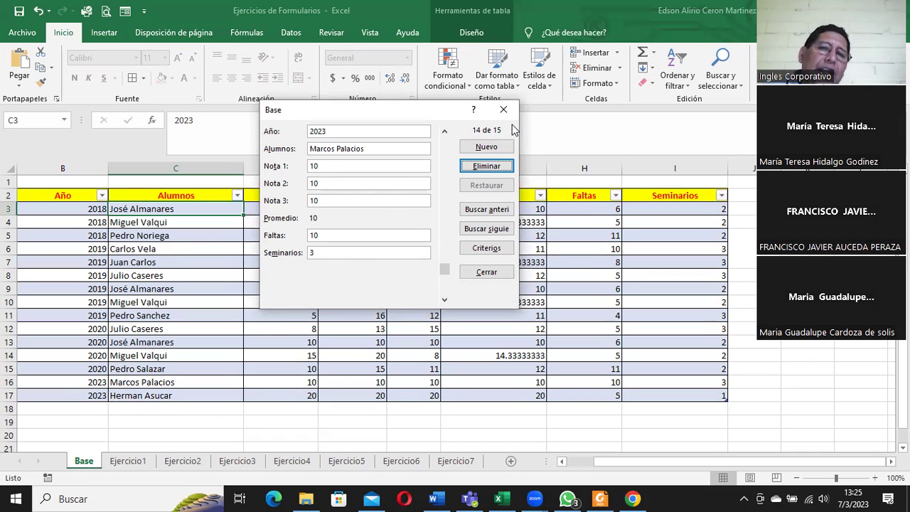
Step: Close the data form and select several student name cells in the table
left_click(486, 272)
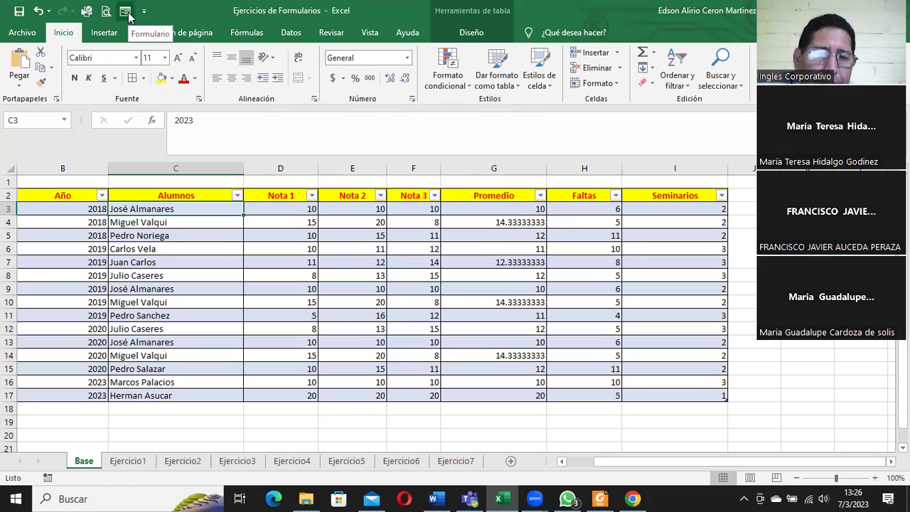
left_click(170, 222)
left_click(172, 207)
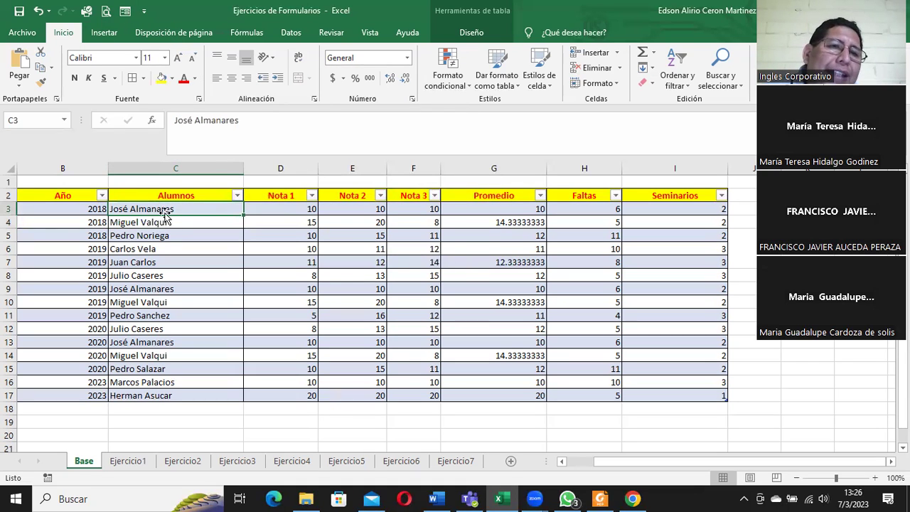
left_click(164, 223)
left_click(167, 248)
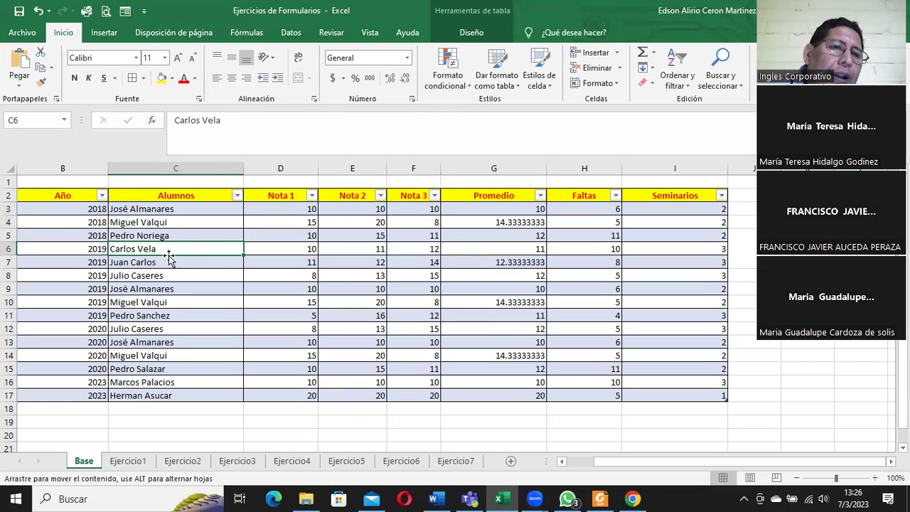
left_click(171, 273)
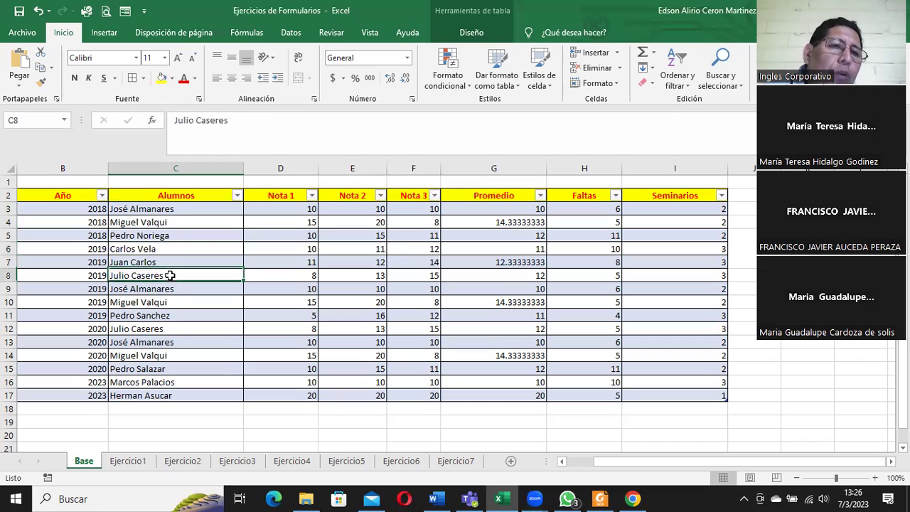
Step: Reopen and close the data form, then try opening it from a cell outside the table
left_click(126, 12)
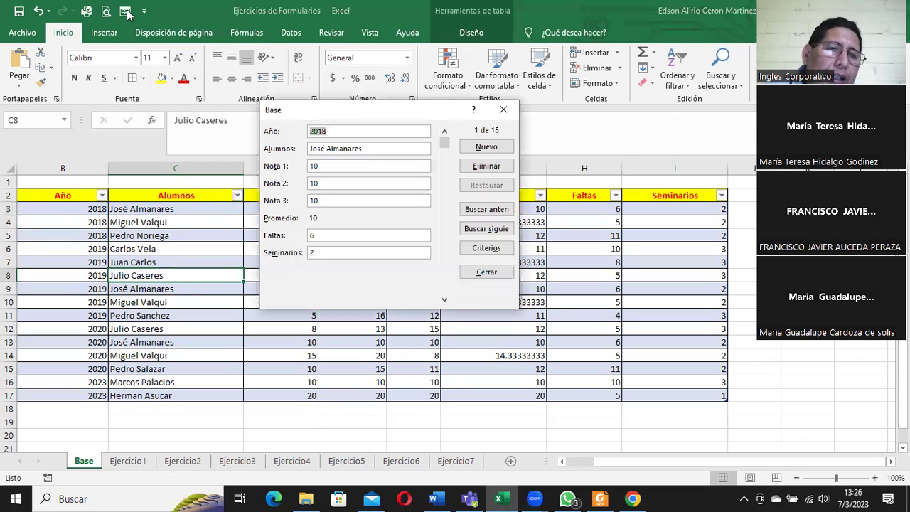
left_click(500, 109)
left_click(859, 222)
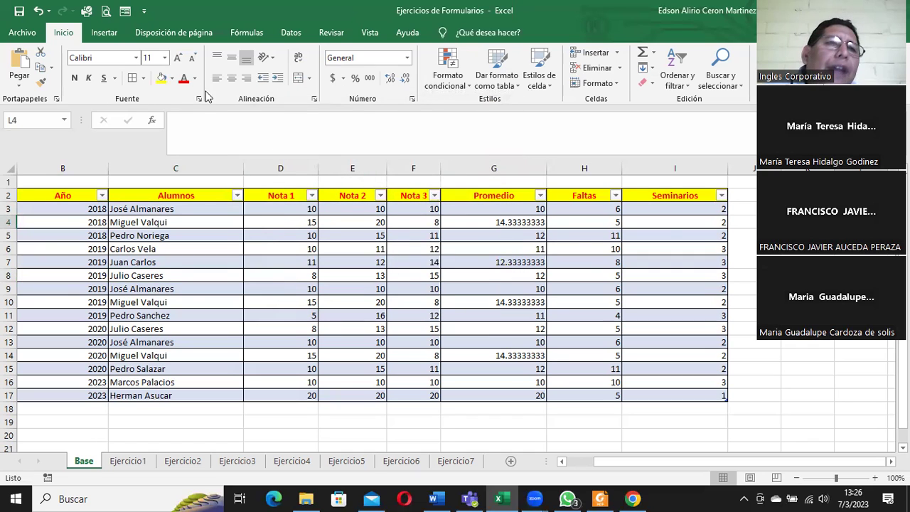
left_click(125, 12)
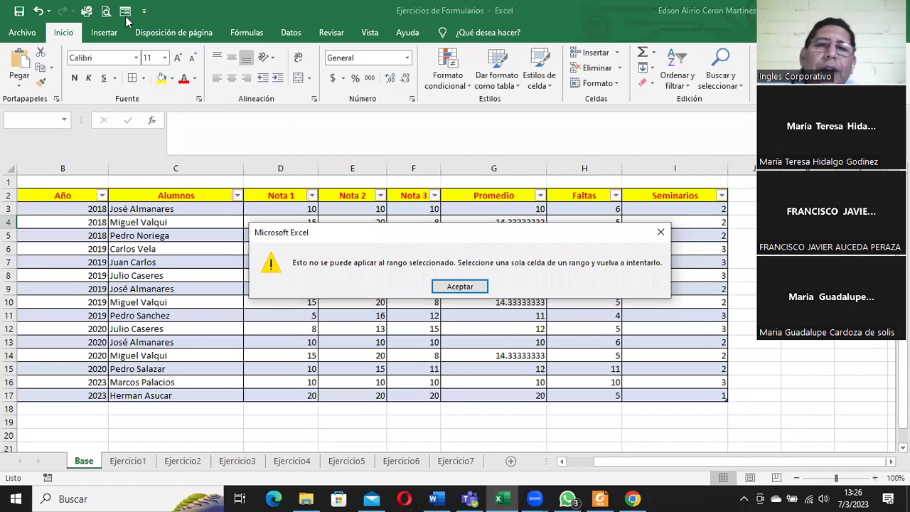
Step: Dismiss the range warning and open the Nota 1 filter list showing values 5 to 20
left_click(466, 284)
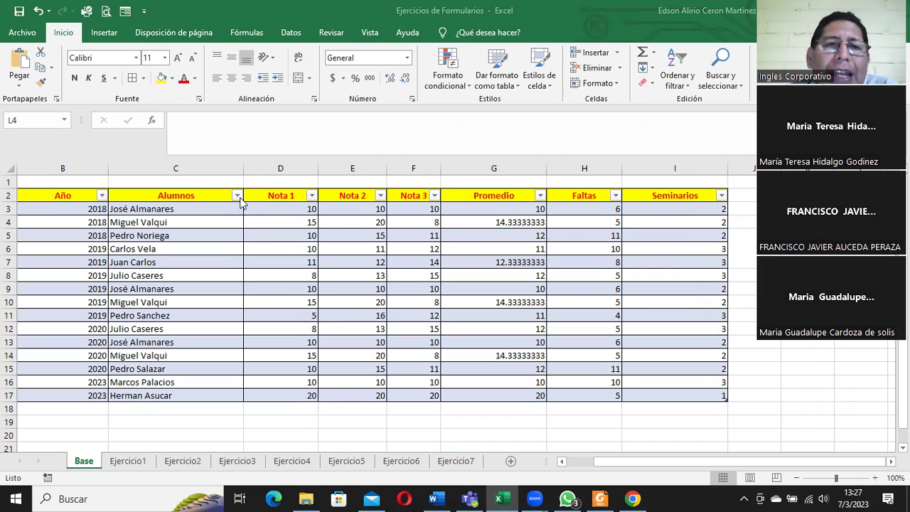
left_click(313, 196)
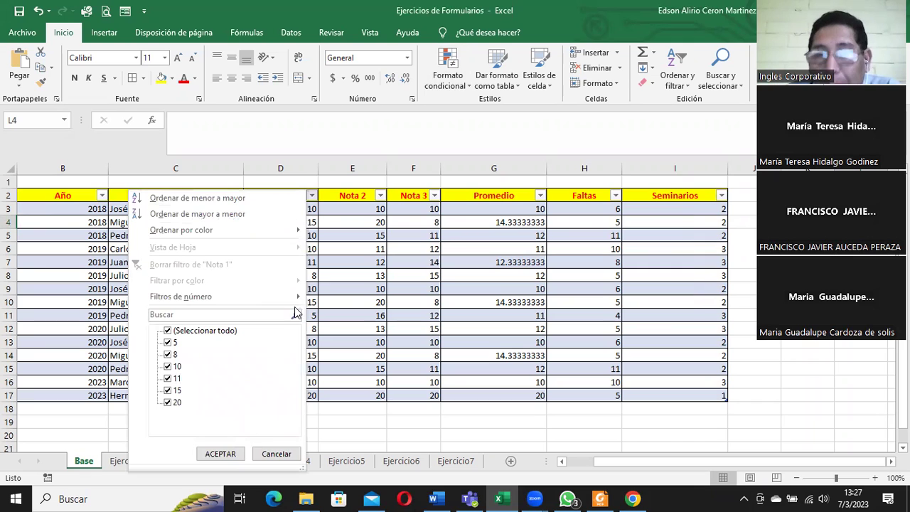
left_click(276, 453)
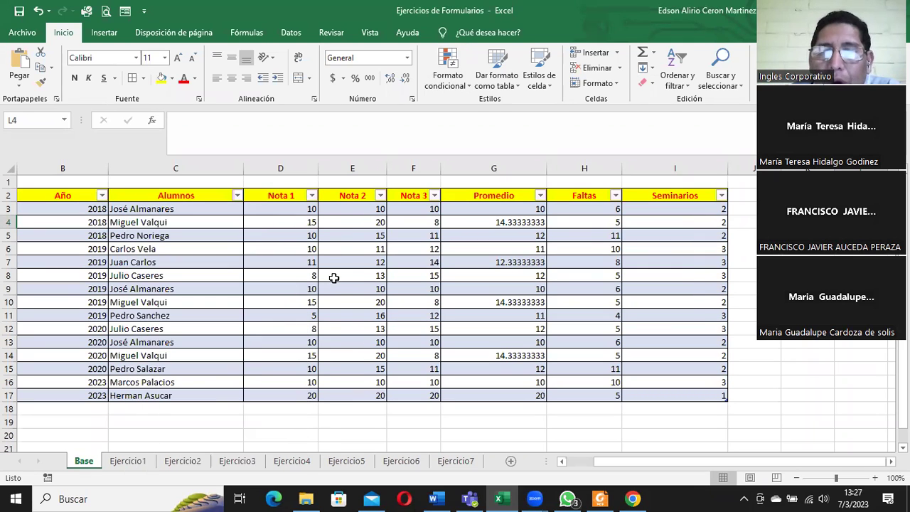
left_click(353, 275)
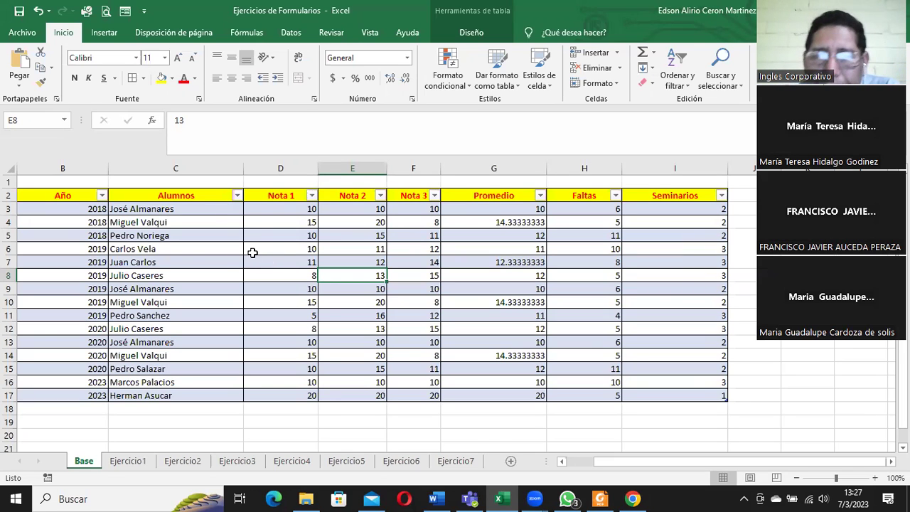
left_click_drag(73, 194, 684, 389)
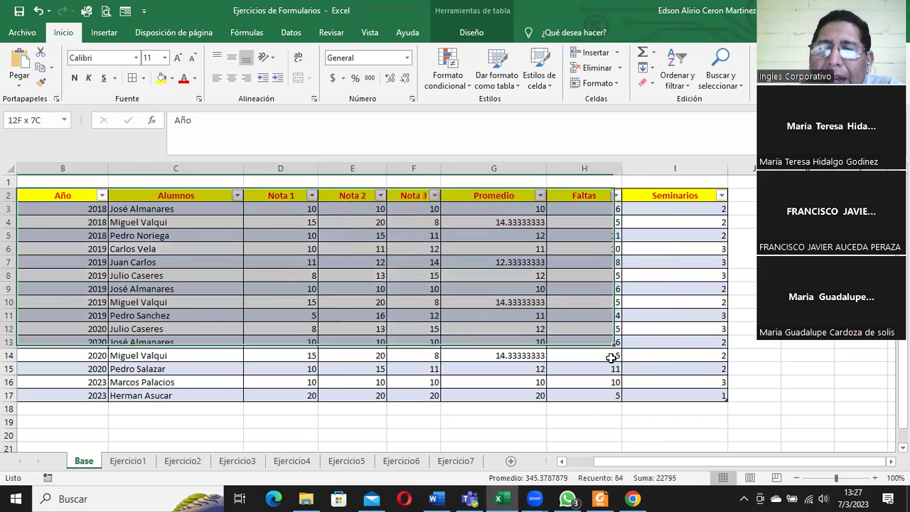
left_click_drag(248, 222, 177, 221)
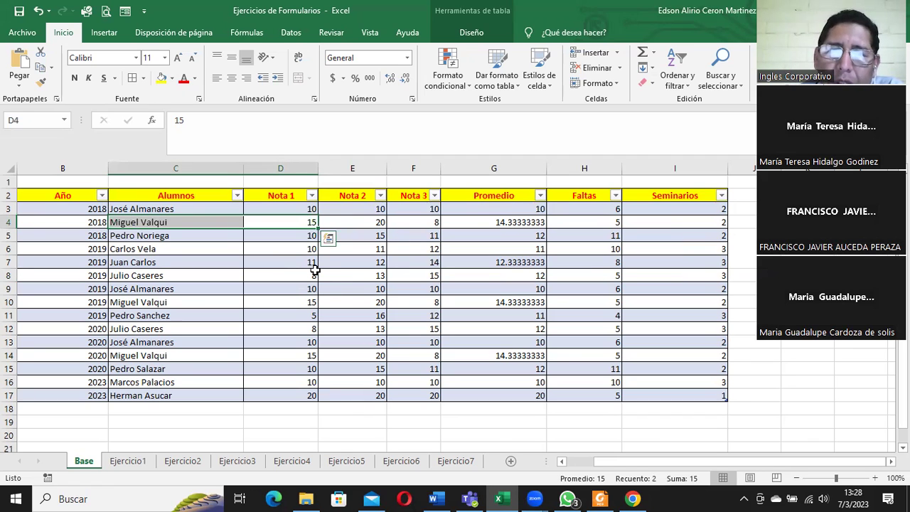
left_click(125, 12)
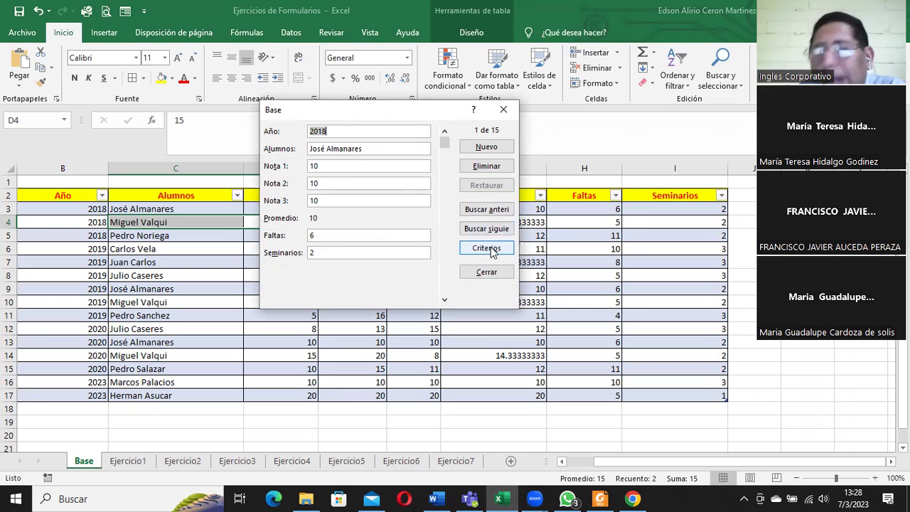
left_click(487, 272)
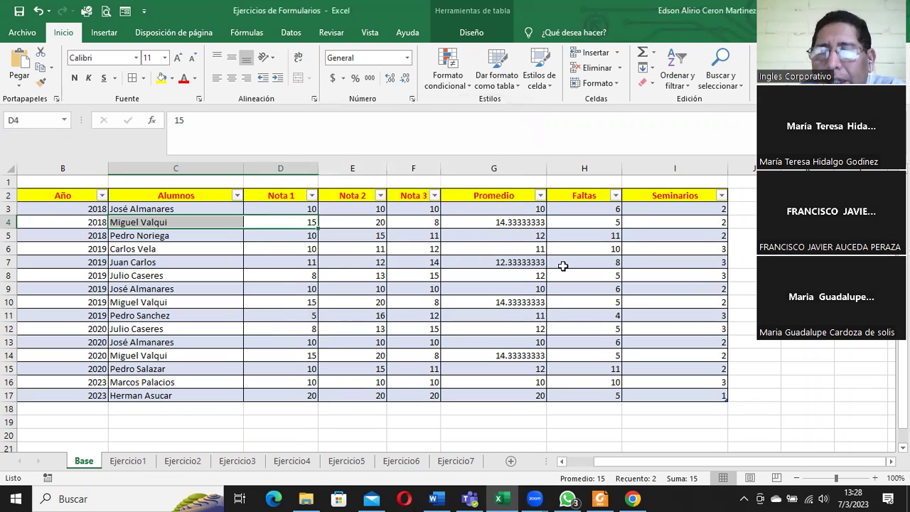
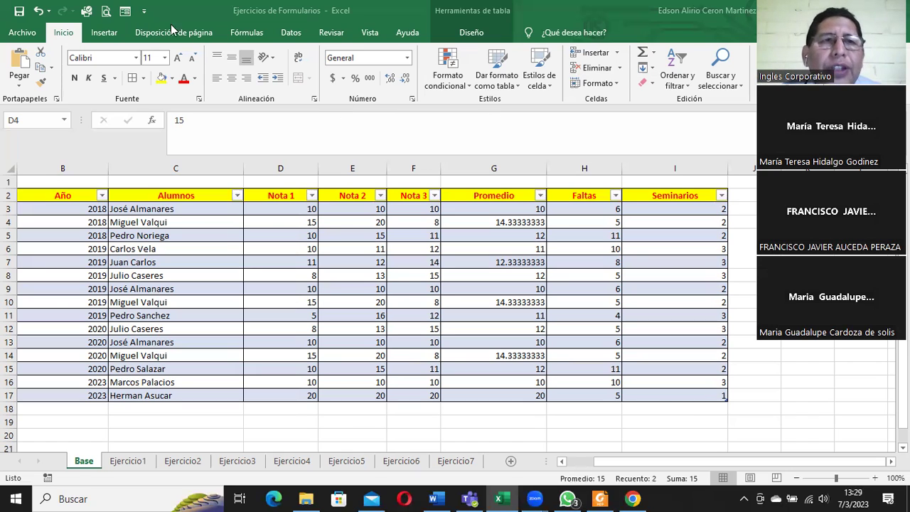
Step: Open the Formulario data form for the Base student table, showing record 1 of 15
left_click(131, 11)
left_click(131, 11)
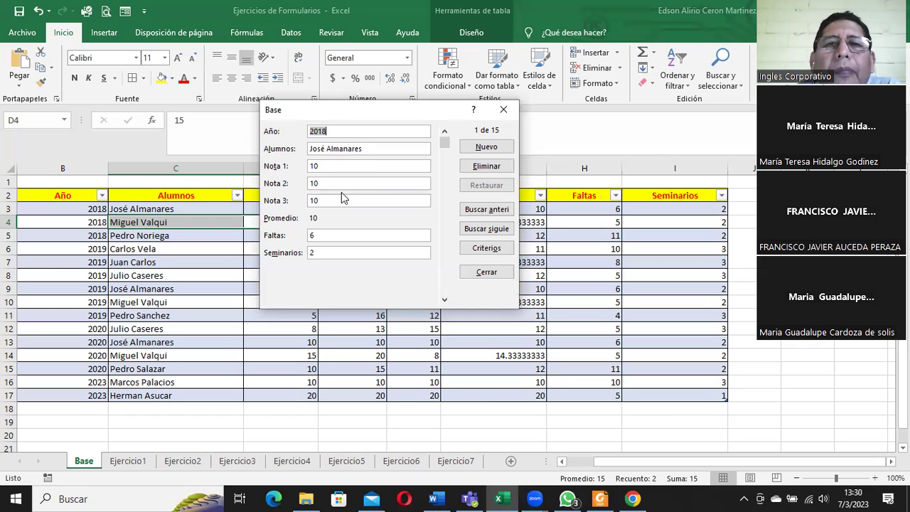
Step: Cancel deleting record 1, then move through the records to the last one, 15 of 15
left_click(489, 171)
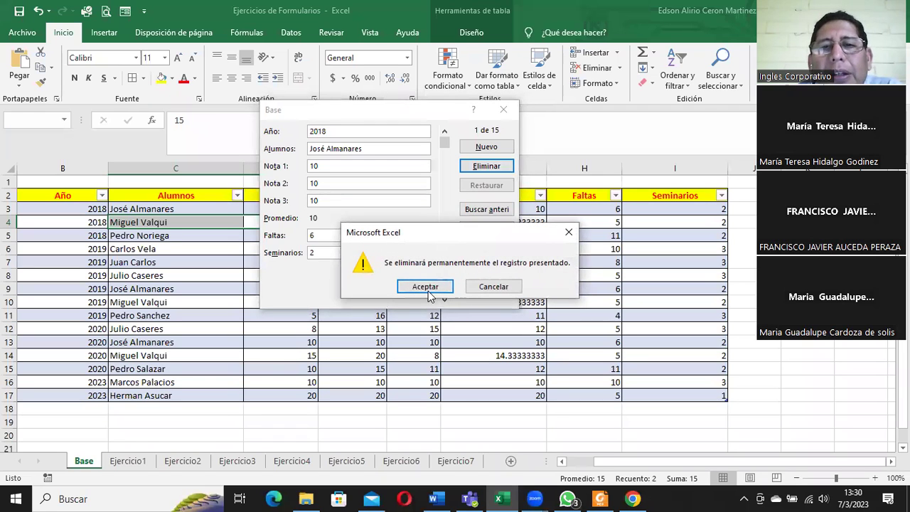
left_click(489, 287)
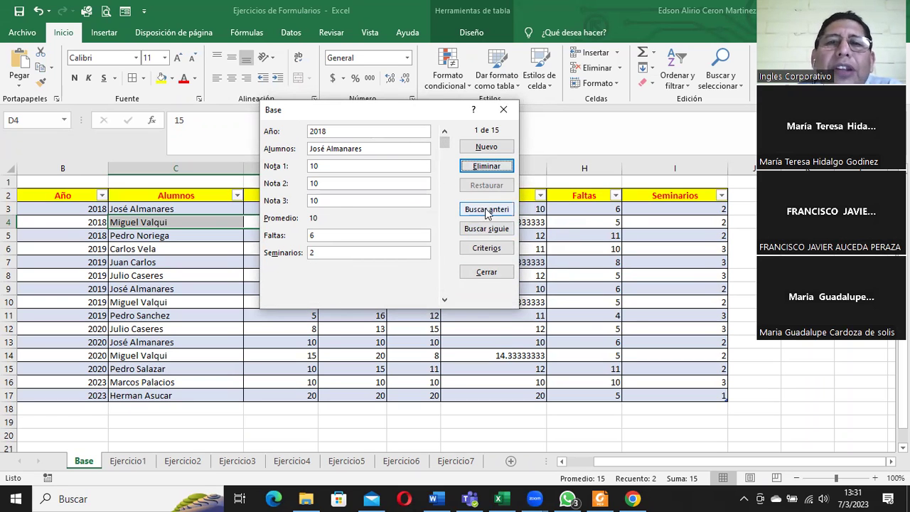
left_click(498, 230)
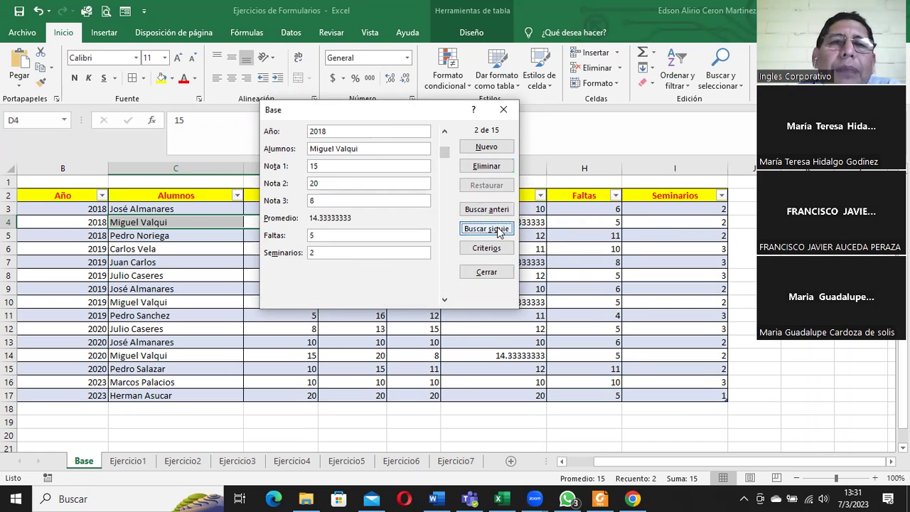
left_click(497, 230)
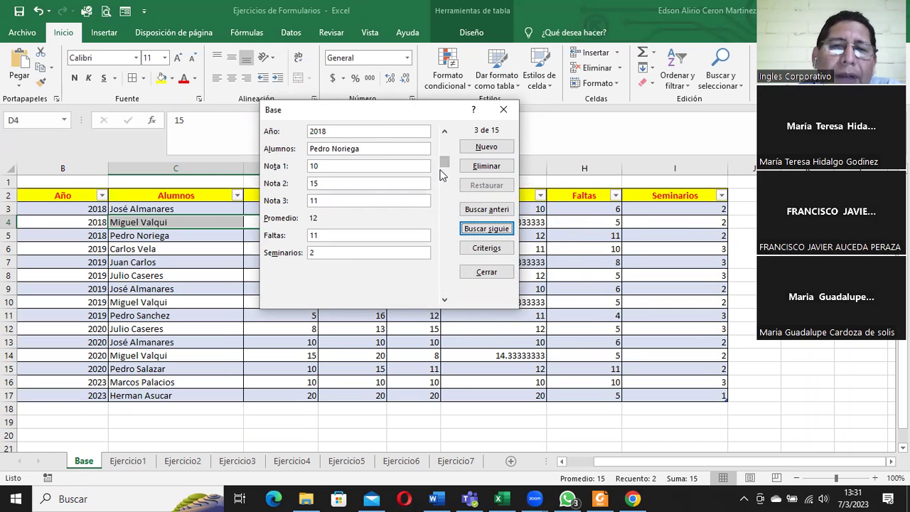
left_click(480, 231)
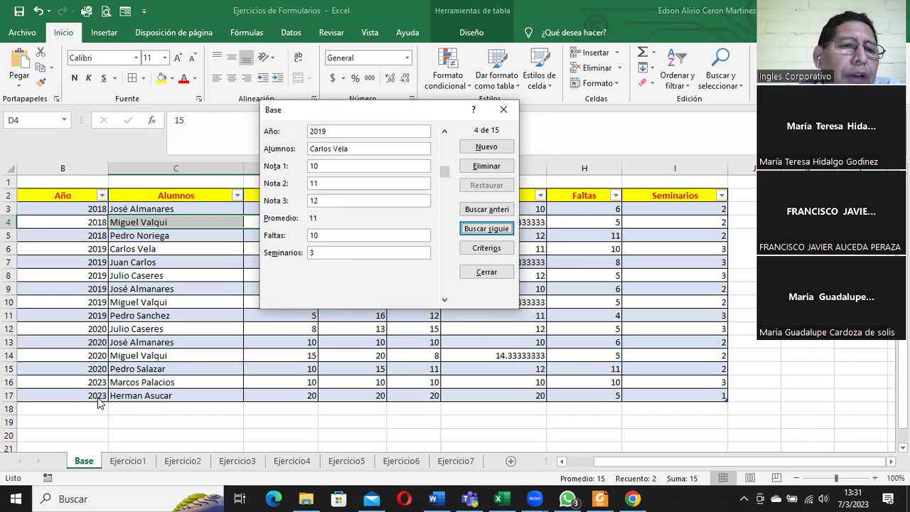
left_click_drag(442, 210, 442, 277)
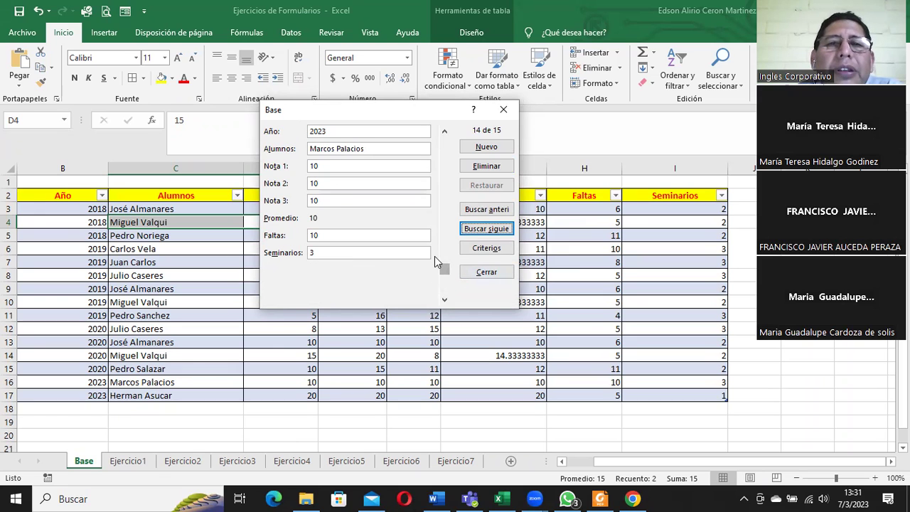
left_click_drag(446, 276, 445, 287)
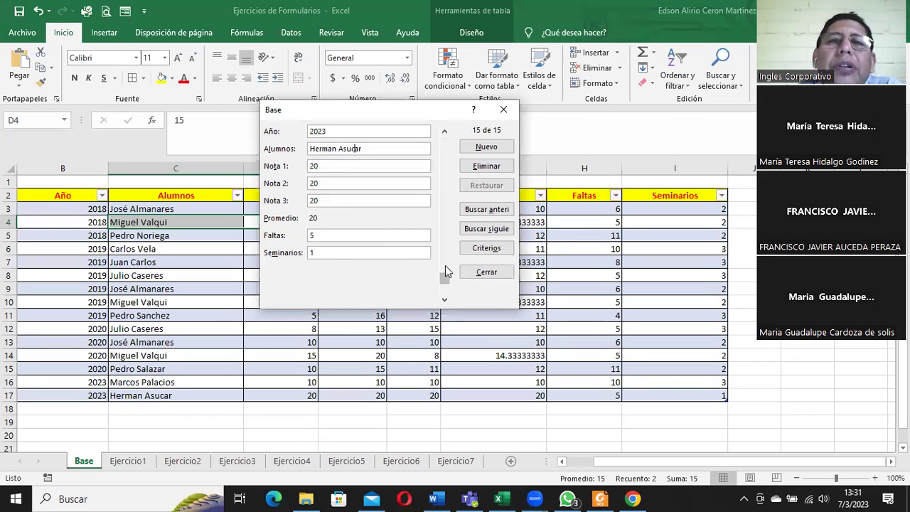
Step: Delete record 15 (2023, grades 20, 20, 20), confirming with Aceptar
left_click(483, 169)
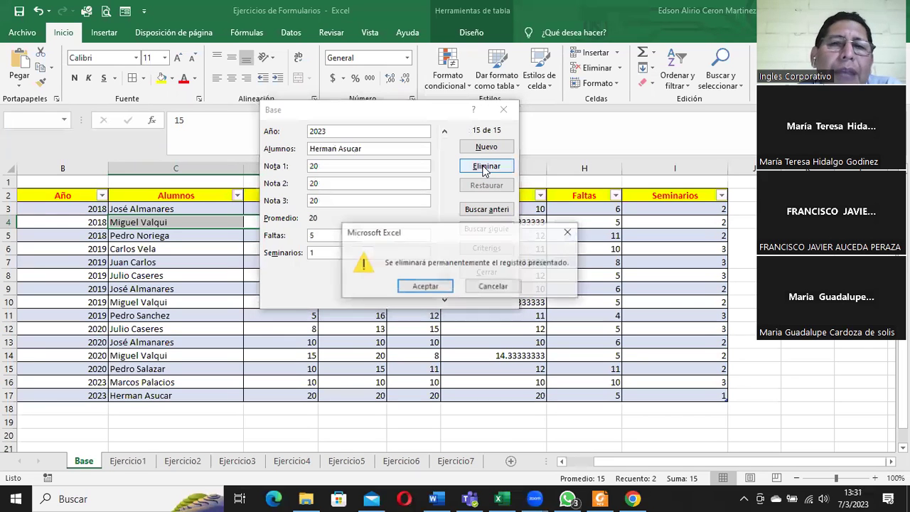
left_click(424, 287)
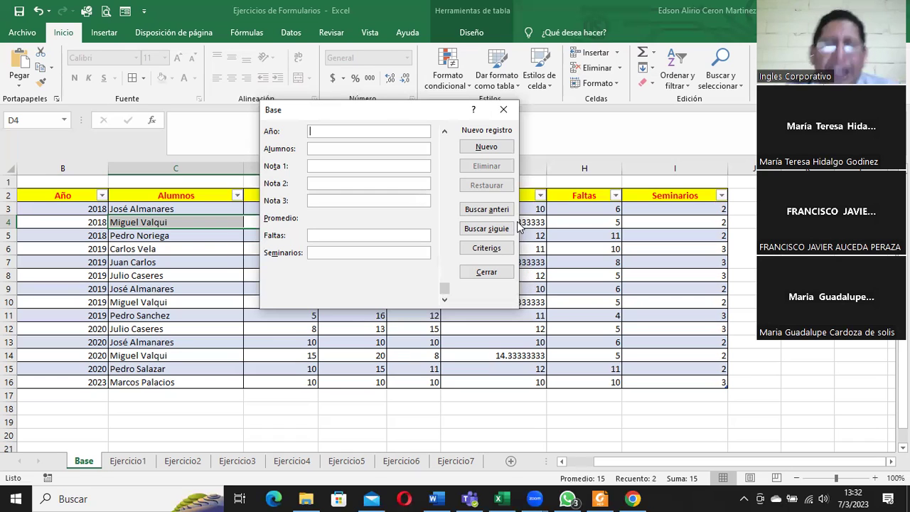
Step: Step back through the data form to record 12 of 14 (2020, grades 15, 20, 8)
left_click(502, 55)
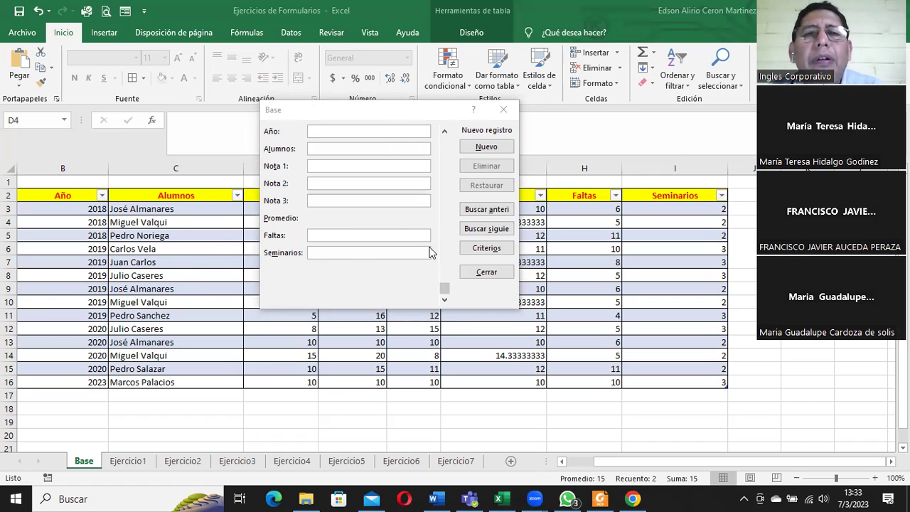
left_click(489, 213)
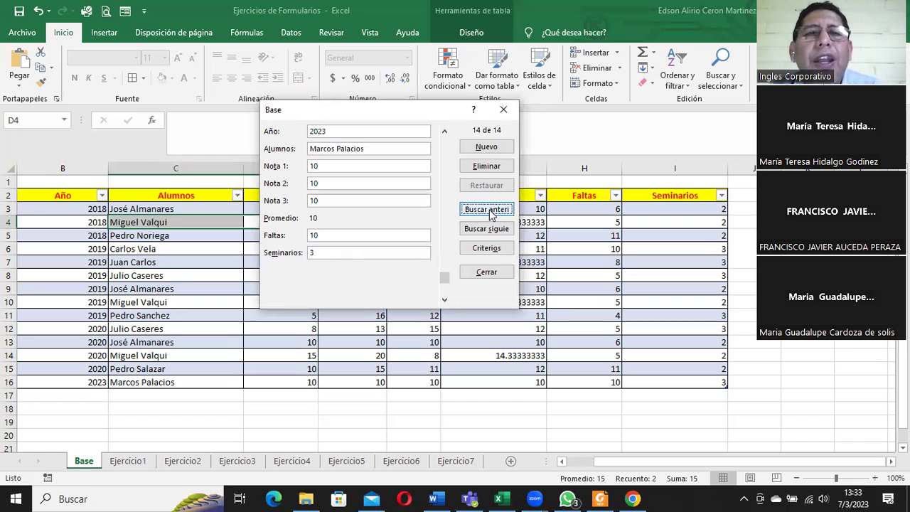
left_click(489, 212)
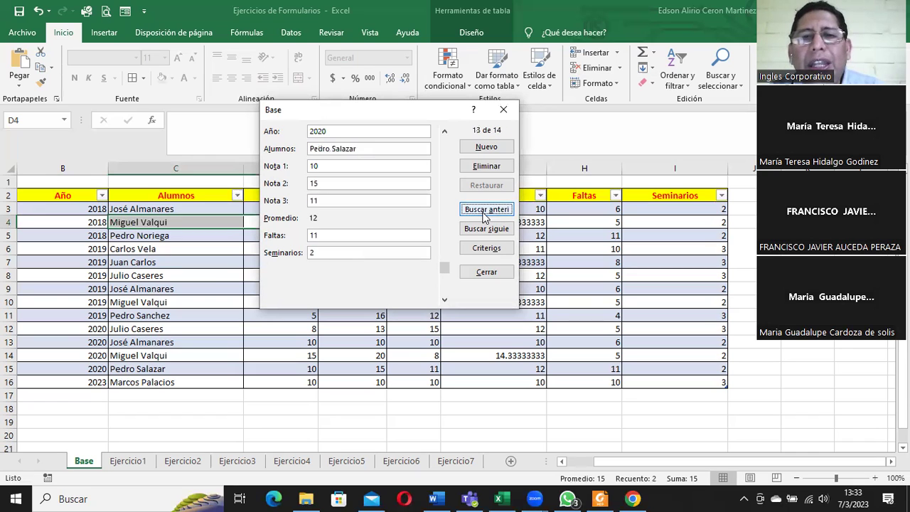
left_click(483, 213)
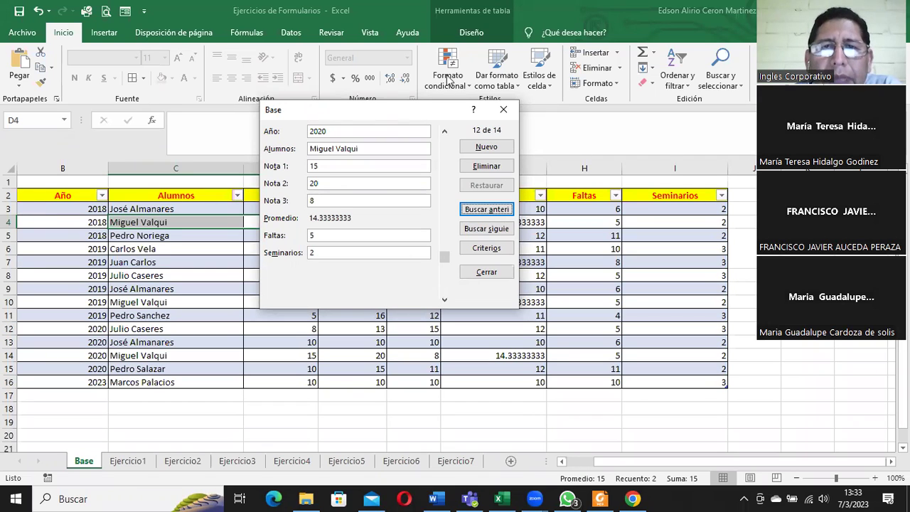
left_click(458, 32)
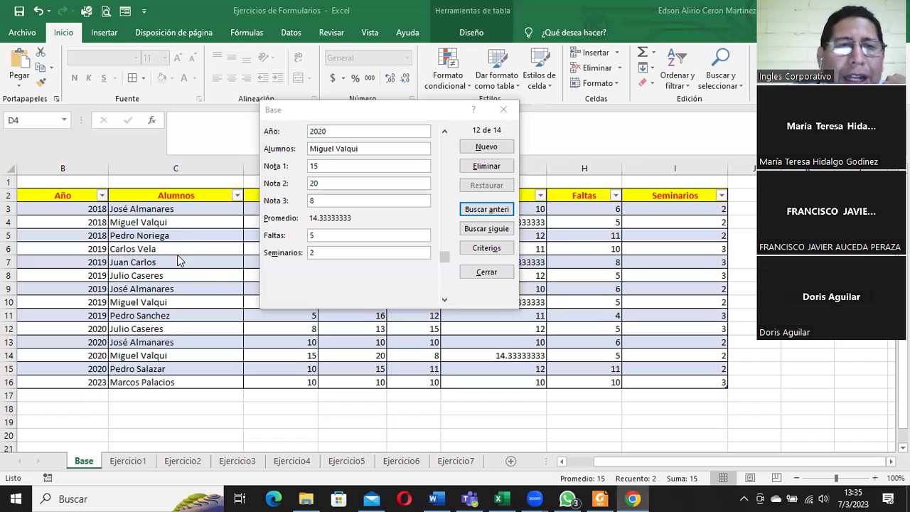
Step: Close the Base data form to return to the 14-record table
left_click(486, 272)
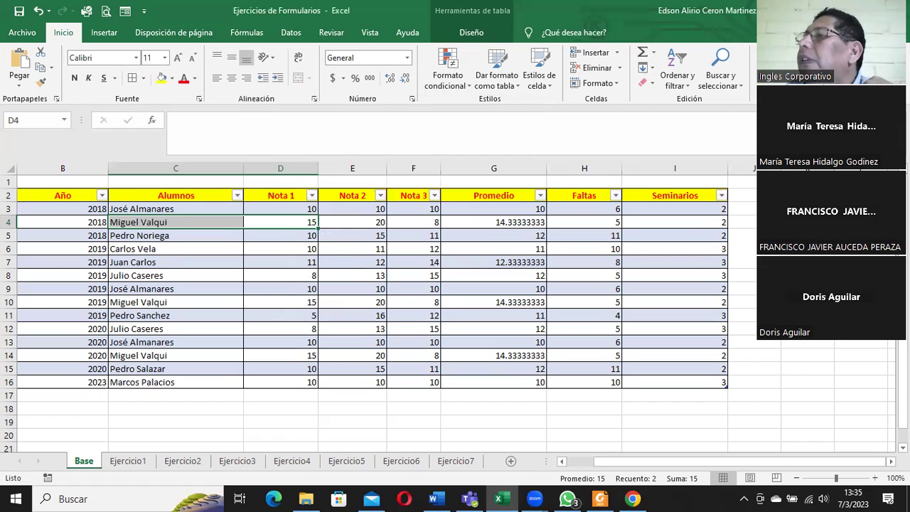
Step: Switch to the Ejercicio1 sheet with the Nombre, Apellido, Dirección and Teléfono headers
key("alt+Tab")
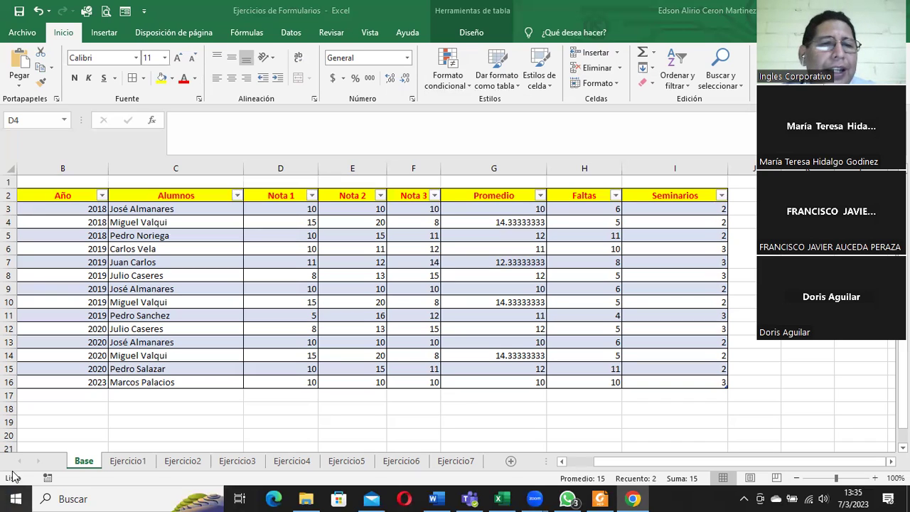
left_click(128, 463)
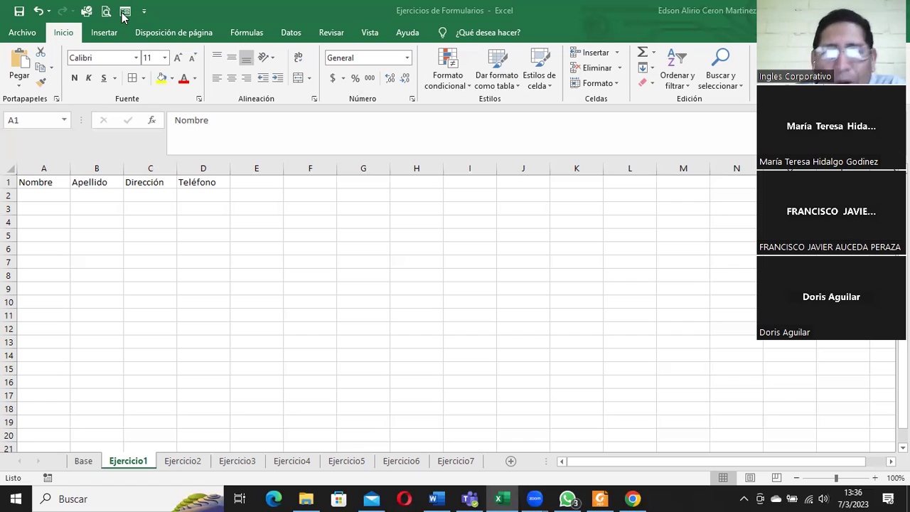
Step: Select A1:D2, covering the four headers and the empty row below them
left_click(43, 182)
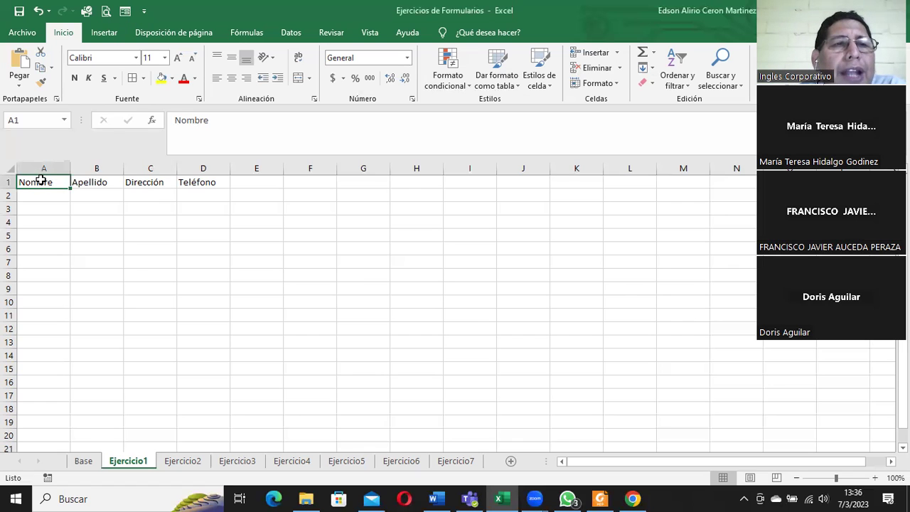
mouse_move(76, 179)
left_mouse_down()
mouse_move(190, 190)
mouse_move(190, 182)
left_mouse_up()
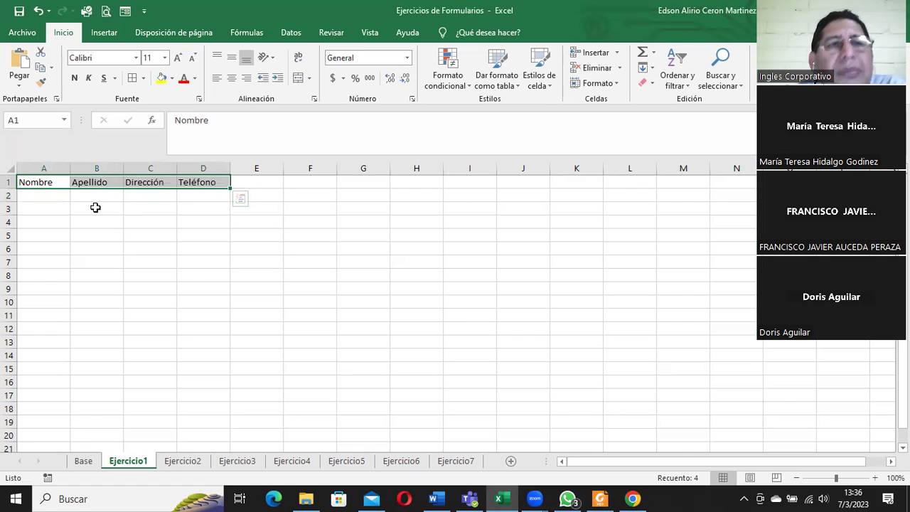
left_click_drag(53, 183, 206, 191)
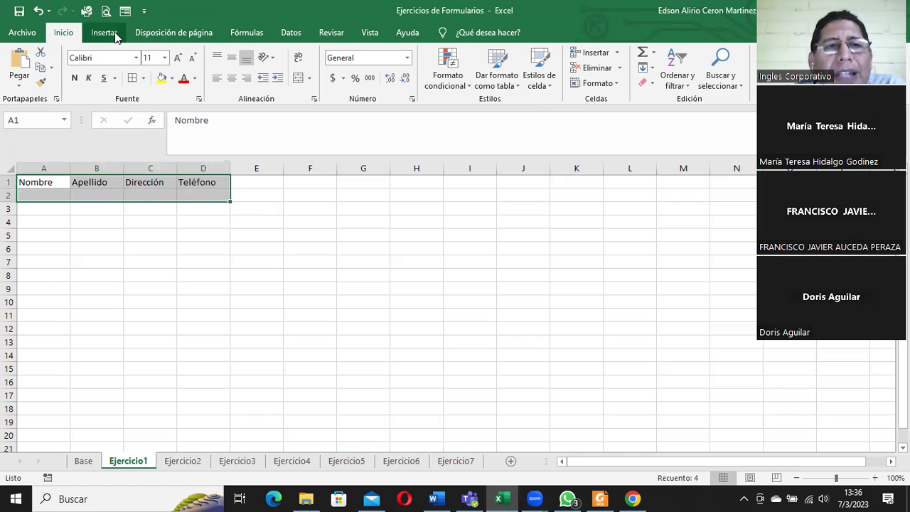
Step: Format A1:D2 as a table (Tabla2) with the first row used as headers
left_click(116, 37)
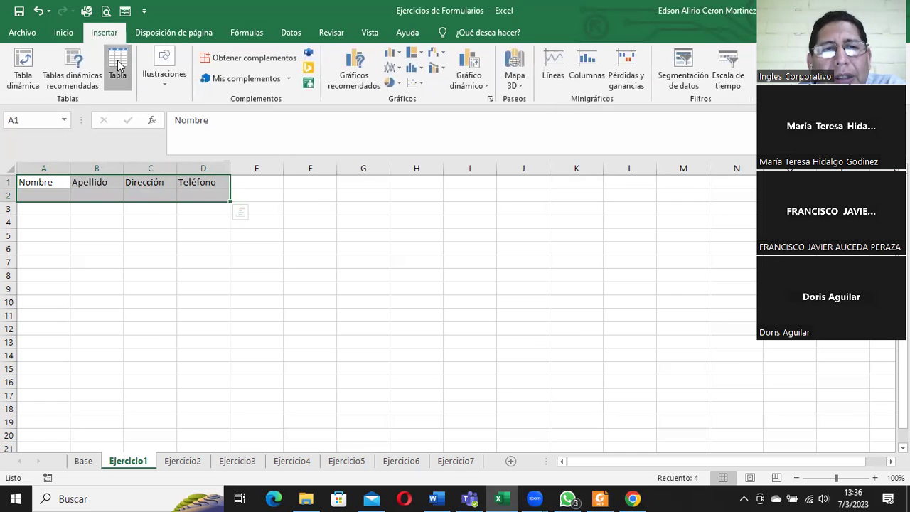
left_click(118, 66)
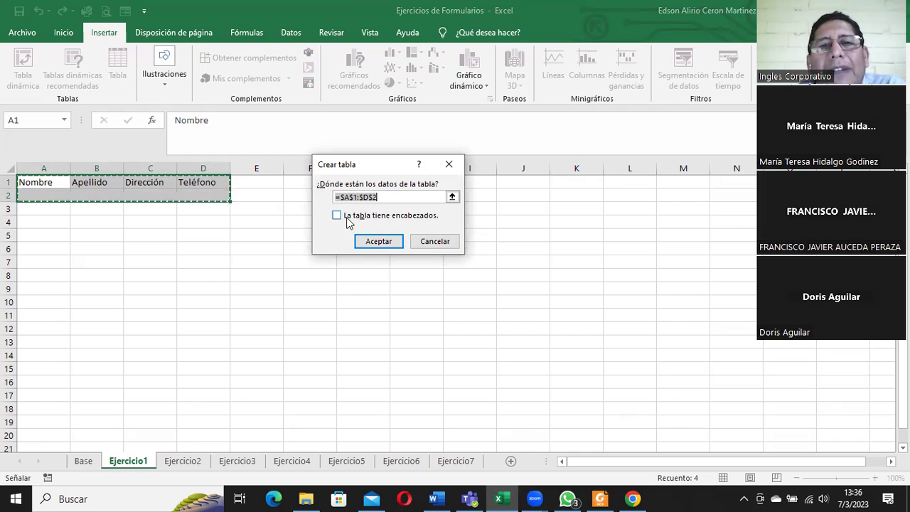
key("Tab")
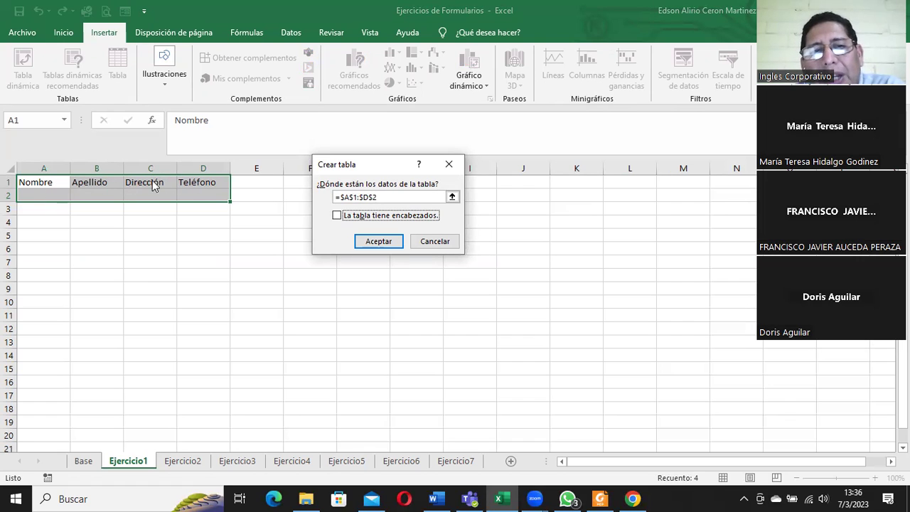
left_click(336, 215)
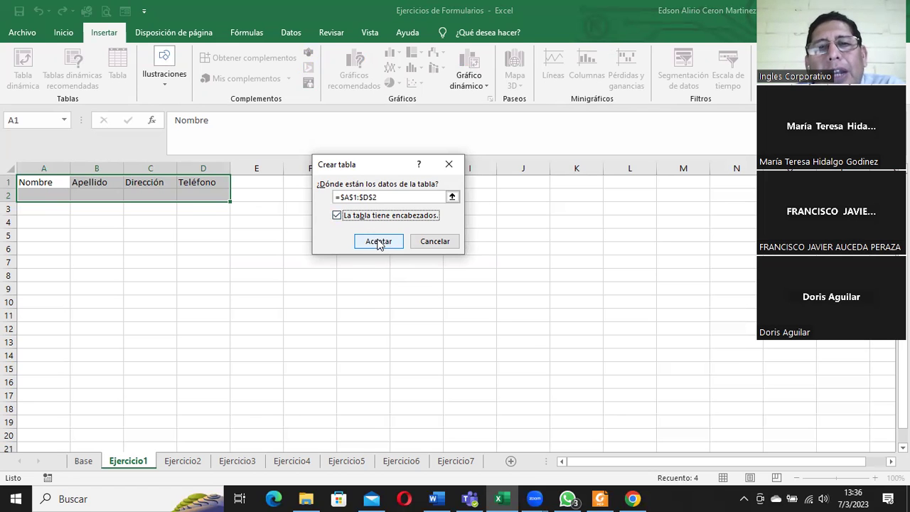
left_click(378, 242)
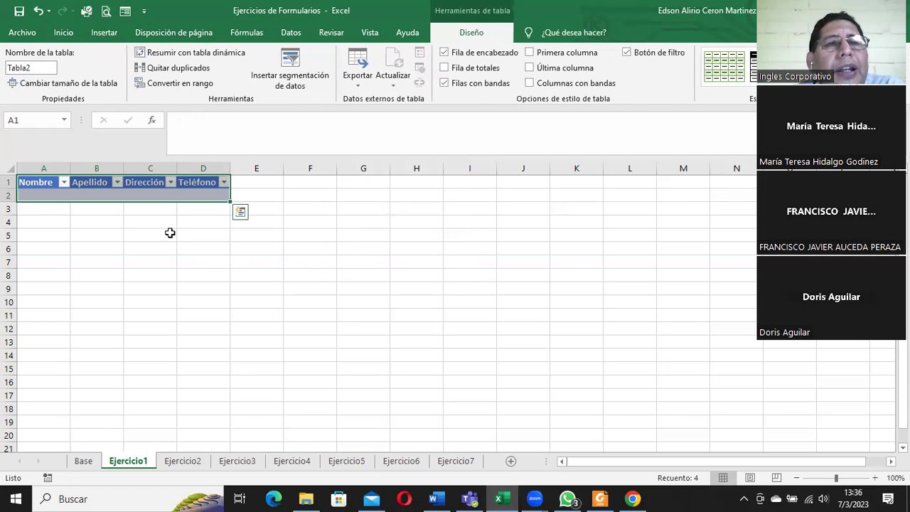
left_click(153, 247)
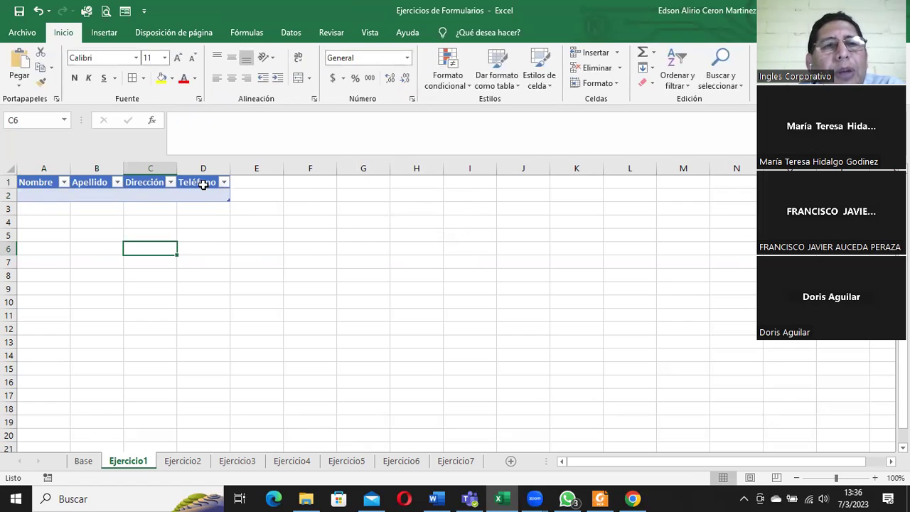
left_click(41, 182)
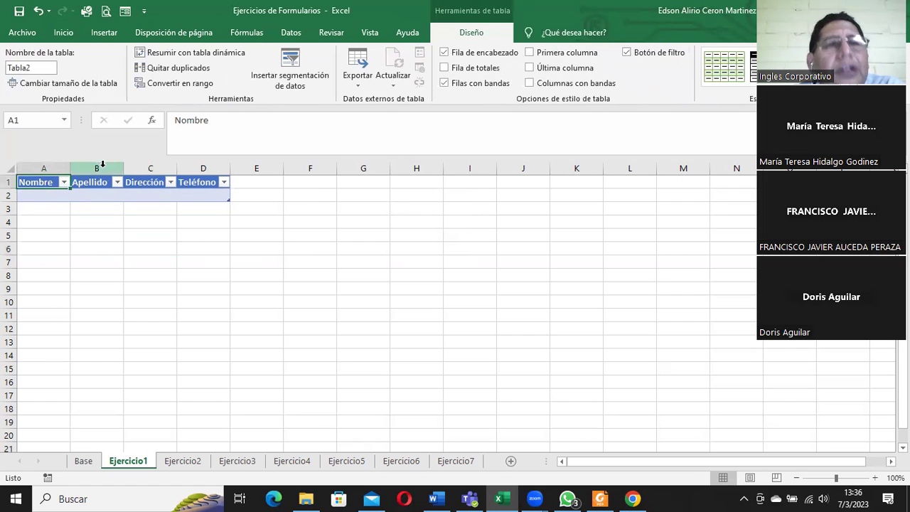
Step: From A2, open the data form and add the first person's name, surname, address and phone number
left_click(53, 197)
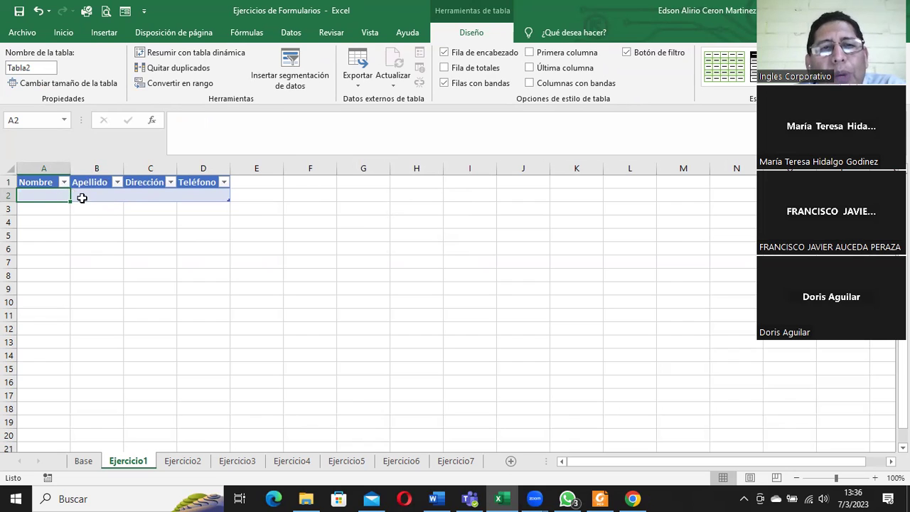
left_click(125, 14)
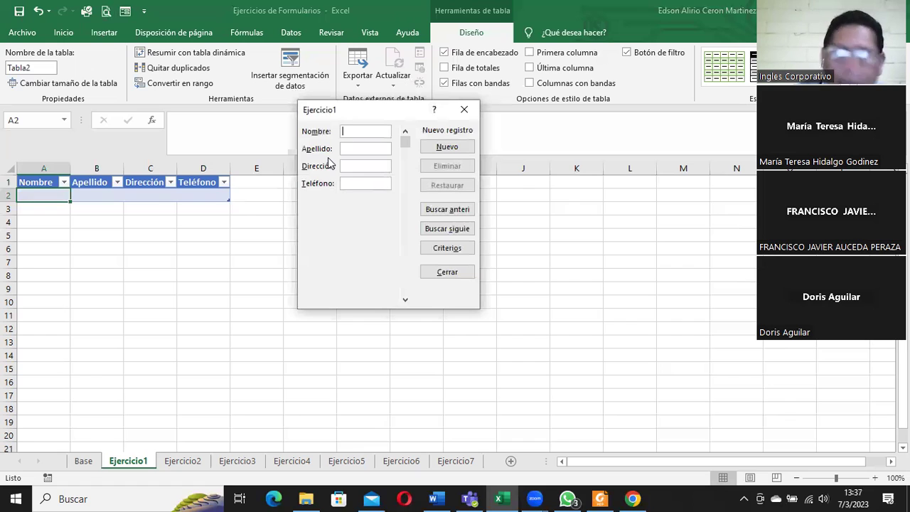
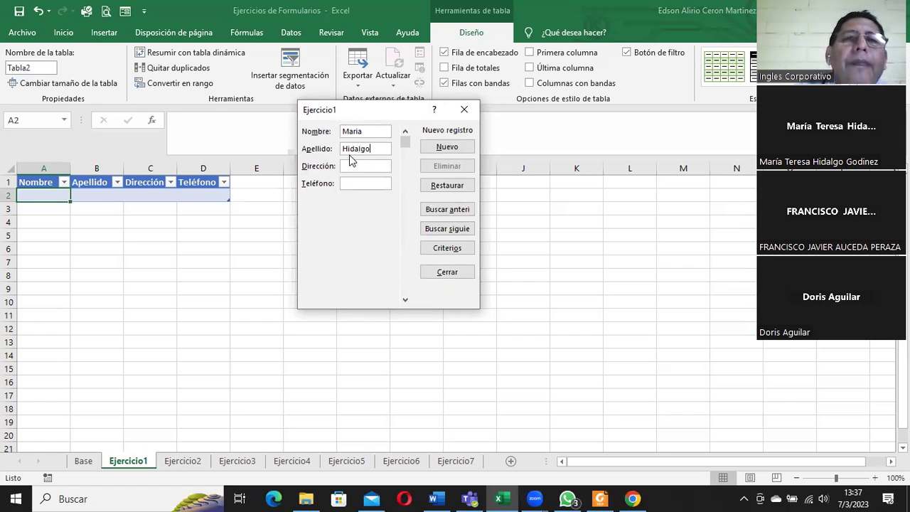
left_click(348, 165)
type("San SAlvador")
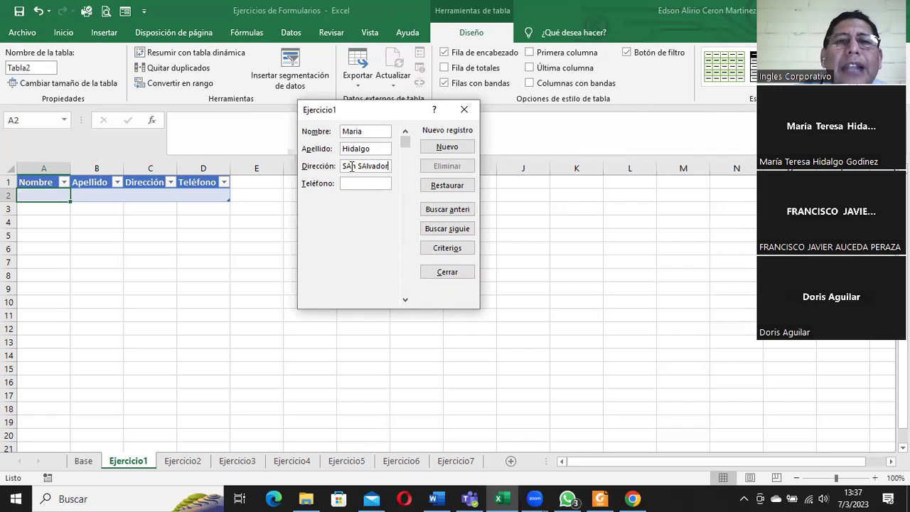
type("222222")
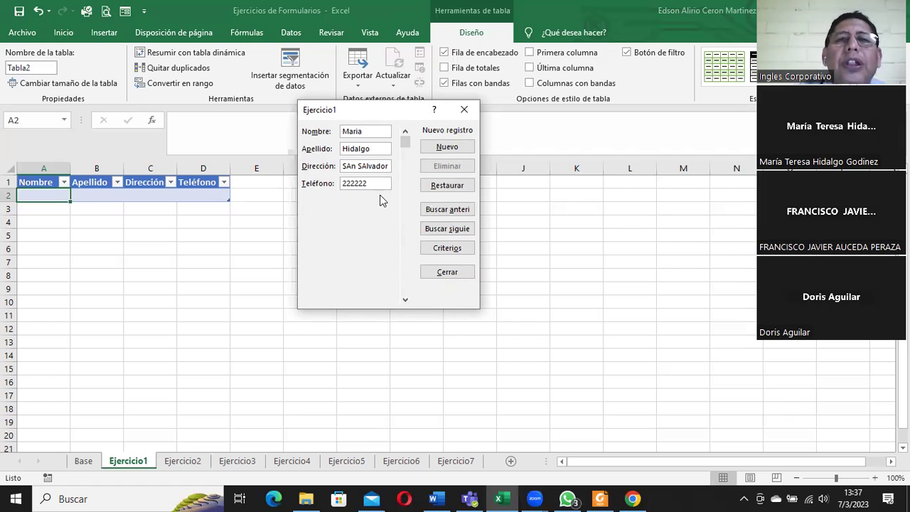
left_click(436, 147)
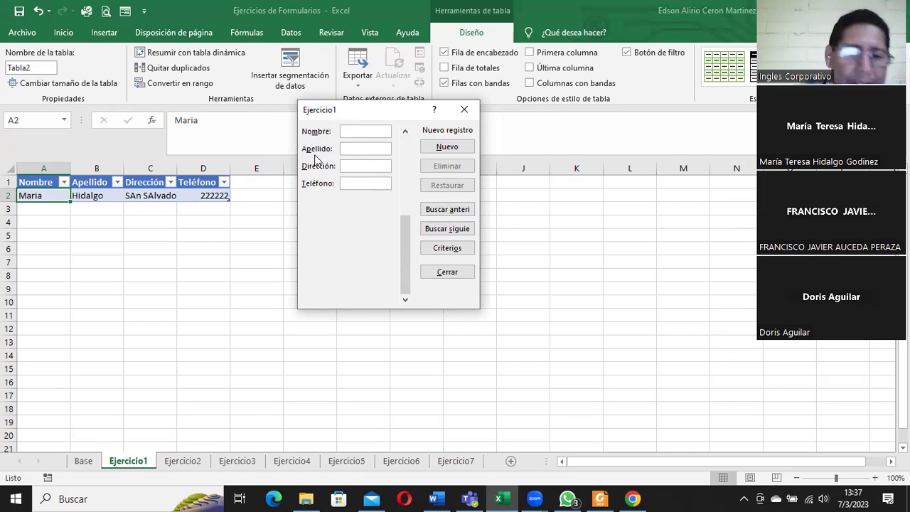
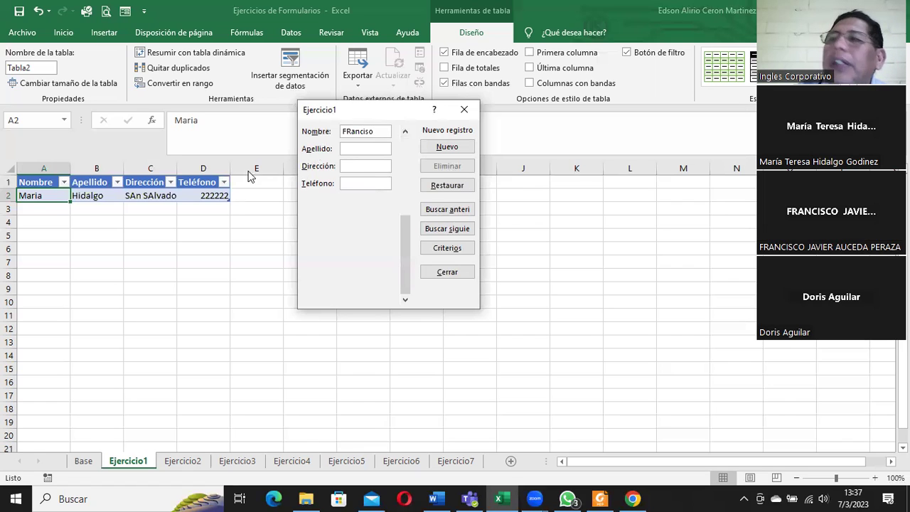
Step: Enter the second person's name, surname, address and phone in the form and add it
left_click(354, 148)
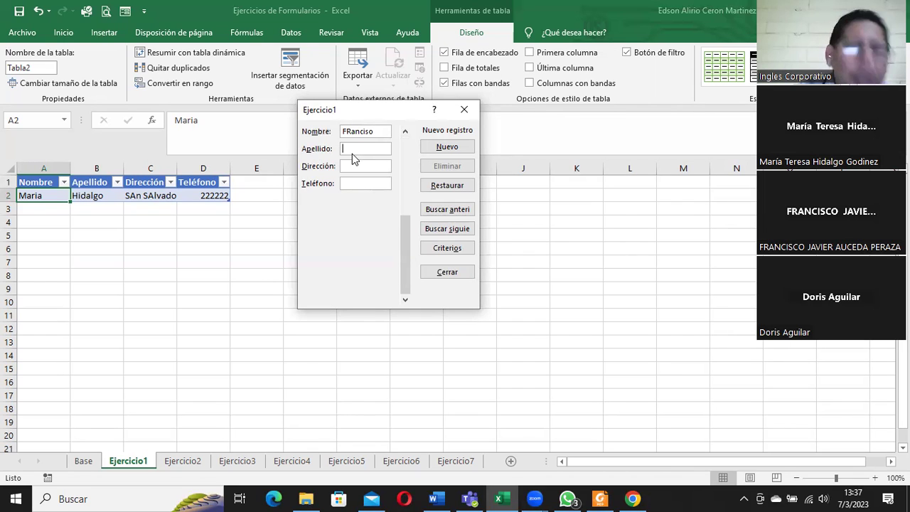
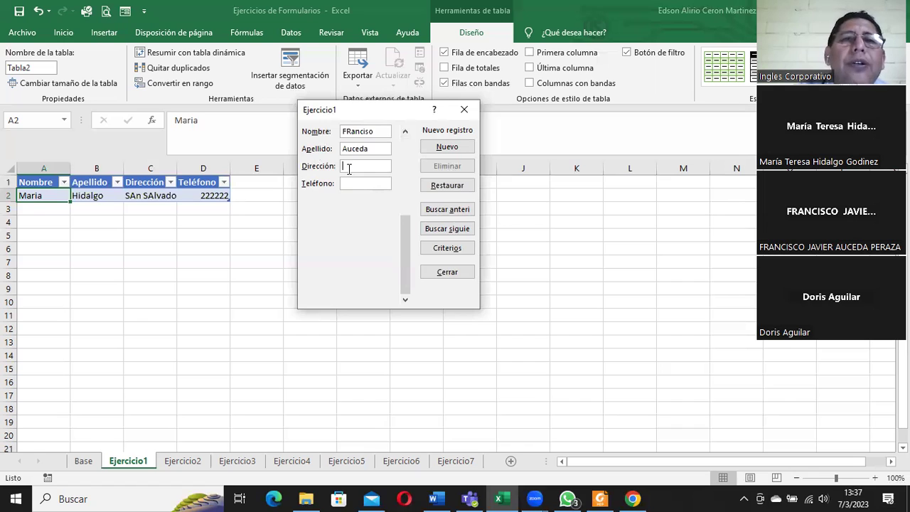
type("San Sa")
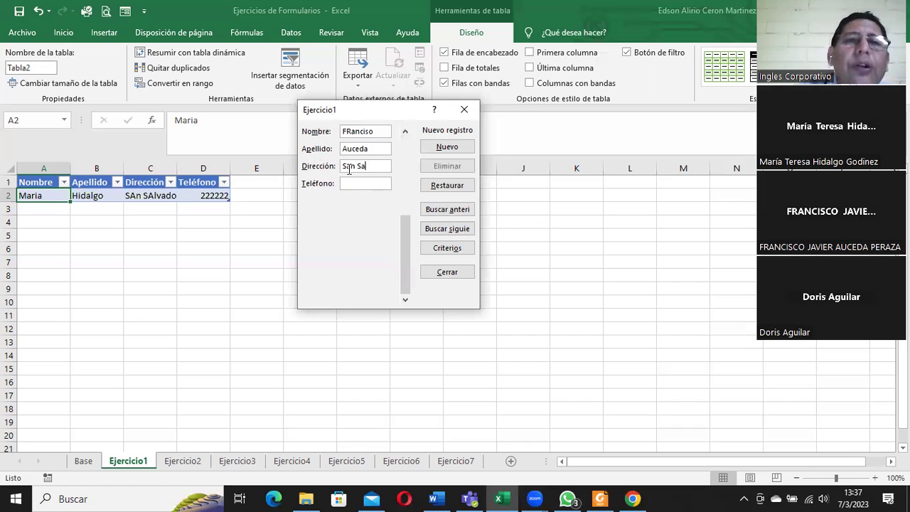
type("lvador")
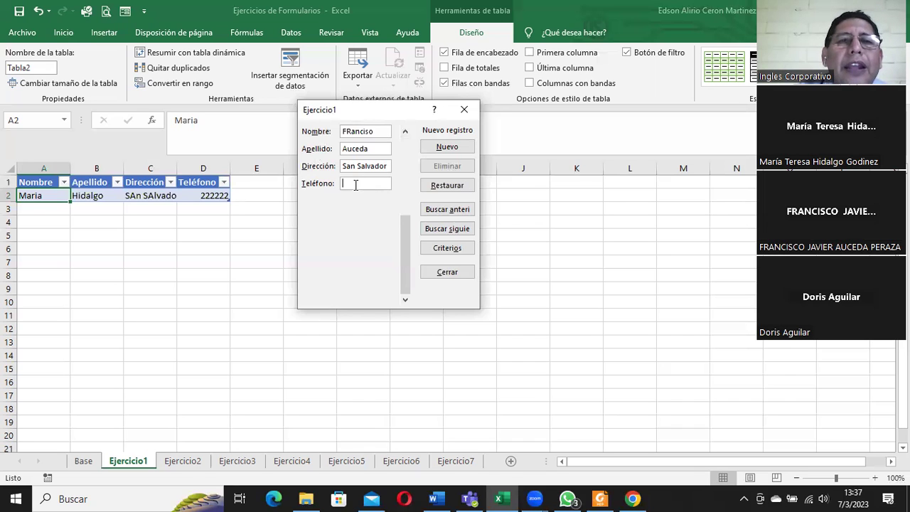
type("2222222")
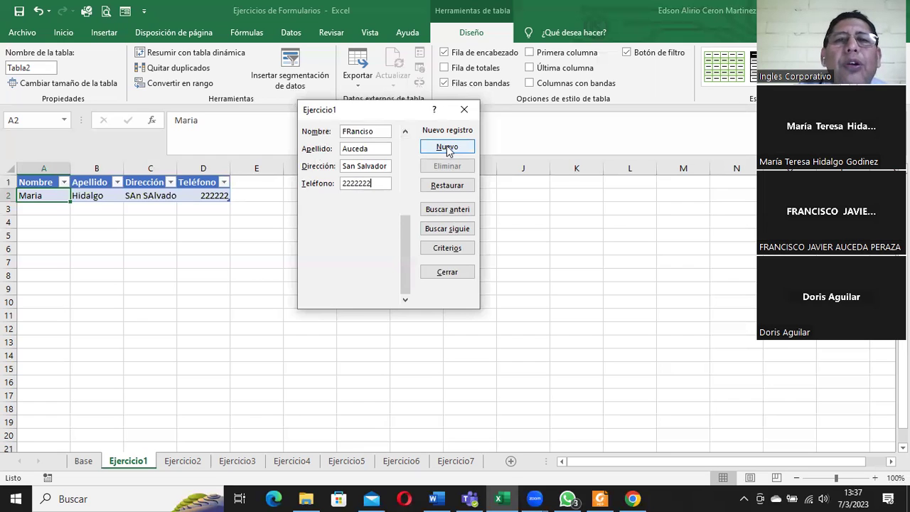
left_click(430, 147)
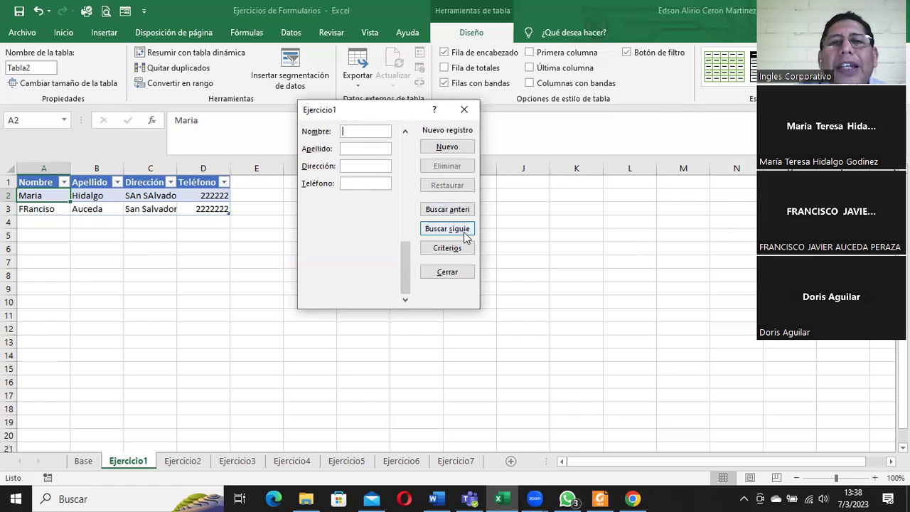
Step: Move to record 2, try fixing the Nombre field, then discard the edits with Restaurar
left_click(454, 211)
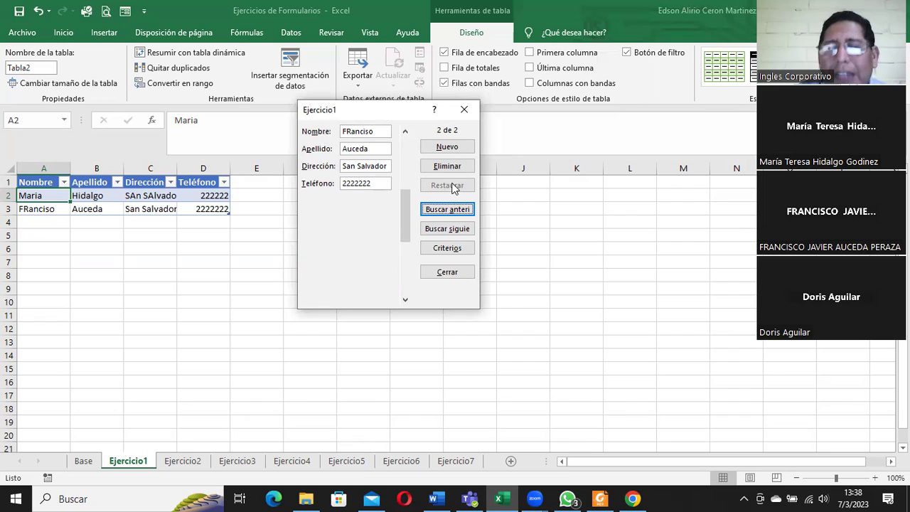
left_click(349, 132)
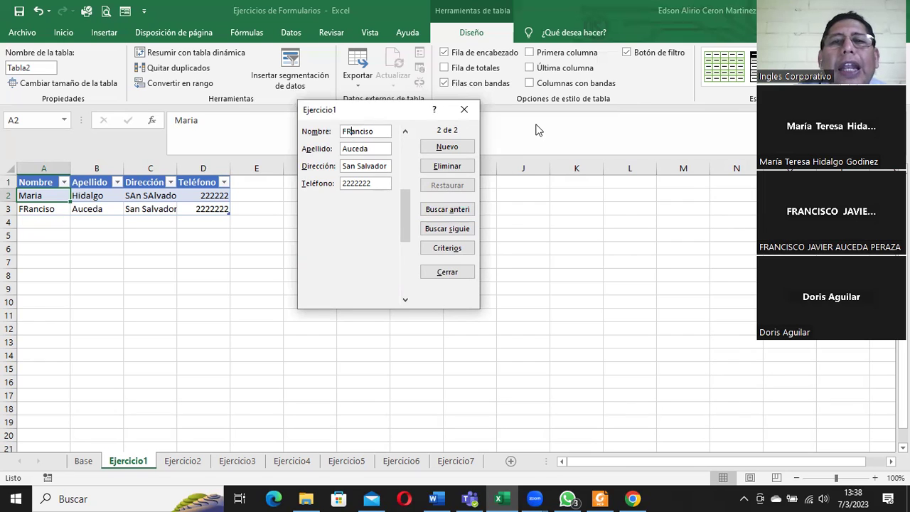
key("BackSpace")
type("r")
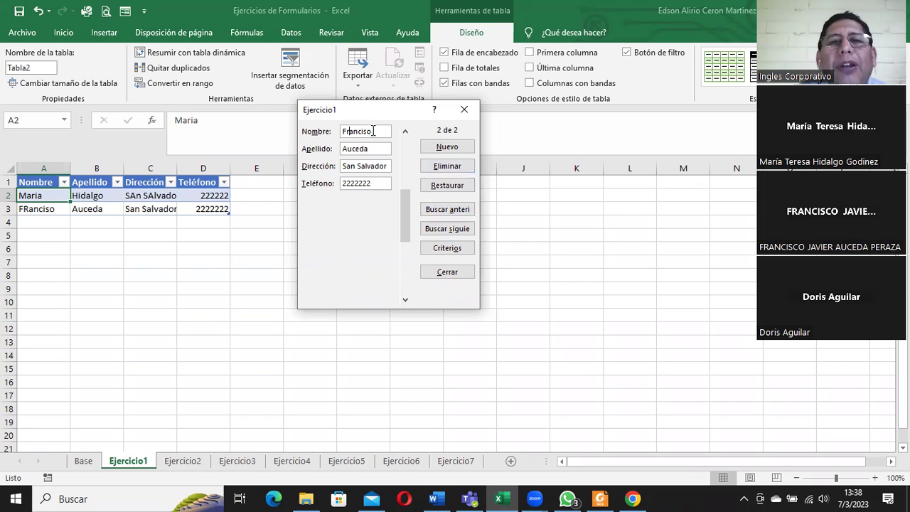
key("BackSpace")
key("BackSpace")
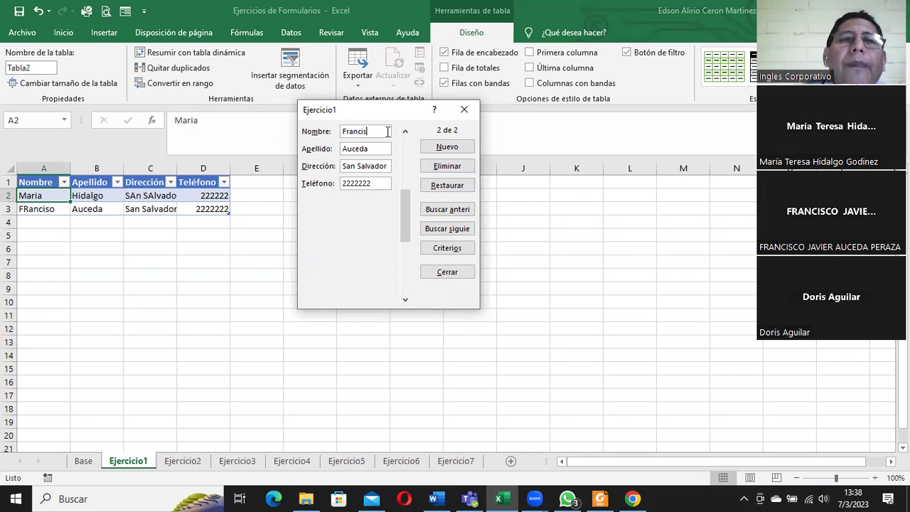
type("co")
left_click(447, 186)
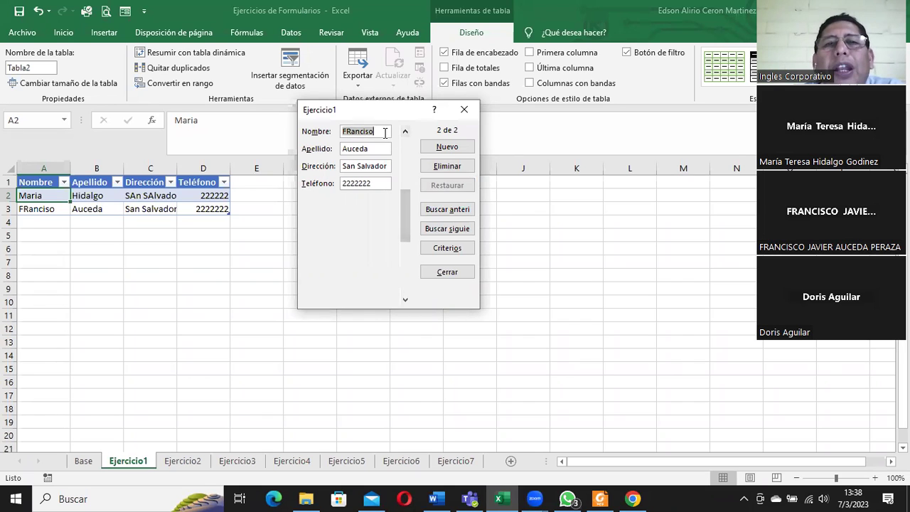
Step: Re-edit the Nombre ending to 'co' and go back to record 1 of 2
left_click(348, 132)
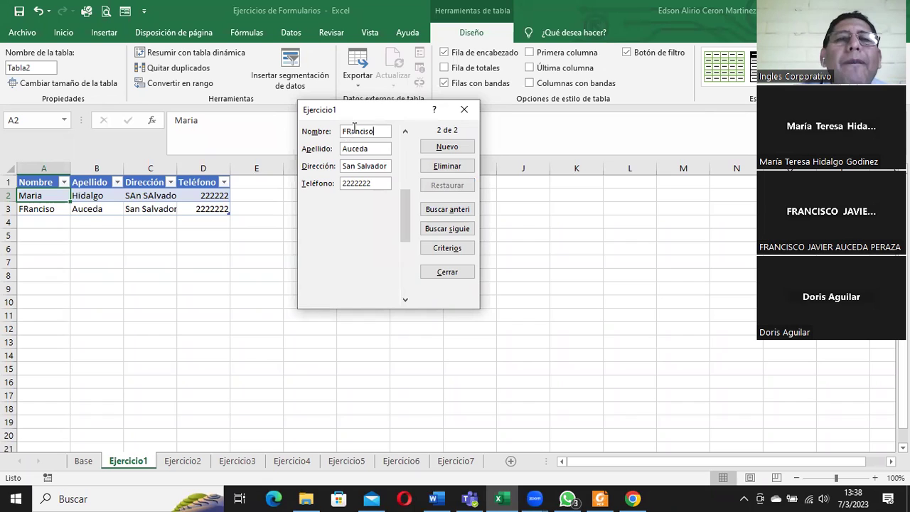
key("BackSpace")
type("r")
key("BackSpace")
type("co")
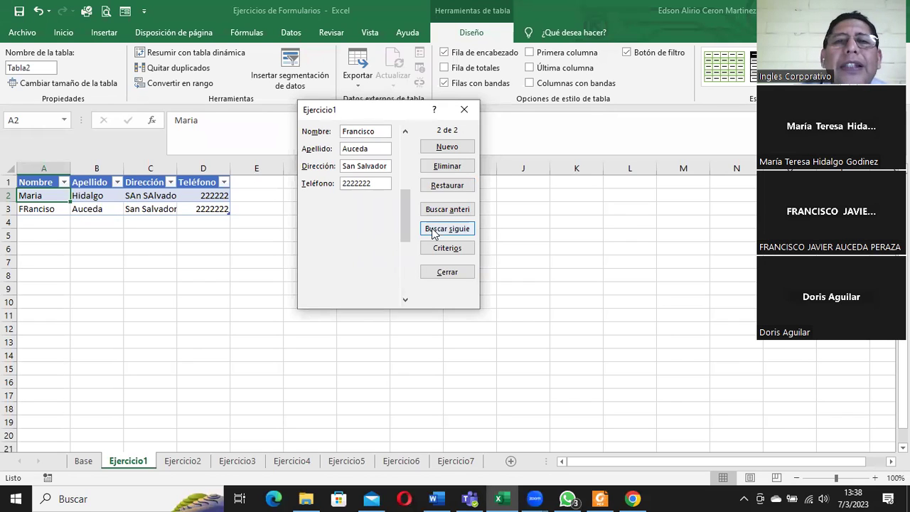
left_click(450, 211)
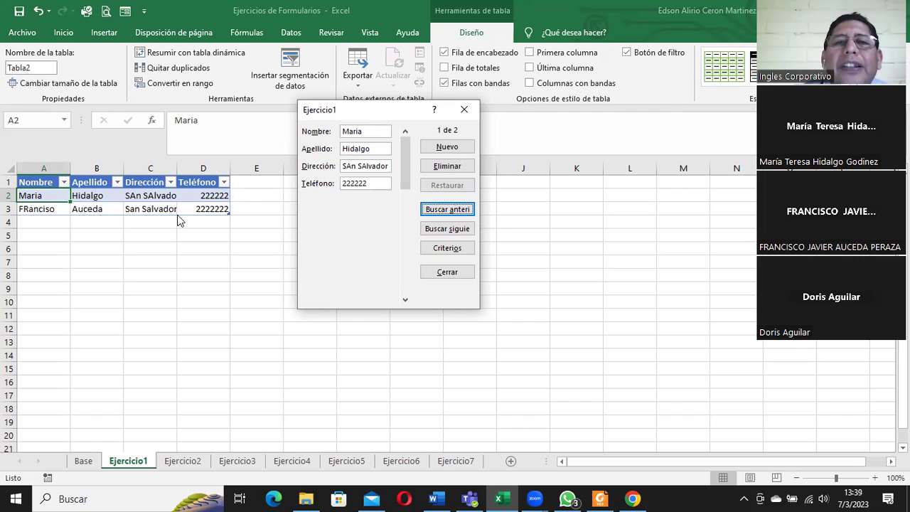
Step: Correct the stray capitals in the address field and save the record
left_click(362, 163)
key("BackSpace")
type("s")
key("BackSpace")
type("a")
left_click(363, 166)
key("BackSpace")
type("a")
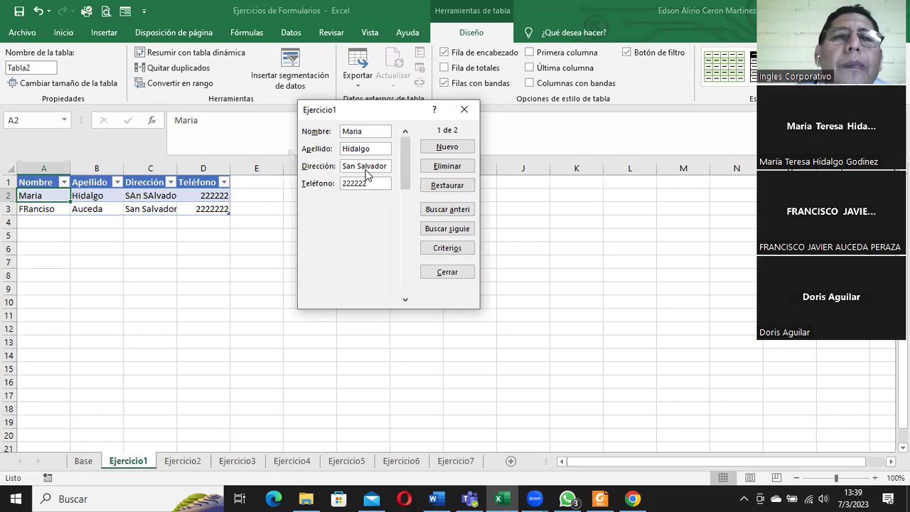
key("Return")
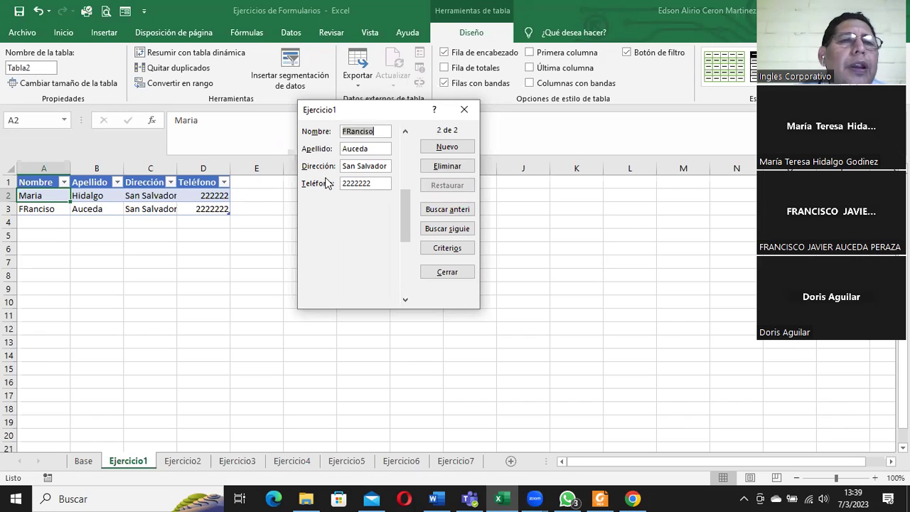
Step: Fix the stray capital in the Nombre field, save it, and close the data form
left_click(349, 132)
key("BackSpace")
type("r")
type("c")
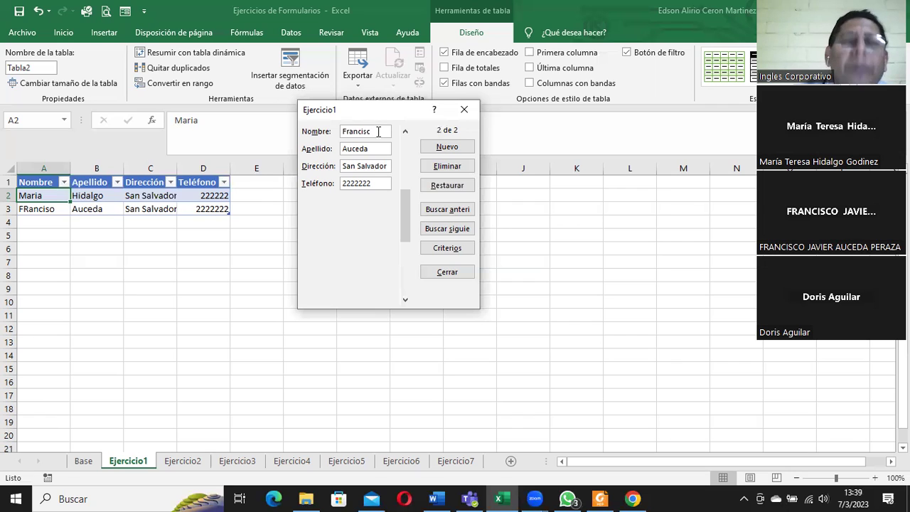
type("o")
key("Return")
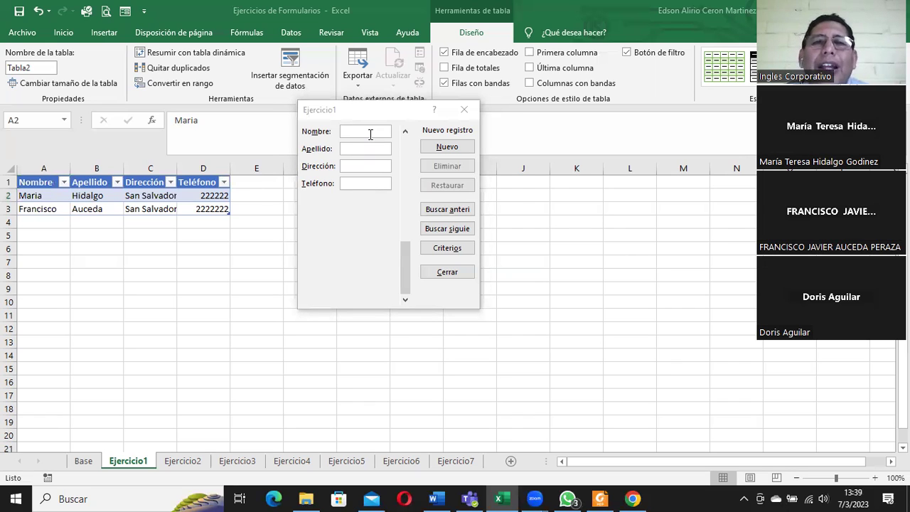
left_click(463, 110)
Step: Switch to the Ejercicio2 sheet, briefly check the browser, and return to Excel
left_click(187, 460)
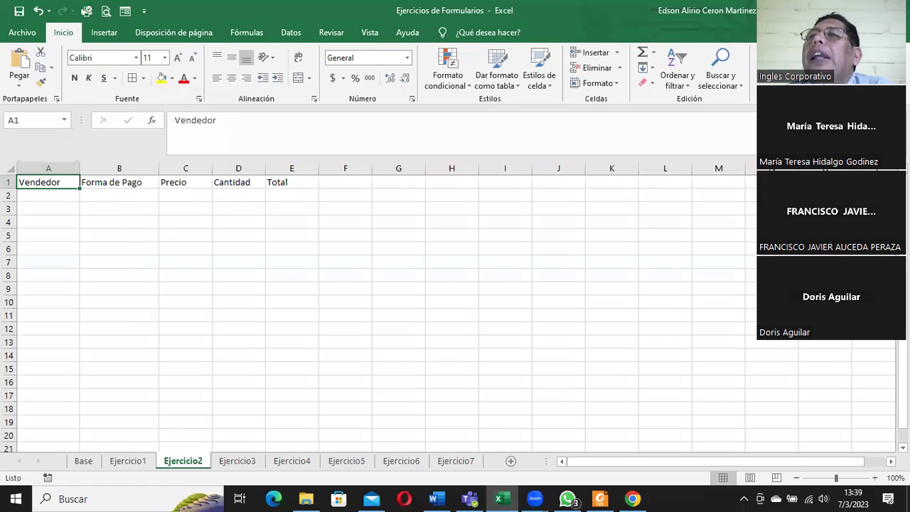
key("alt+Tab")
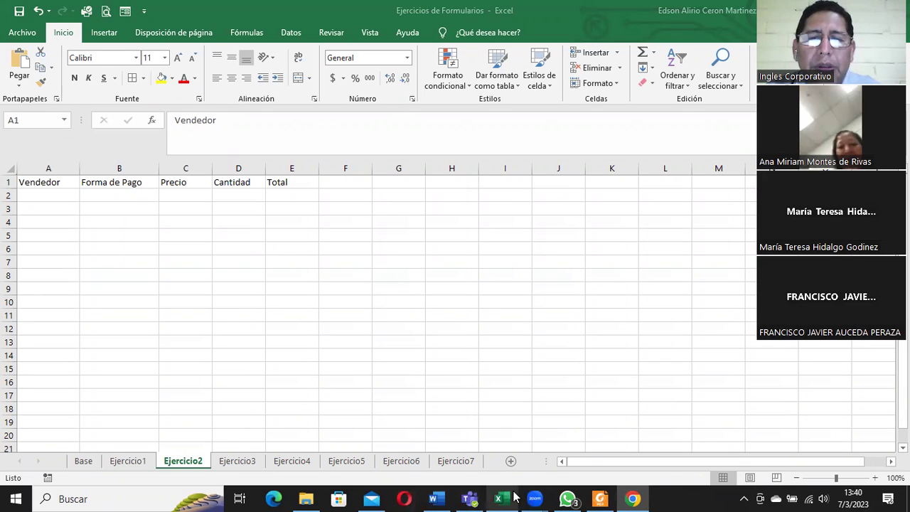
mouse_move(534, 498)
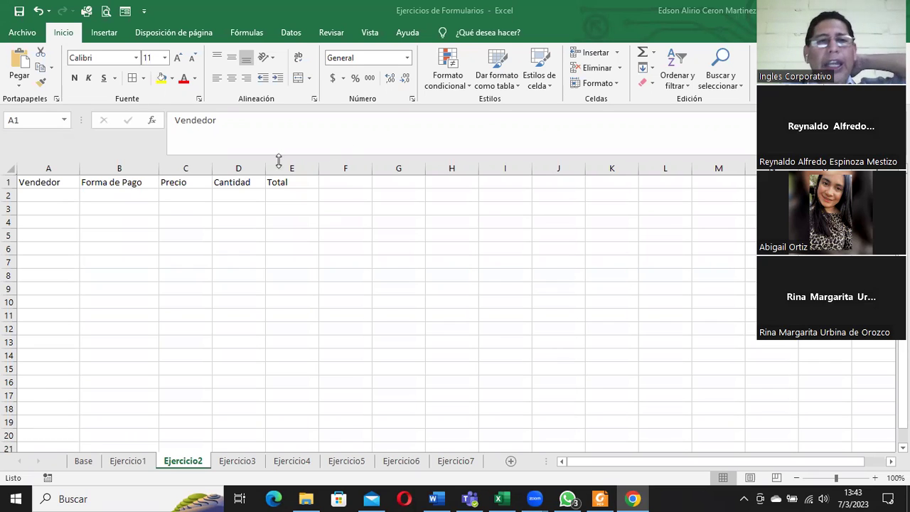
key("alt+Tab")
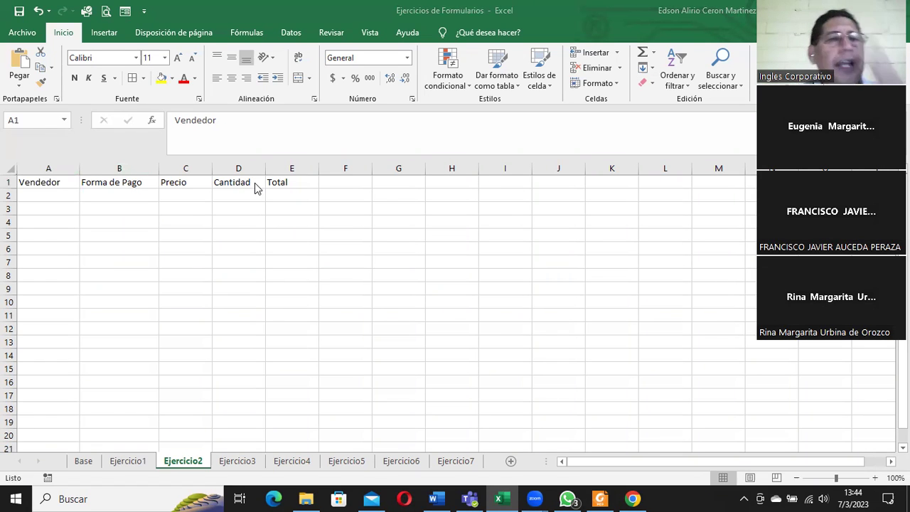
Step: Enter the seller's full name in A2 and AutoFit column A to fit it
left_click(51, 194)
left_click(51, 194)
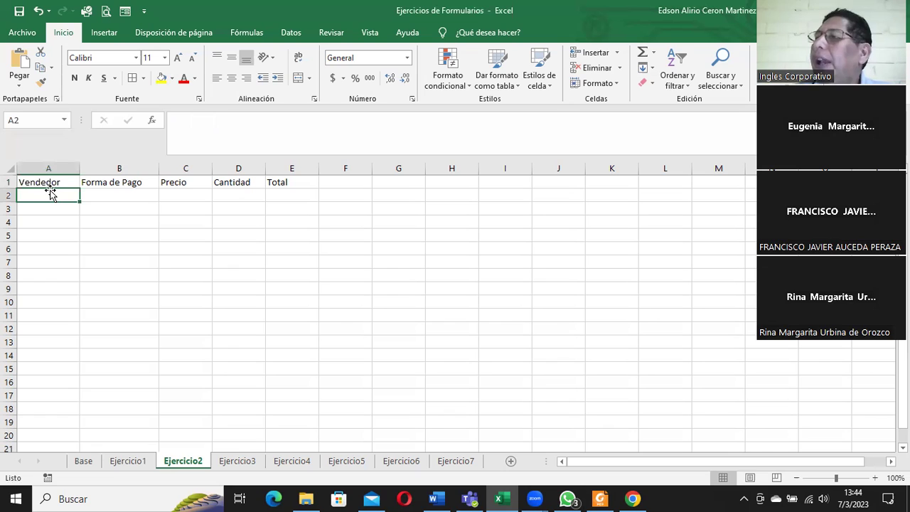
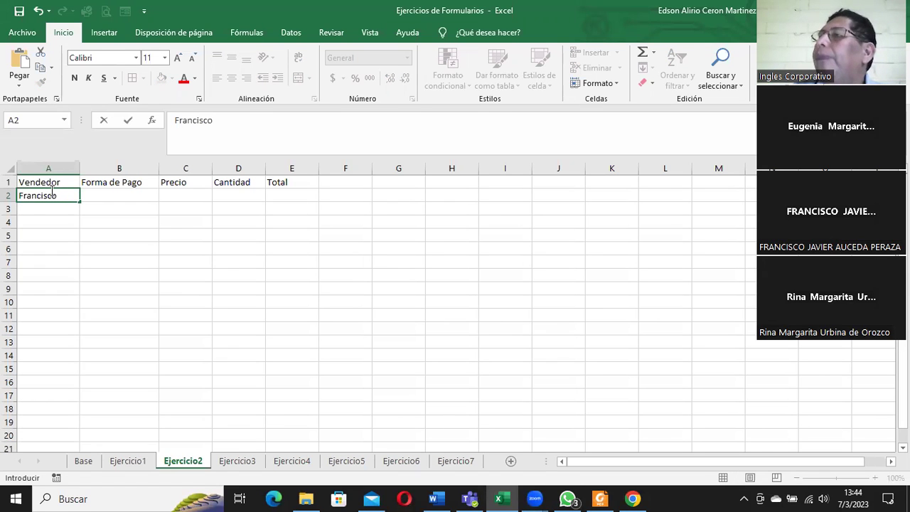
key("Tab")
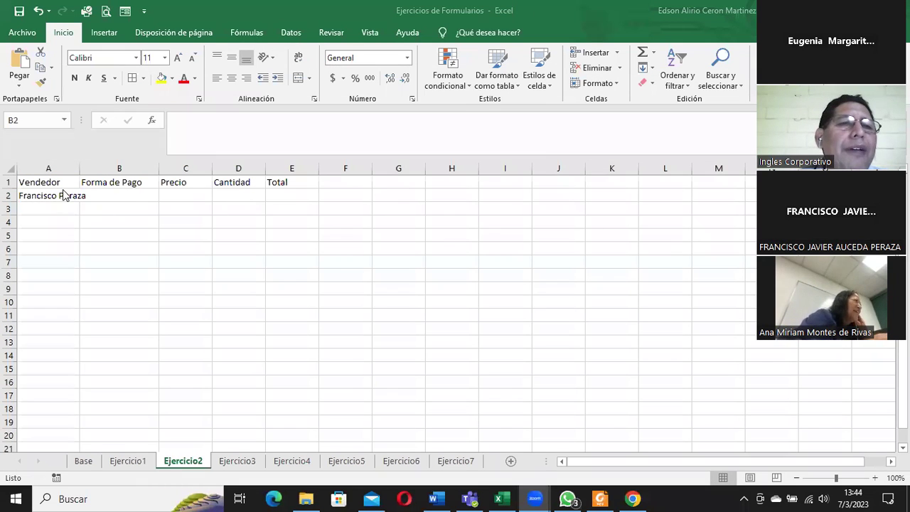
left_click(106, 192)
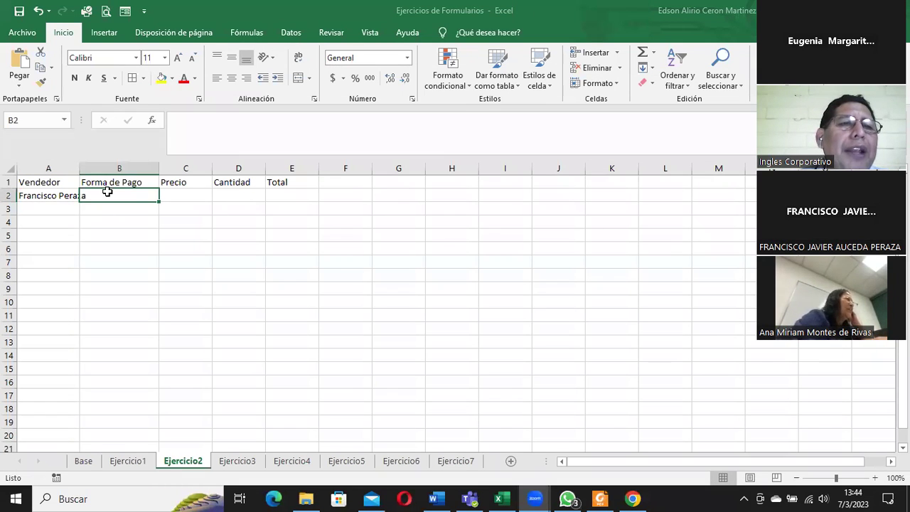
double_click(79, 169)
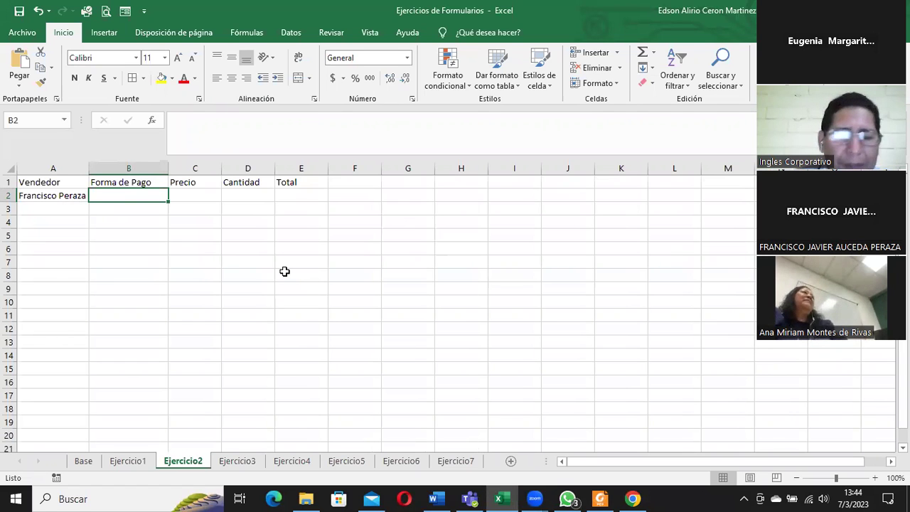
Step: Fill B2:D2 with Credito, Precio 10 and Cantidad 10
type("Credito")
key("Tab")
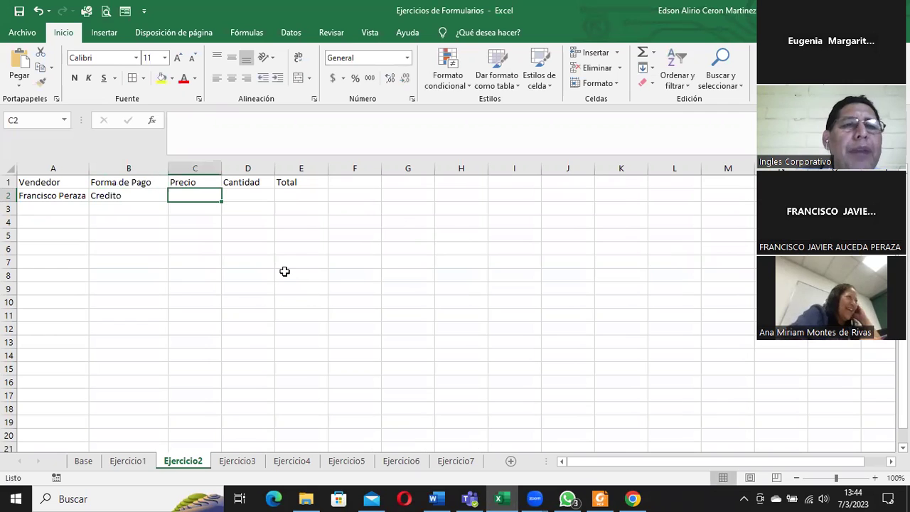
type("10")
key("Tab")
type("10")
key("Tab")
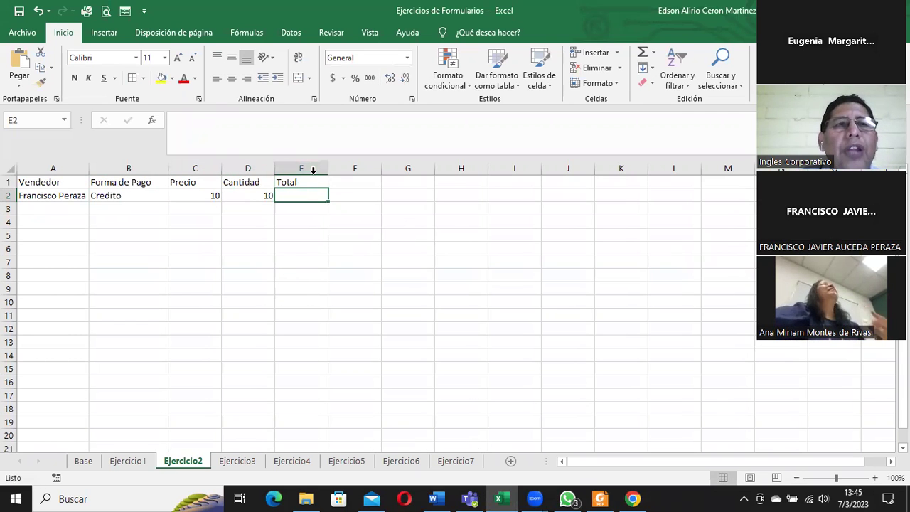
Step: Enter the formula =(C2*D2) in E2 so the Total shows 100
double_click(312, 192)
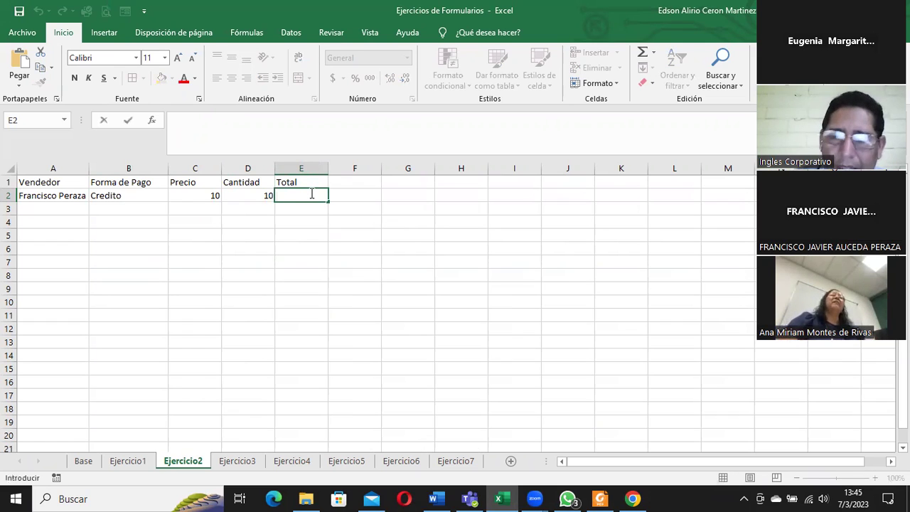
type("=(")
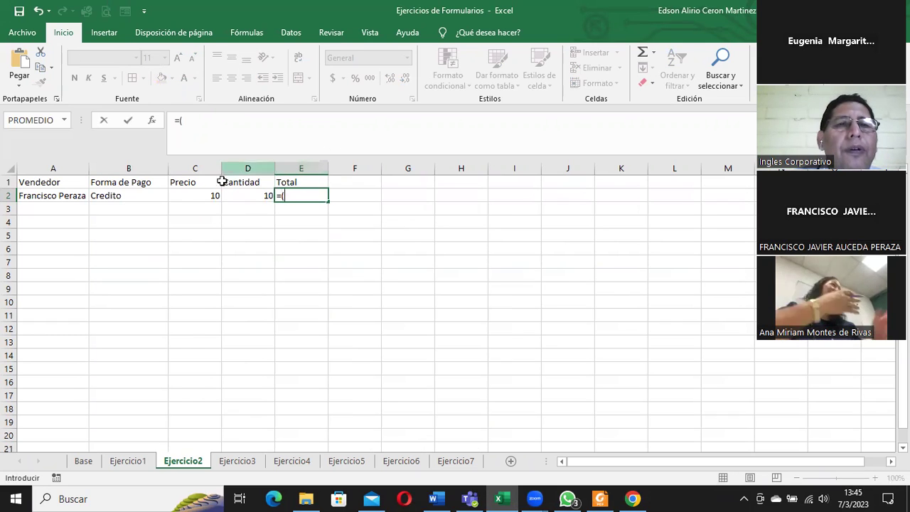
left_click(205, 194)
type("*")
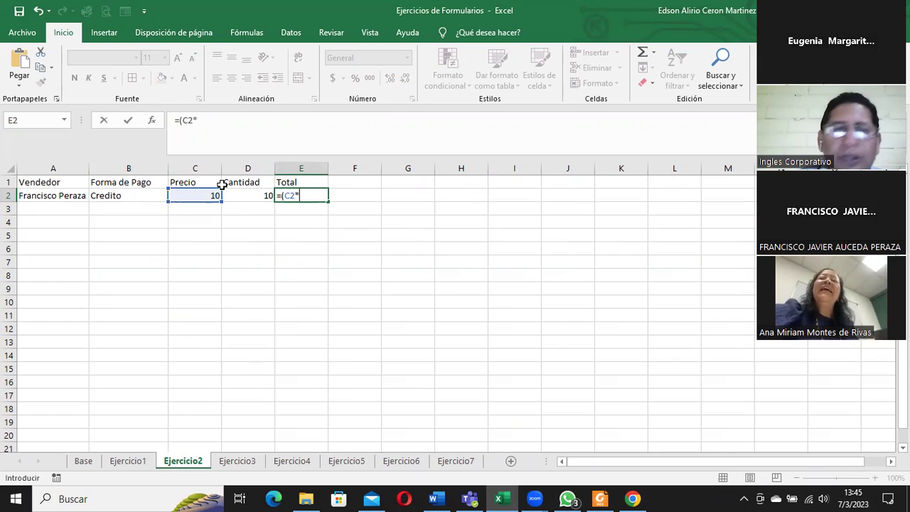
left_click(245, 194)
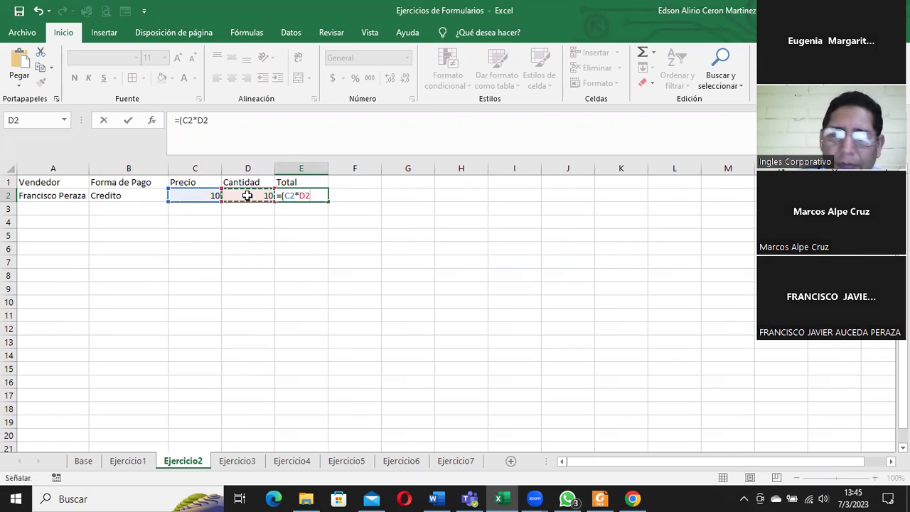
type(")")
key("Return")
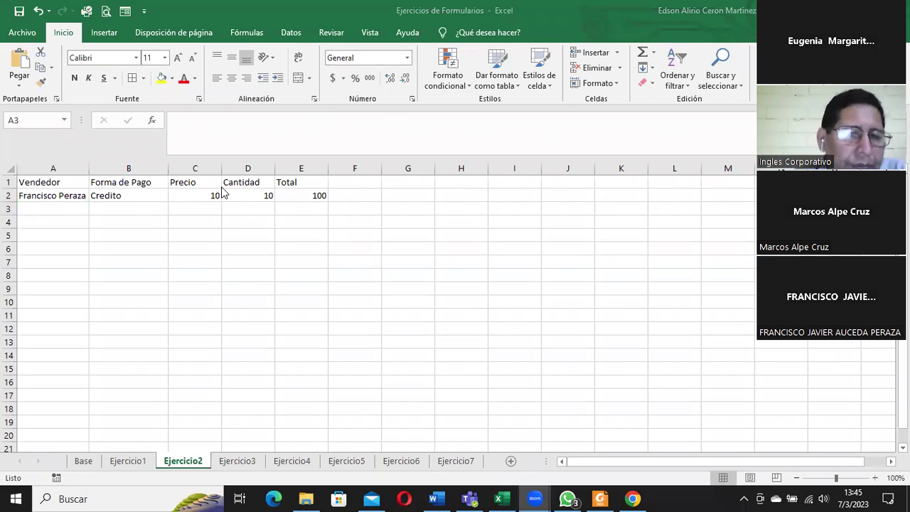
Step: Select A1:E2 and insert it as a table with headers, creating Tabla3
left_click(70, 184)
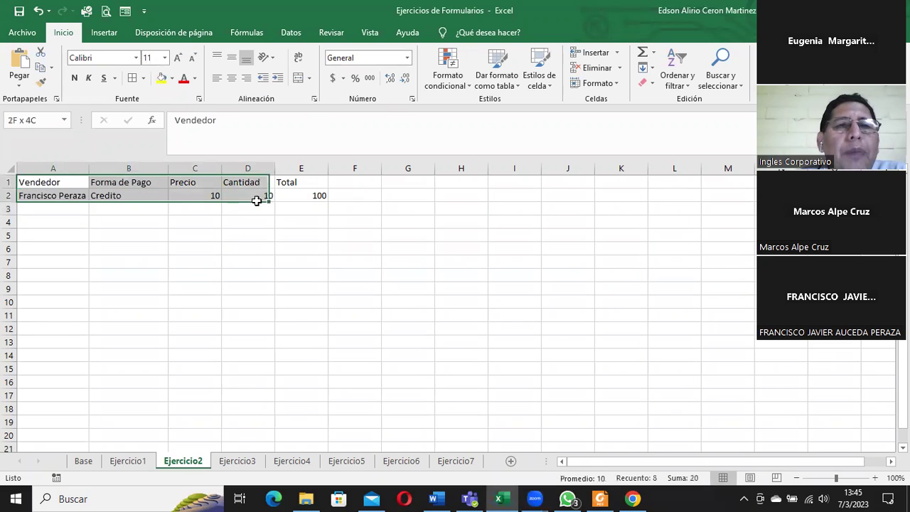
left_click_drag(70, 184, 297, 200)
left_click(298, 199)
left_click_drag(66, 180, 300, 195)
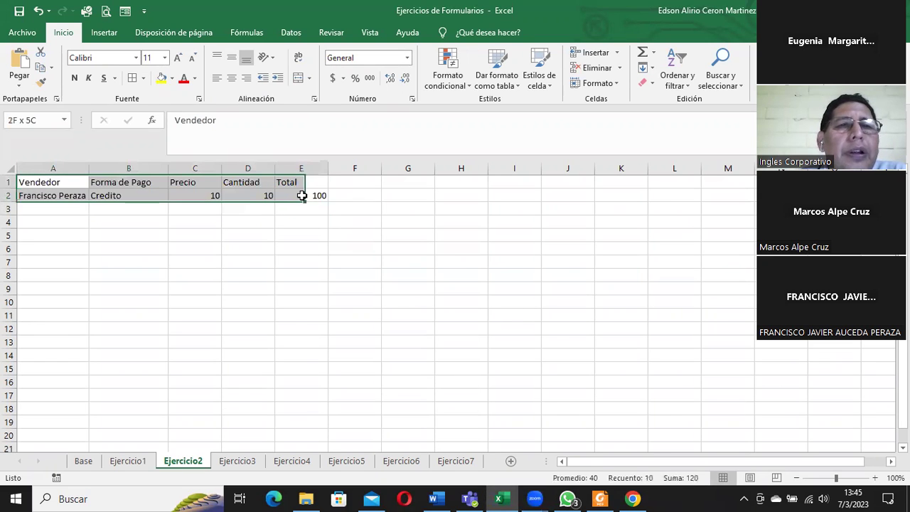
left_click(111, 35)
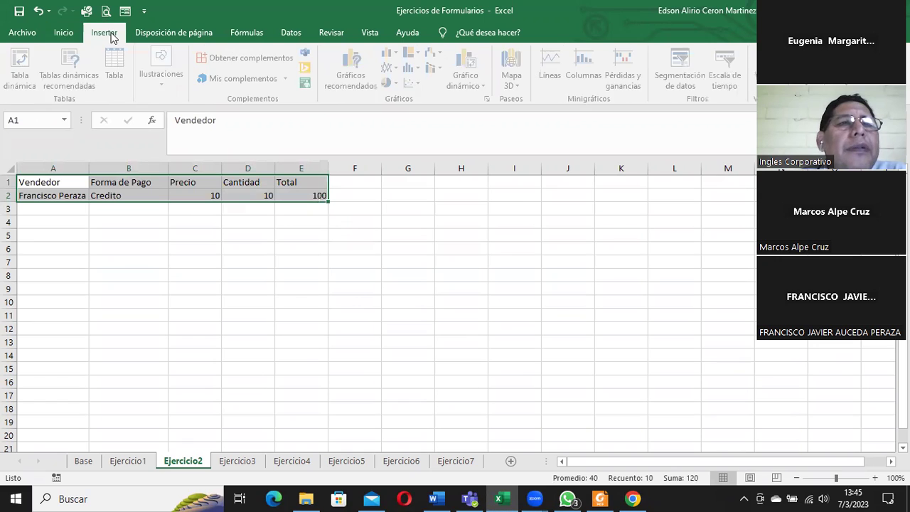
left_click(117, 68)
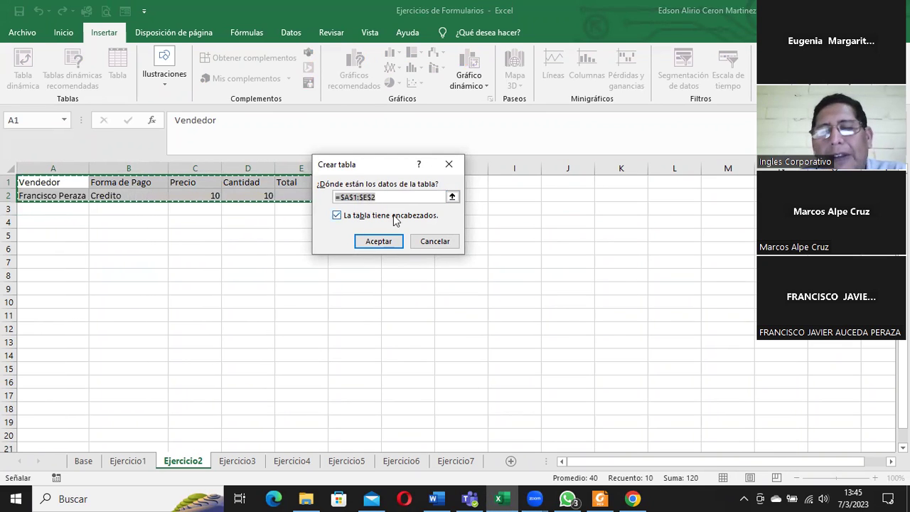
left_click(380, 242)
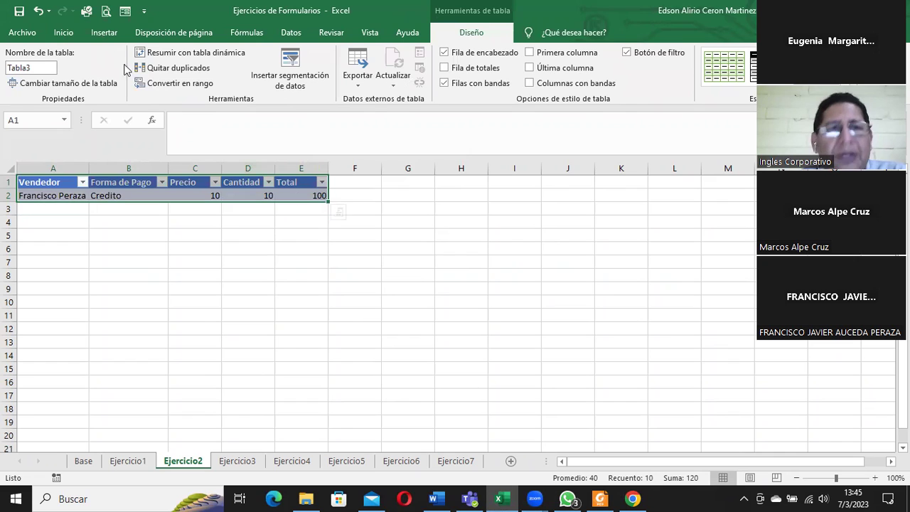
left_click(124, 12)
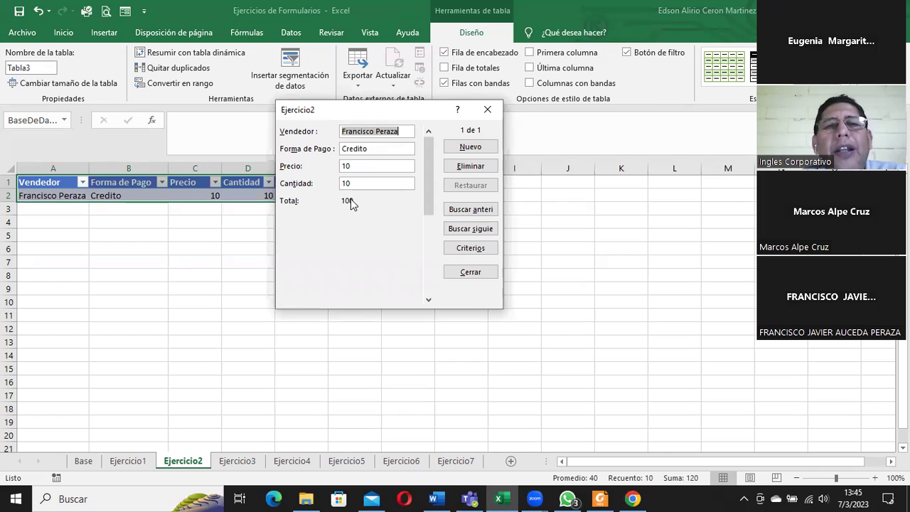
left_click(470, 147)
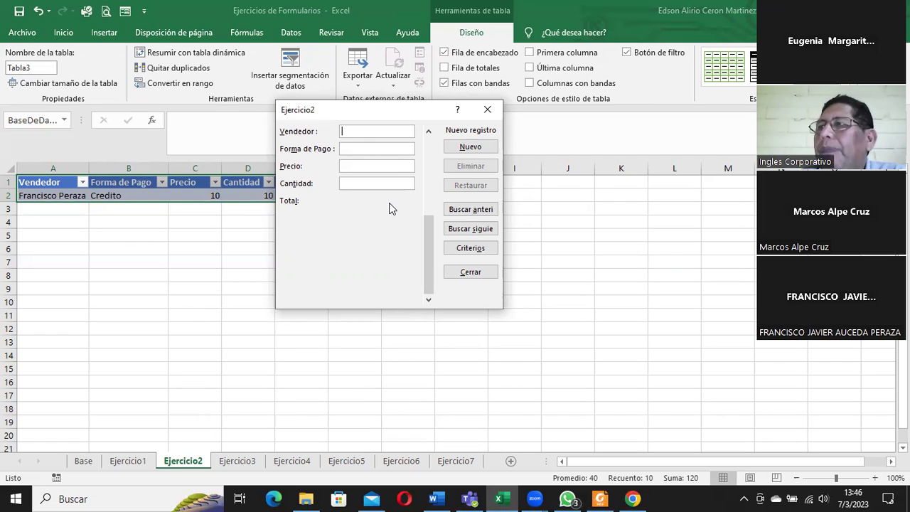
left_click(487, 109)
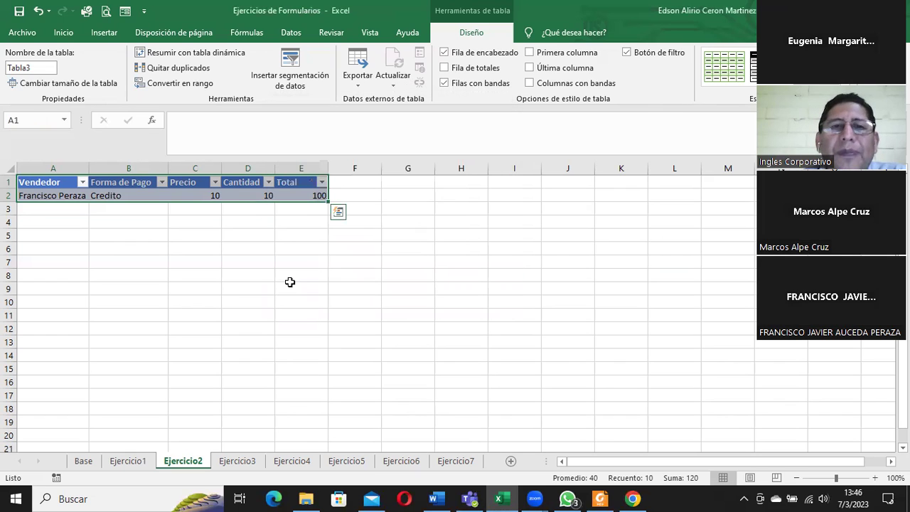
Step: Undo the Tabla3 conversion with Ctrl+Z and delete the contents of A2:E2
left_click(303, 198)
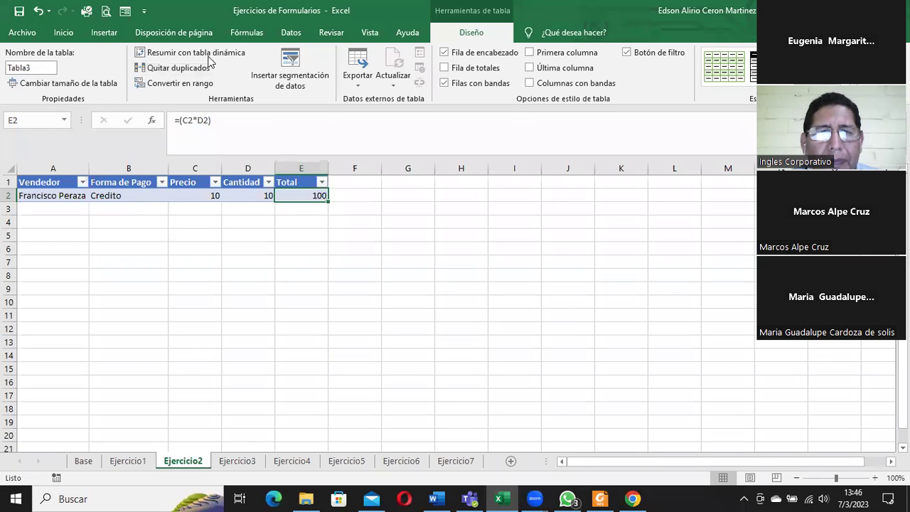
key("ctrl+z")
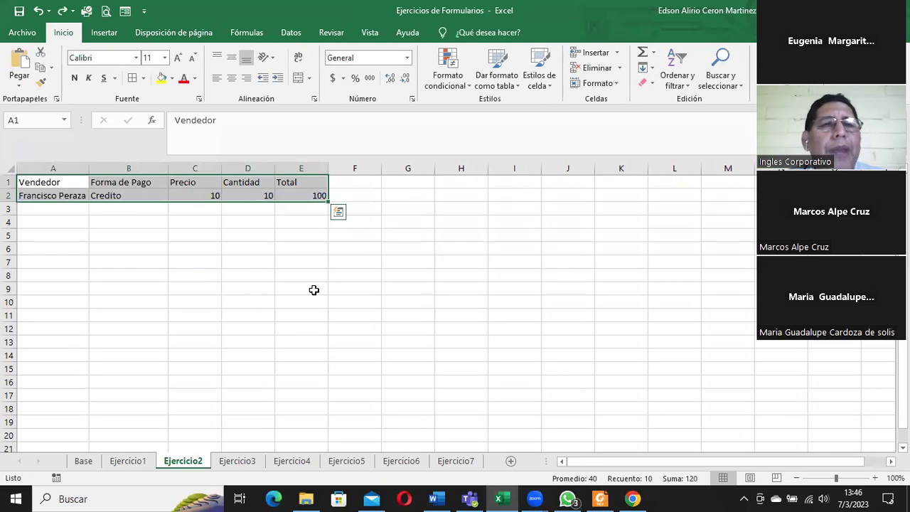
left_click(313, 290)
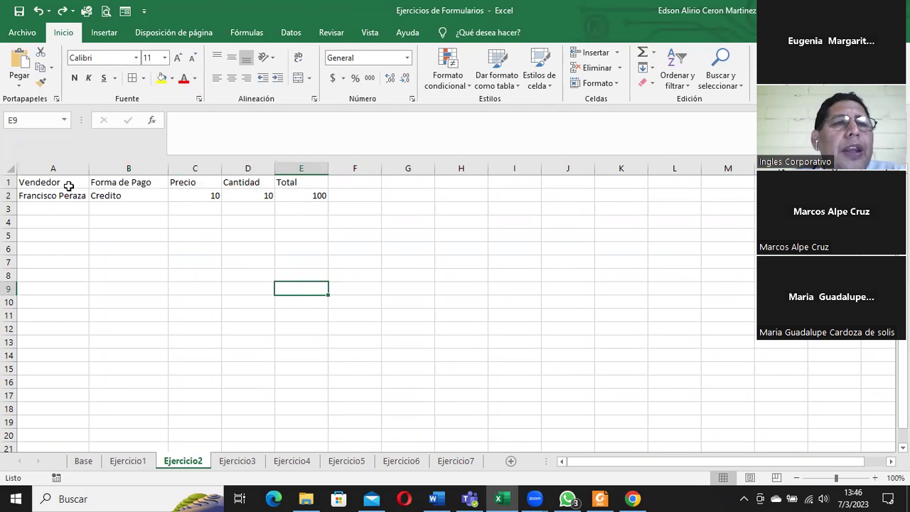
left_click_drag(64, 195, 306, 199)
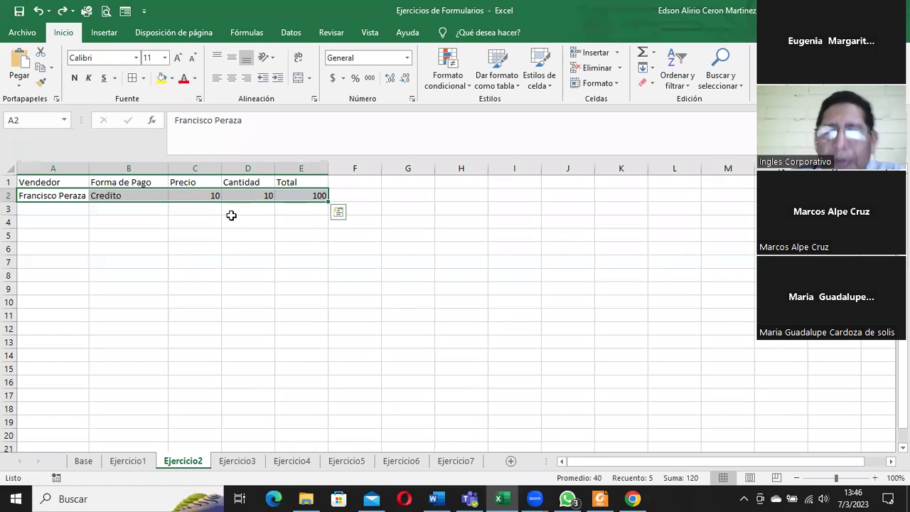
key("Delete")
Step: Check the cleared cells A2, C2, D2 and E2 of row 2
left_click(253, 261)
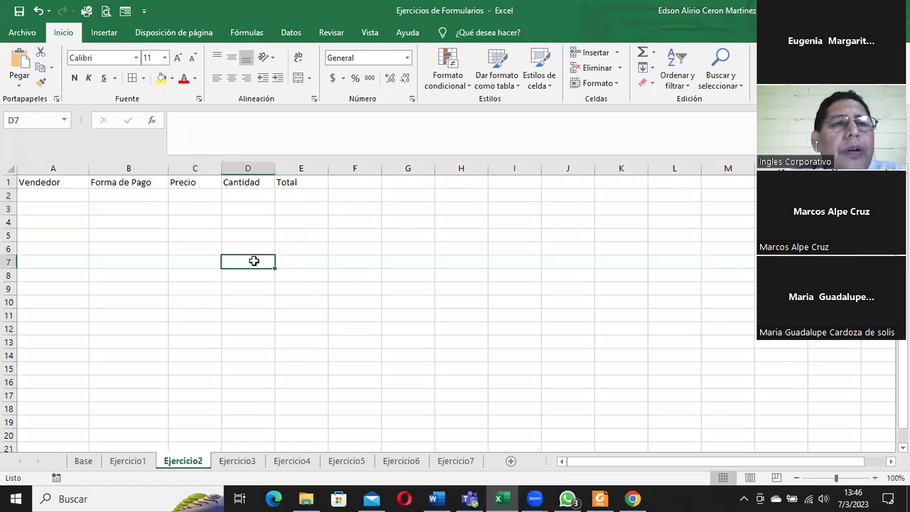
left_click(33, 196)
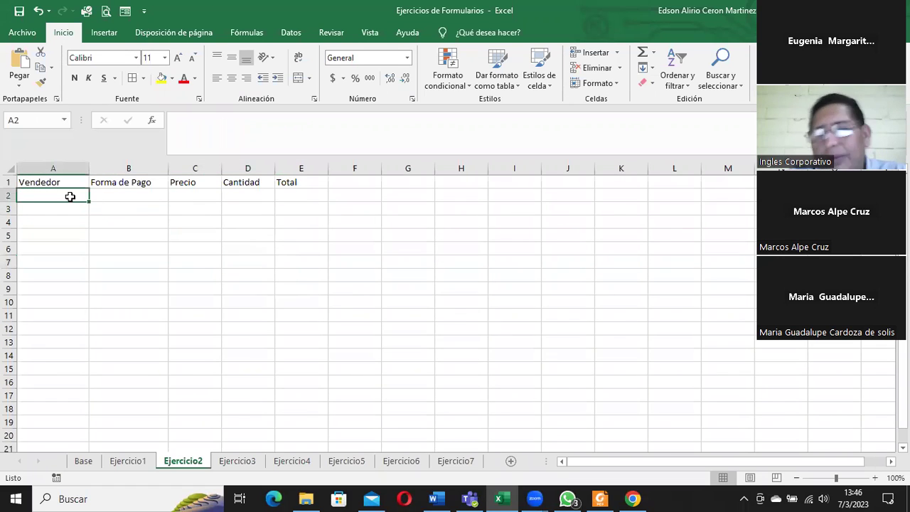
left_click(206, 194)
left_click(247, 193)
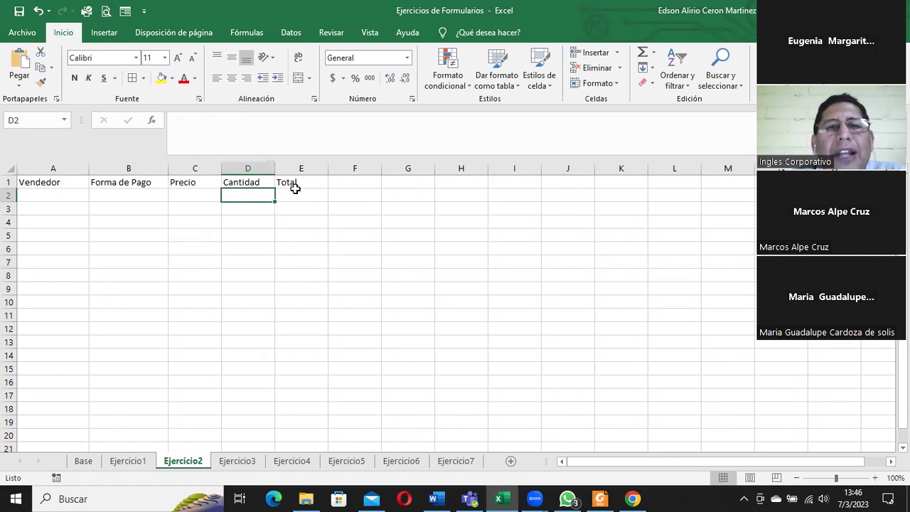
left_click(297, 192)
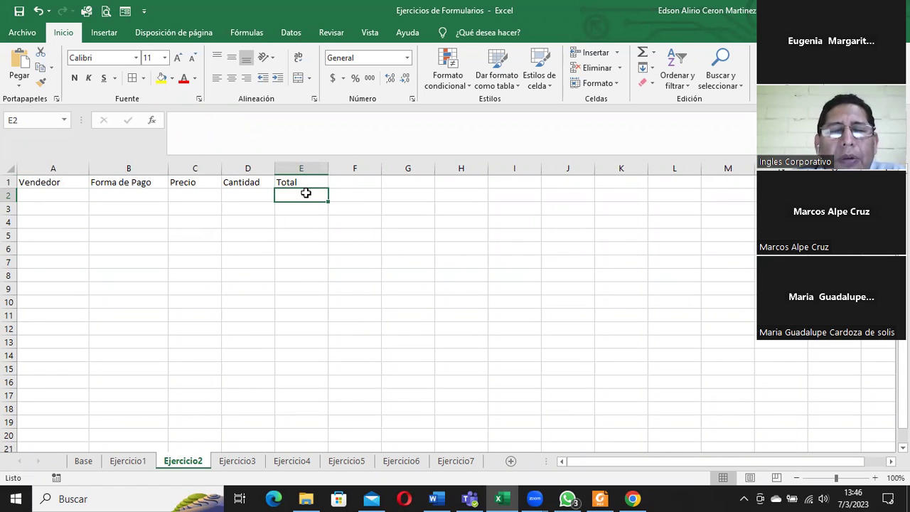
left_click(54, 193)
left_click(285, 192)
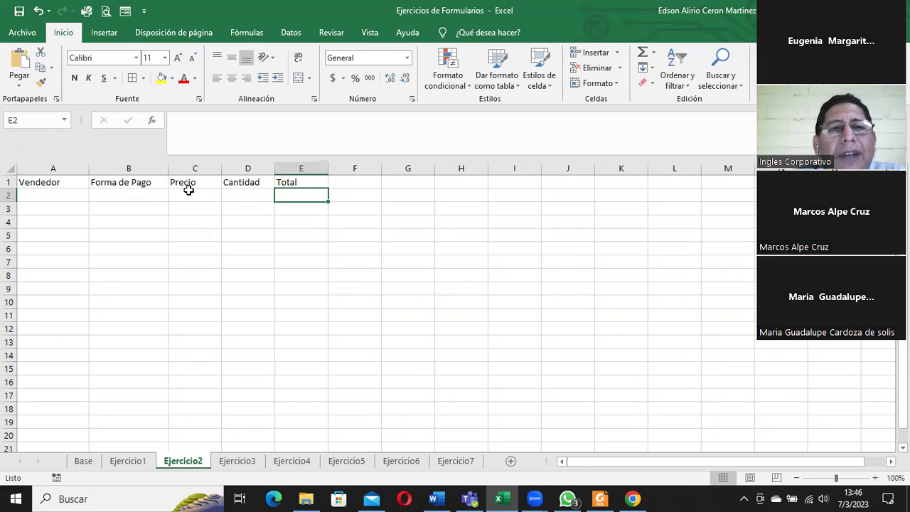
left_click(189, 189)
left_click(256, 196)
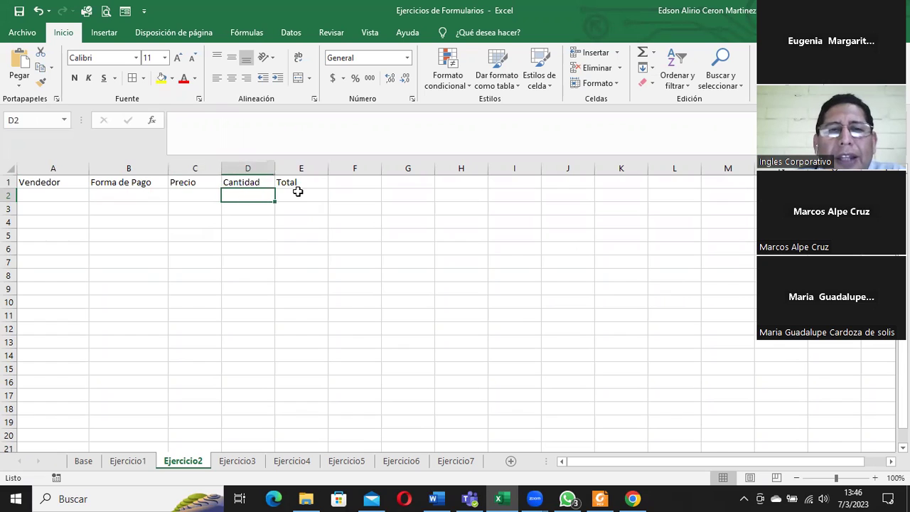
left_click(298, 192)
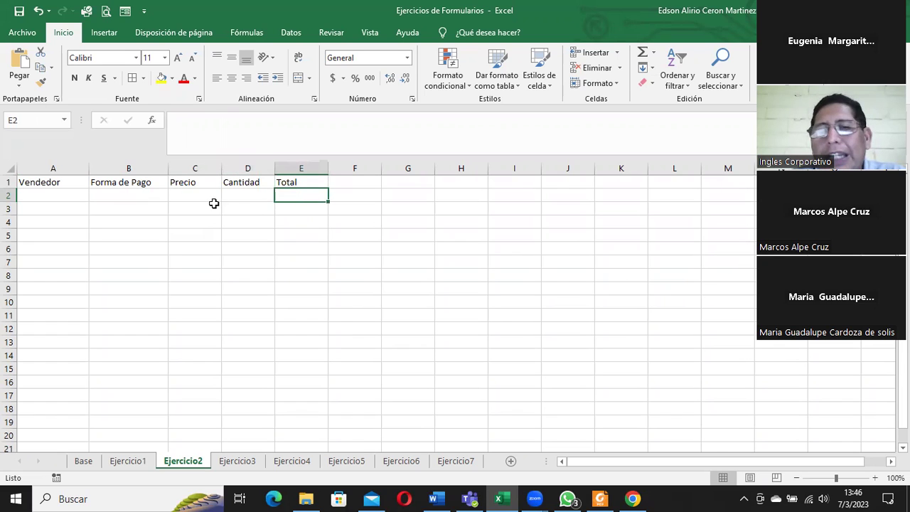
Step: Re-enter the seller's full name, Credito, 10 and 10 in A2:D2
left_click(44, 194)
key("Tab")
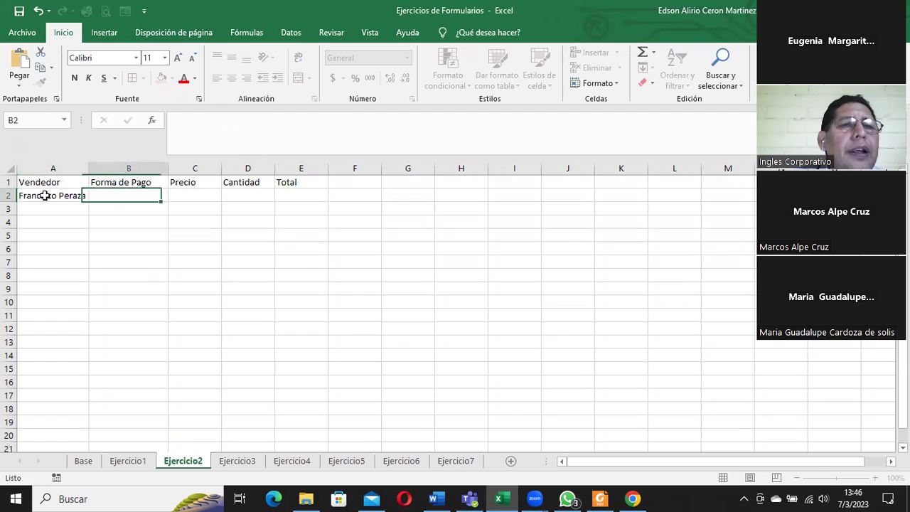
type("Cred")
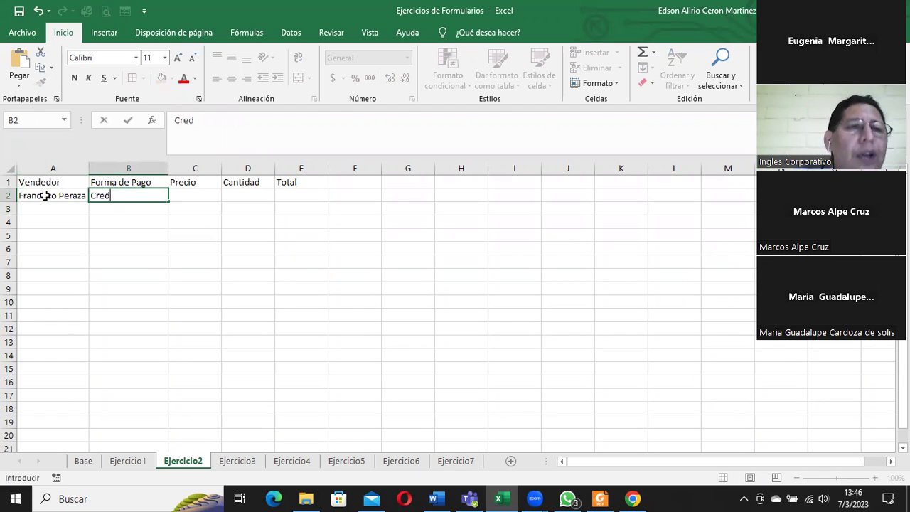
type("ito")
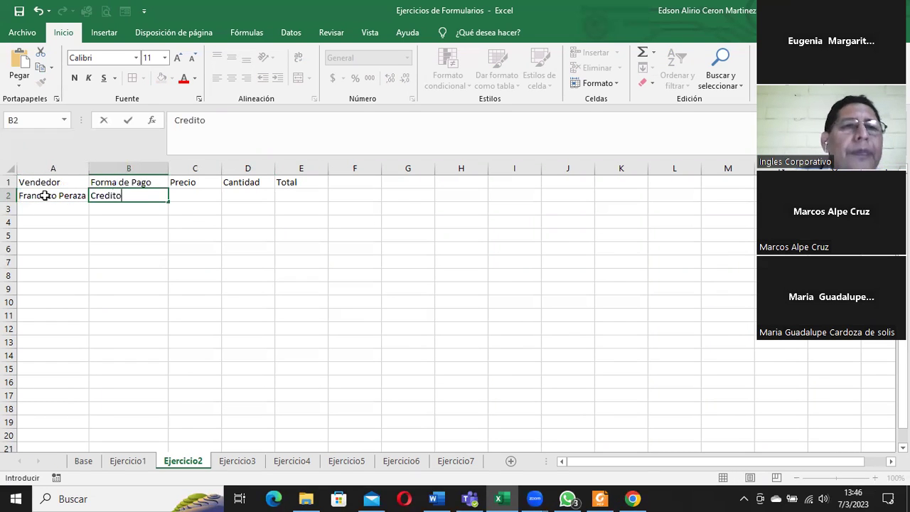
key("Tab")
type("10")
key("Tab")
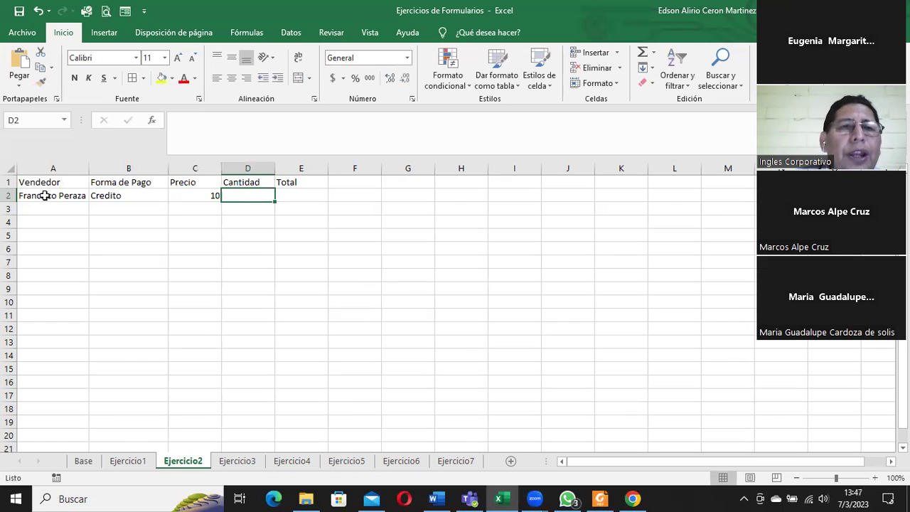
type("10")
key("Tab")
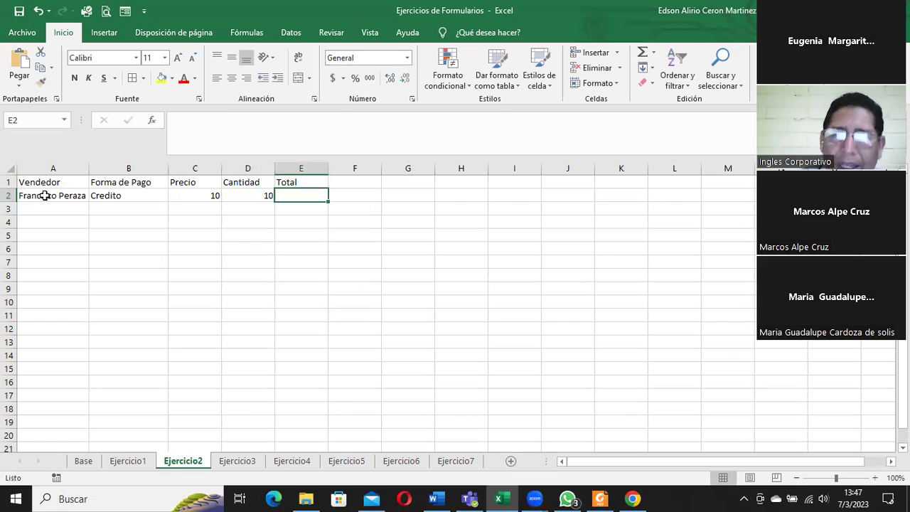
Step: Enter =(C2*D2) in E2 for a Total of 100 and verify the formula
type("=(")
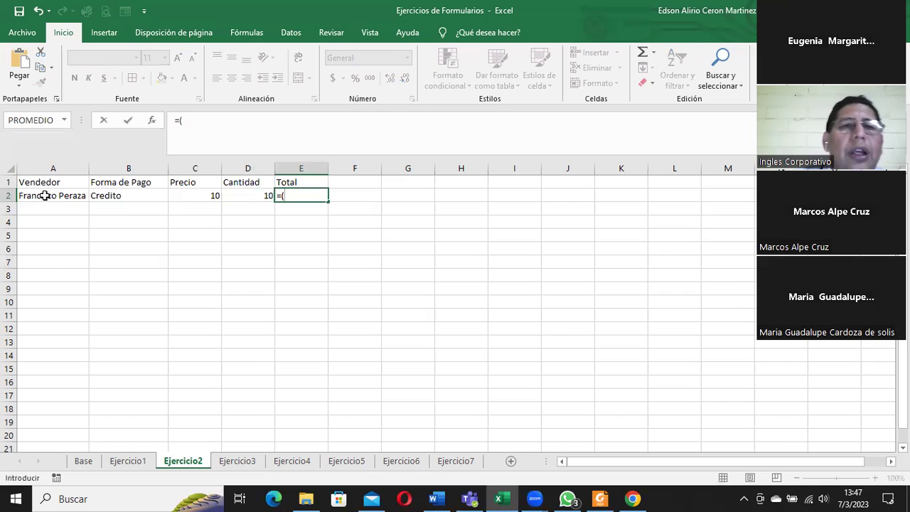
left_click(189, 198)
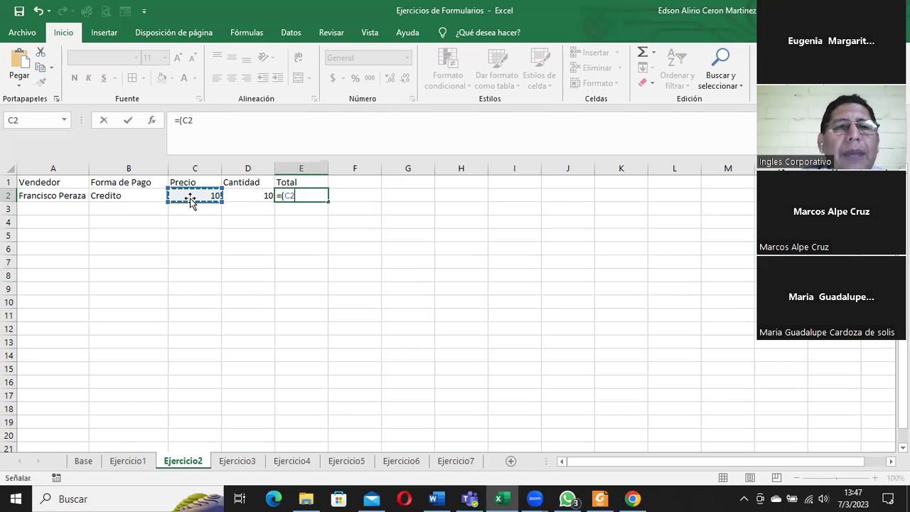
type("*")
left_click(245, 198)
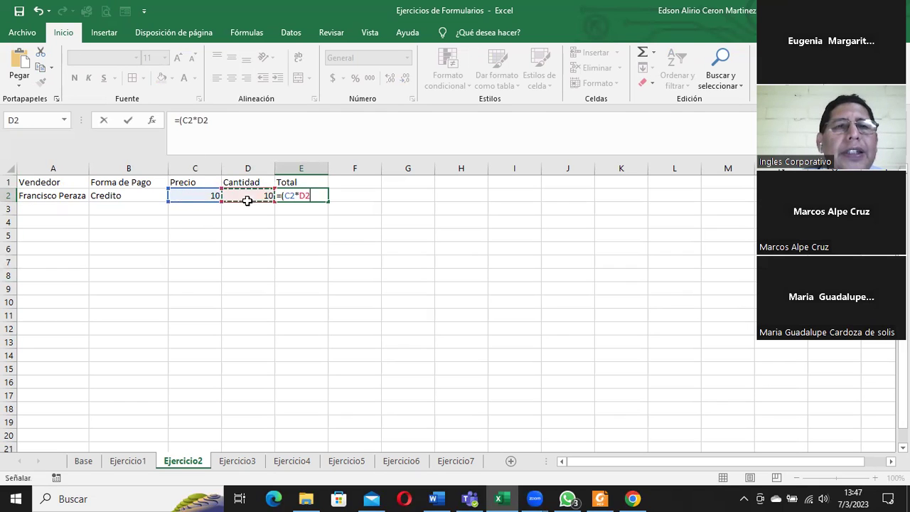
type(")")
key("ctrl+Return")
key("Return")
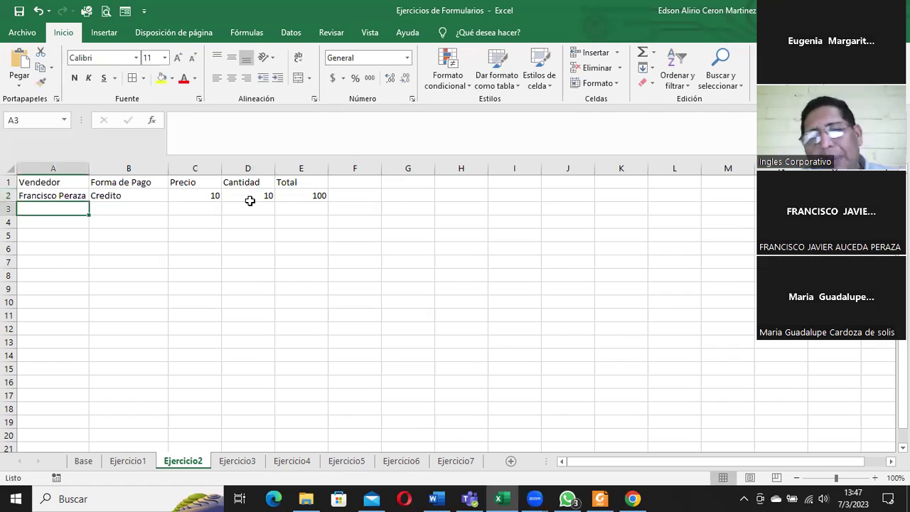
left_click(286, 183)
left_click(299, 194)
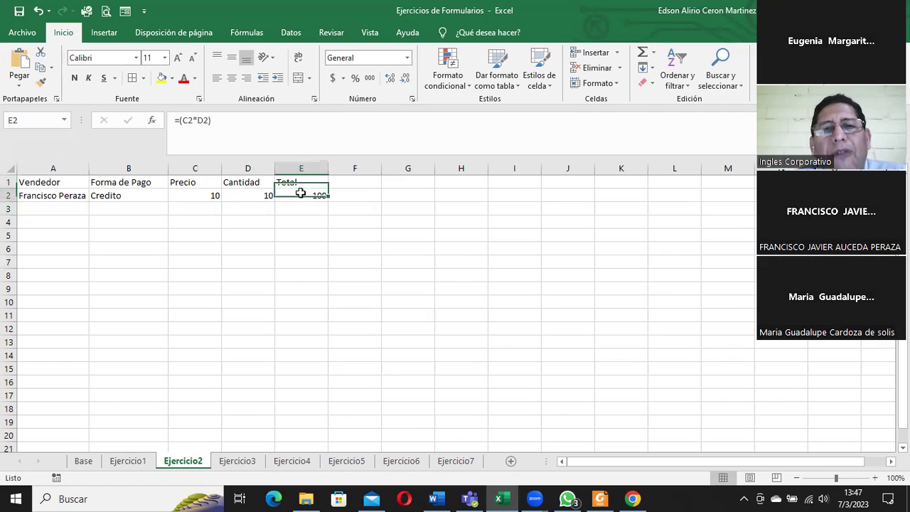
left_click(71, 183)
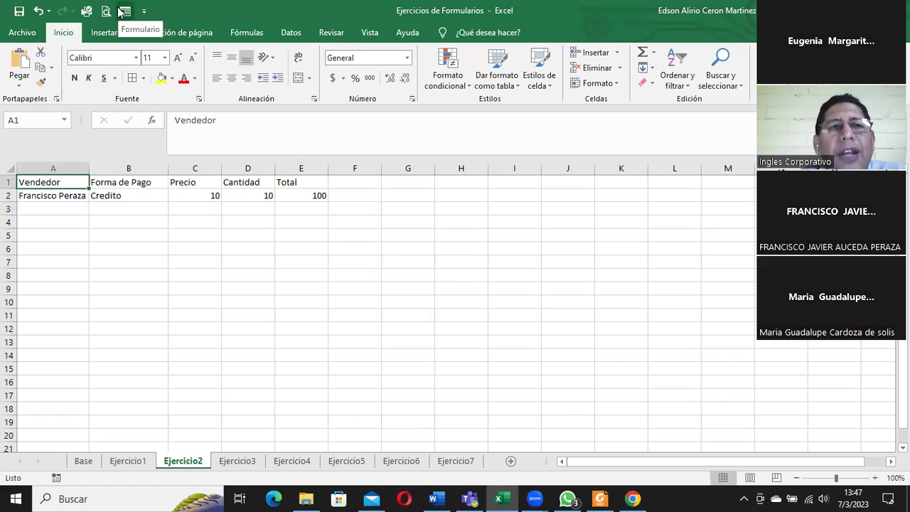
Step: Insert A1:E2 as a table via Insertar > Tabla, keeping headers checked, creating Tabla4
left_click(104, 32)
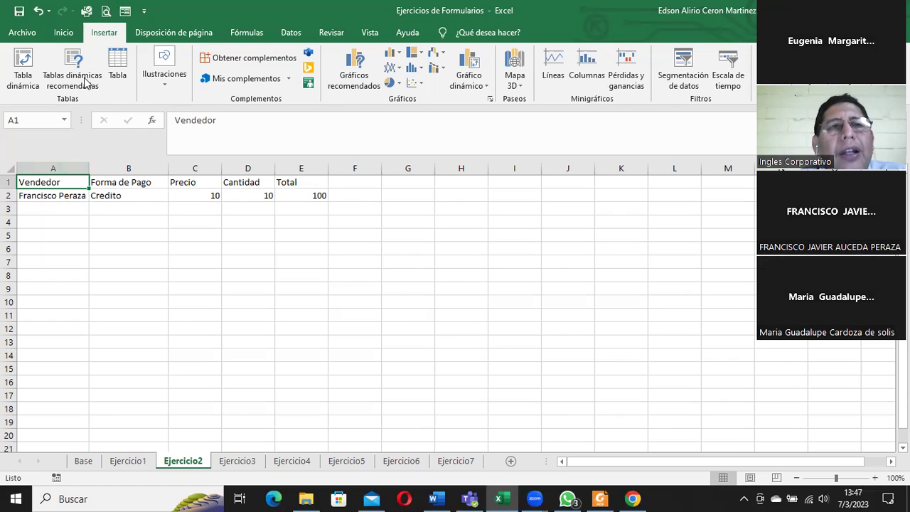
left_click(119, 76)
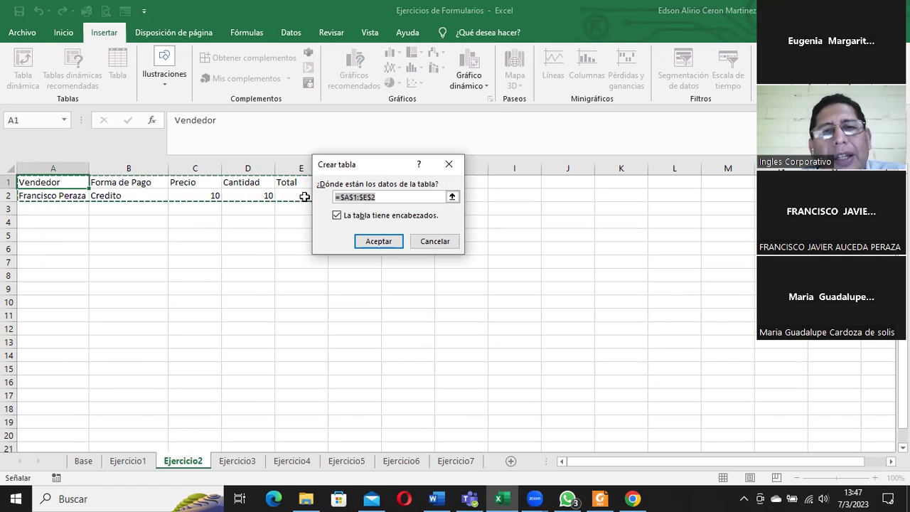
left_click_drag(374, 166, 478, 159)
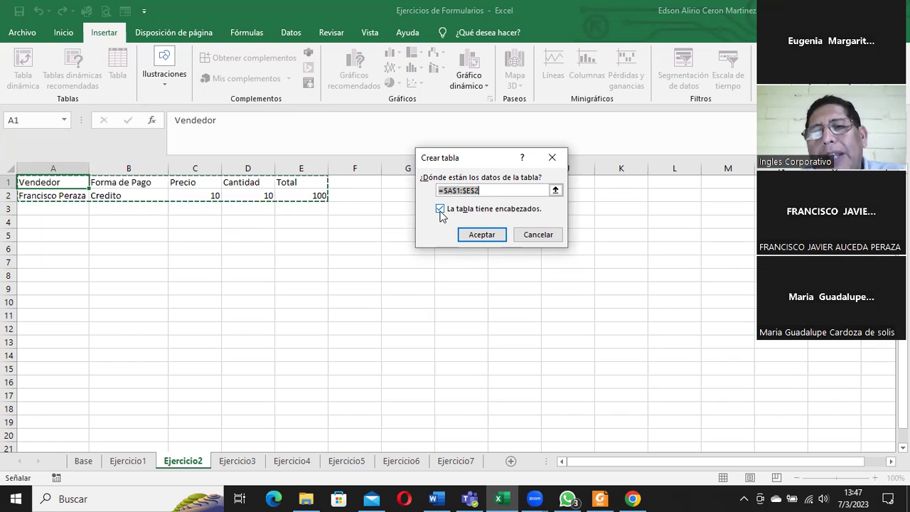
left_click(489, 240)
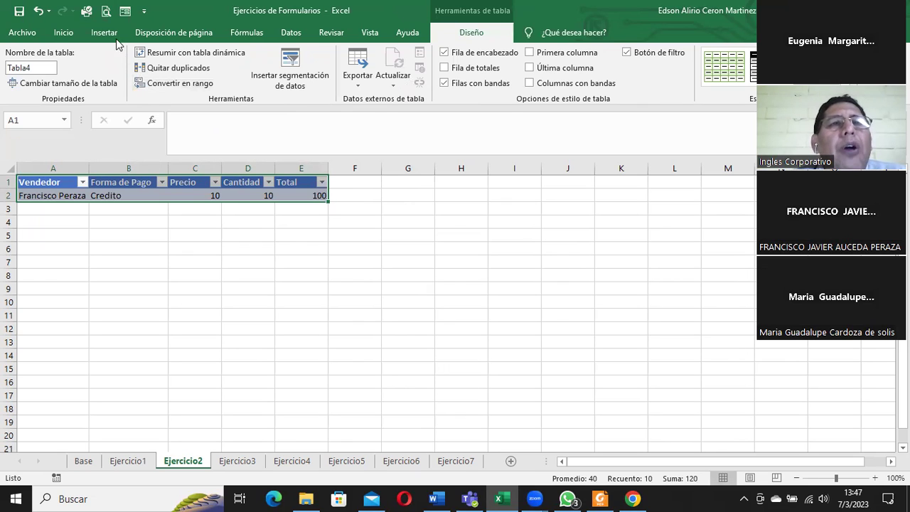
Step: In the Formulario data form, add a new seller's record with Efectivo, Precio 20, Cantidad 150
left_click(125, 11)
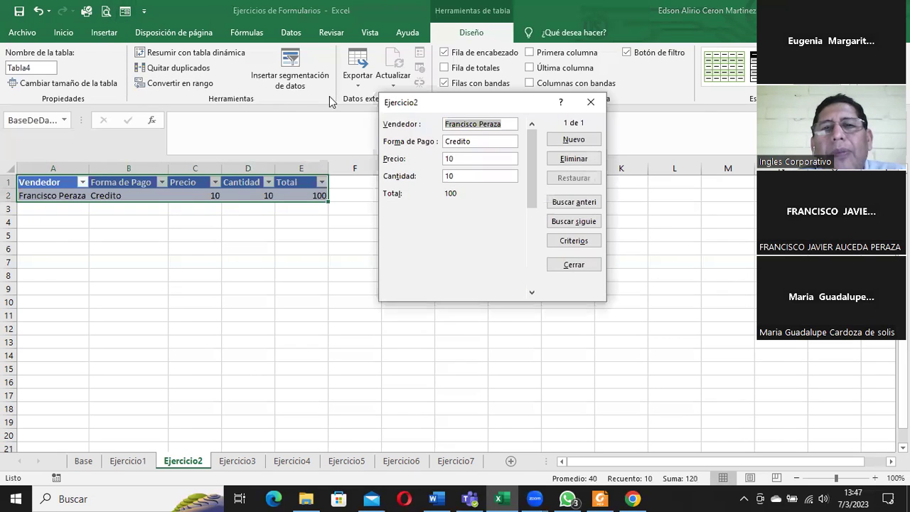
left_click(576, 139)
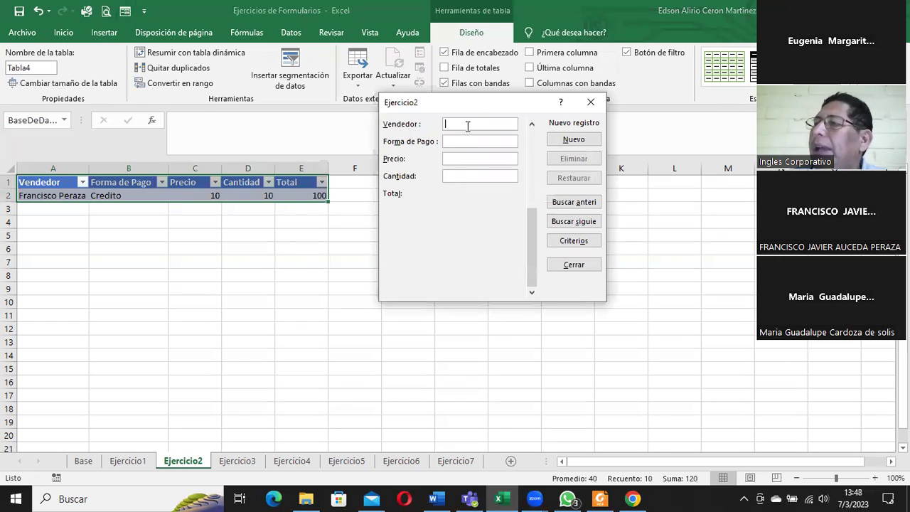
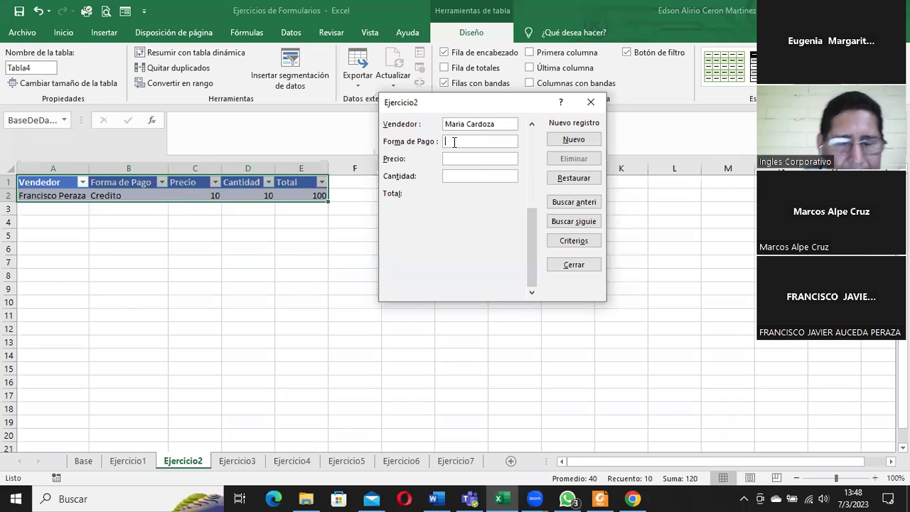
type("Efectivo")
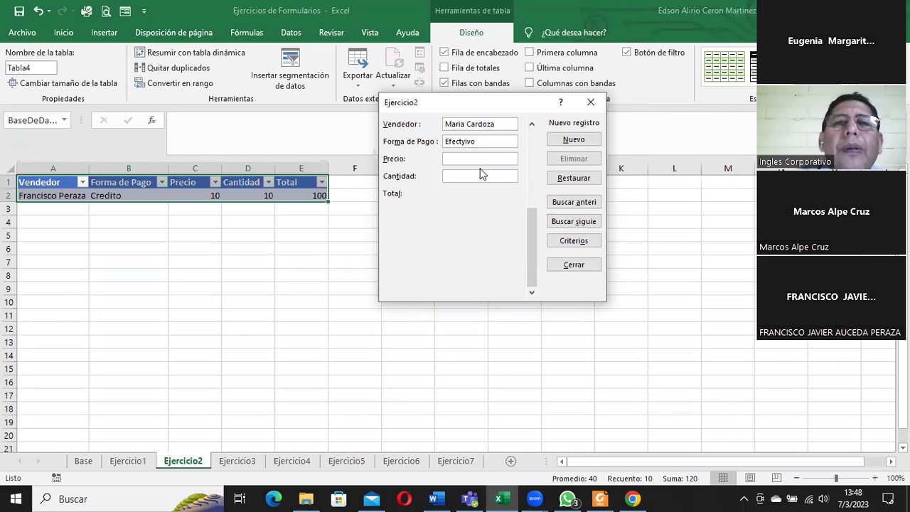
key("BackSpace")
key("BackSpace")
key("BackSpace")
key("BackSpace")
type("tivo")
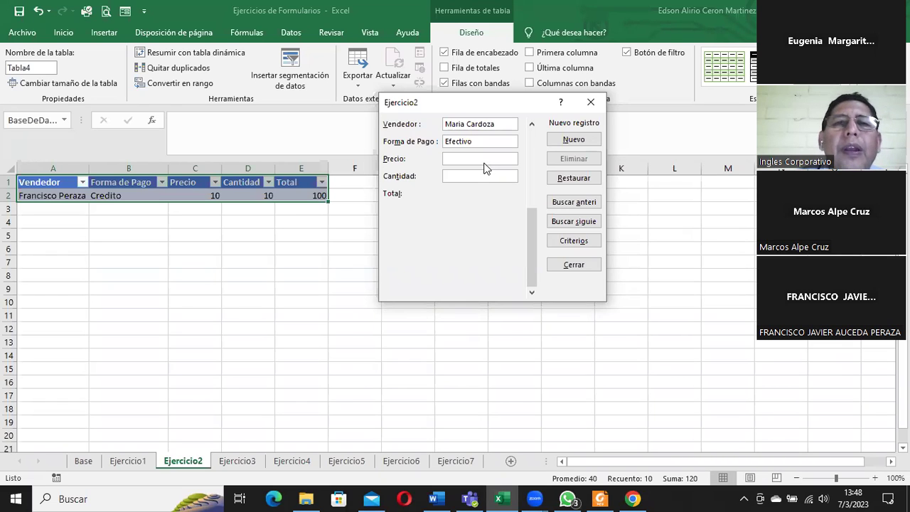
left_click(479, 159)
type("20")
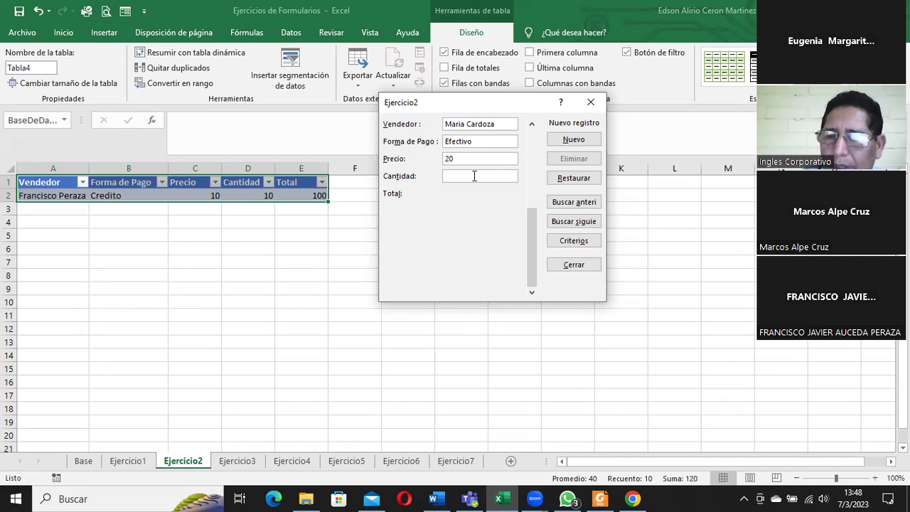
type("150")
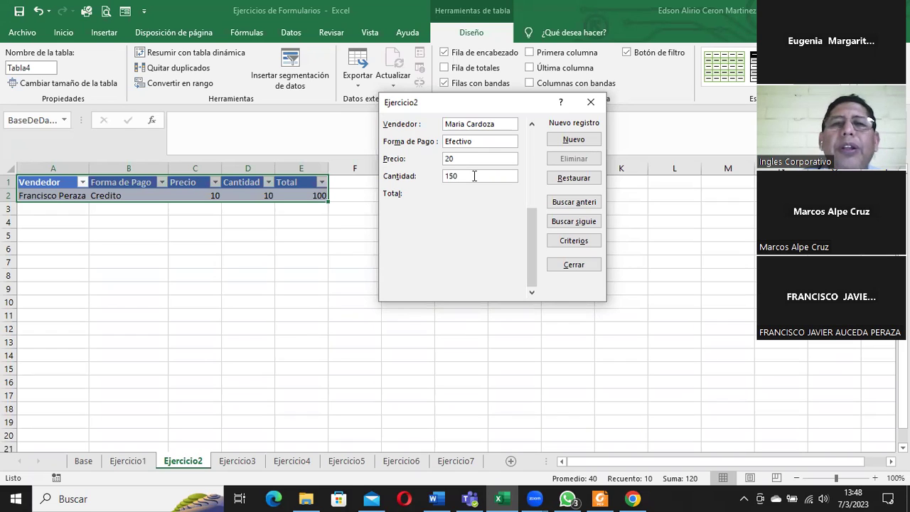
key("Return")
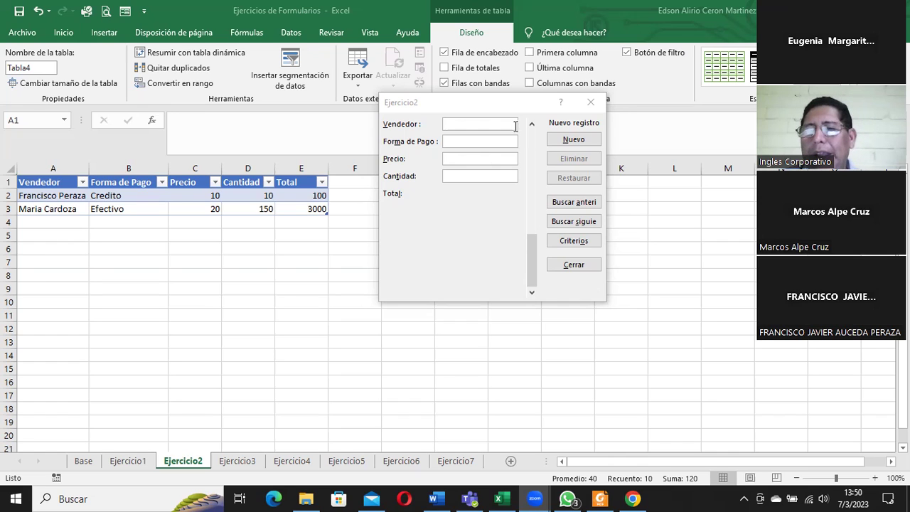
Step: Close the Ejercicio2 data form, dismiss the Formulario error from an empty cell, then select Efectivo cell B3
left_click(573, 265)
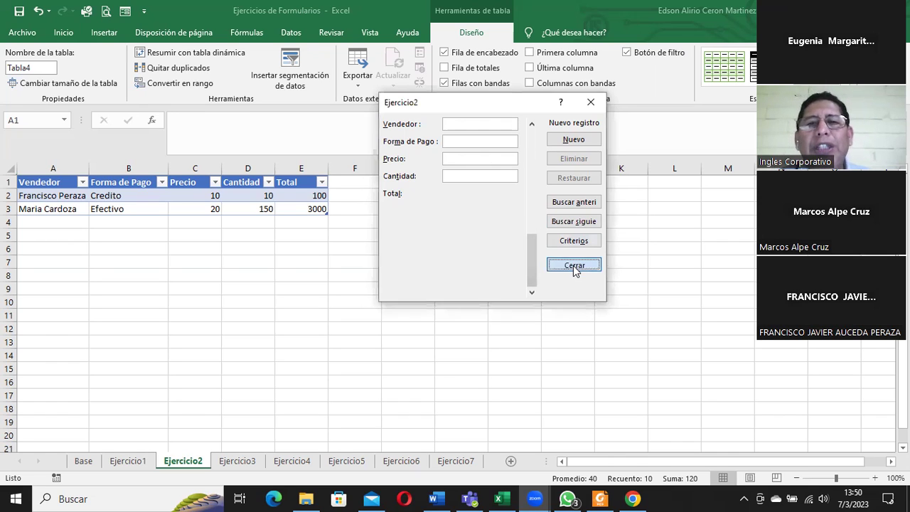
left_click(201, 267)
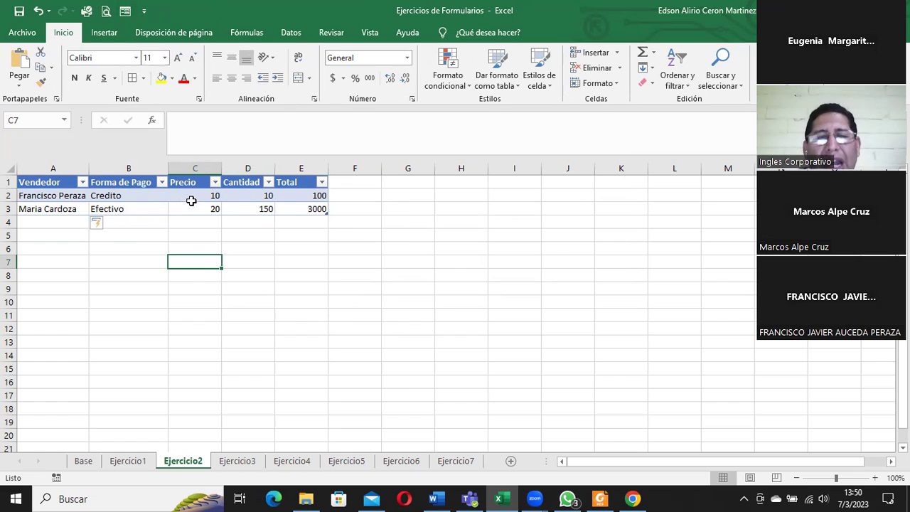
left_click(124, 12)
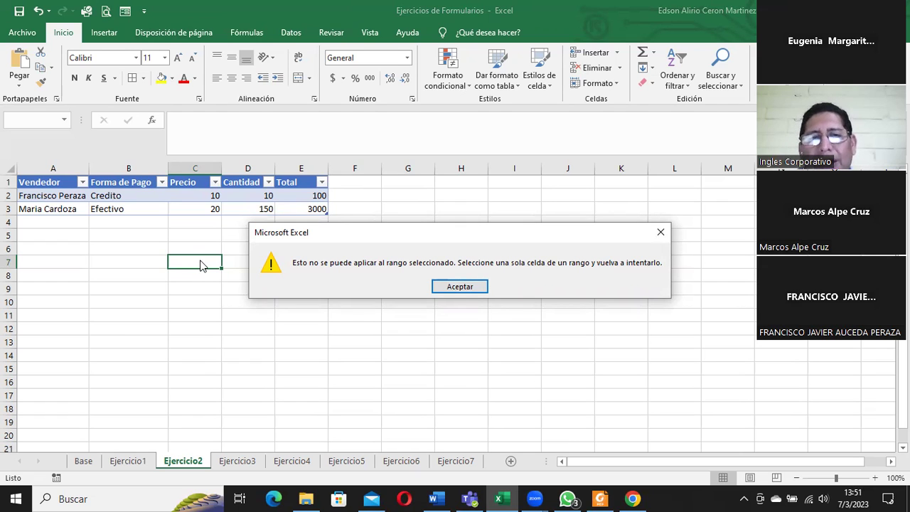
left_click(458, 287)
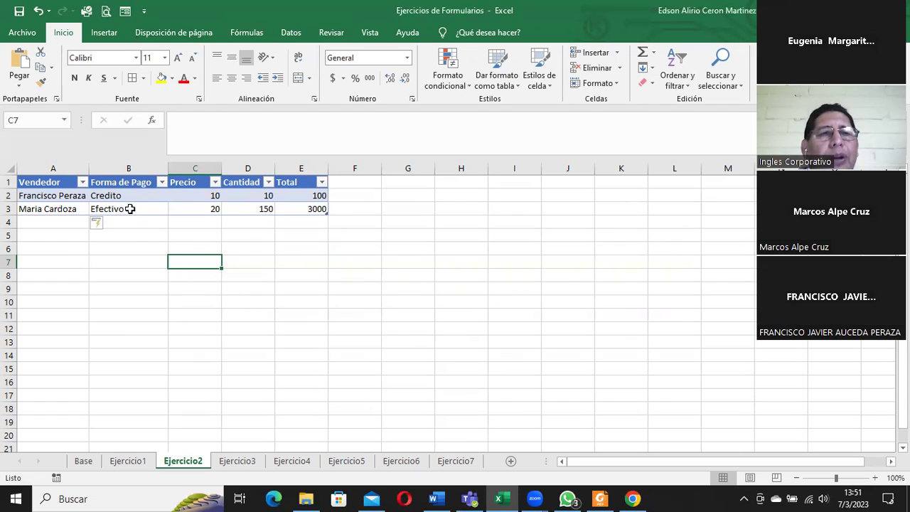
left_click(130, 208)
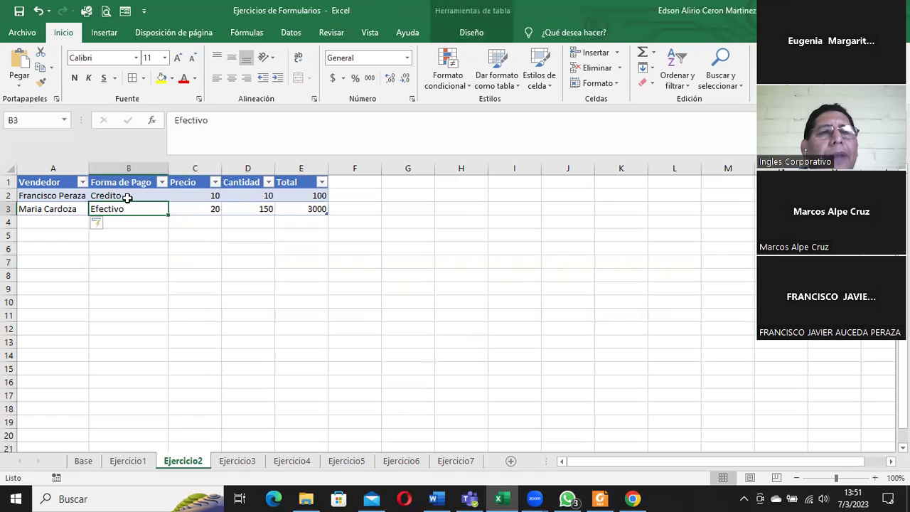
left_click(125, 11)
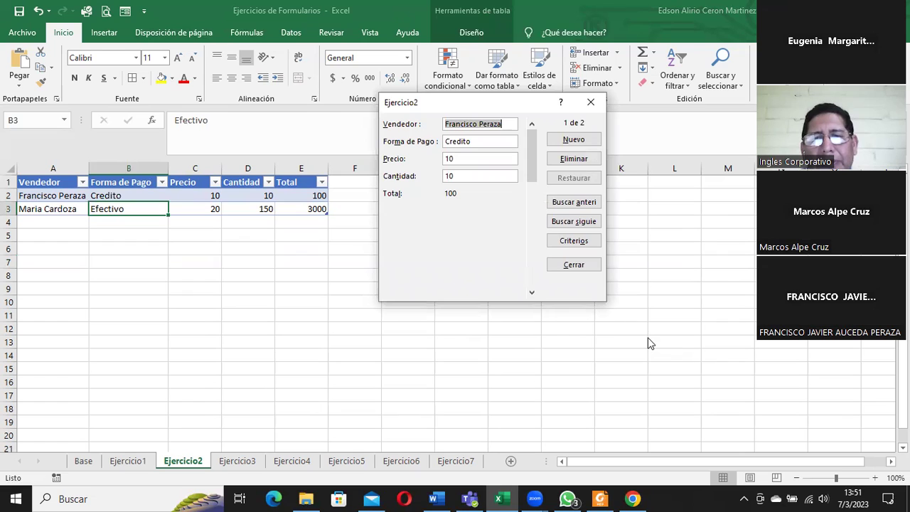
left_click(568, 265)
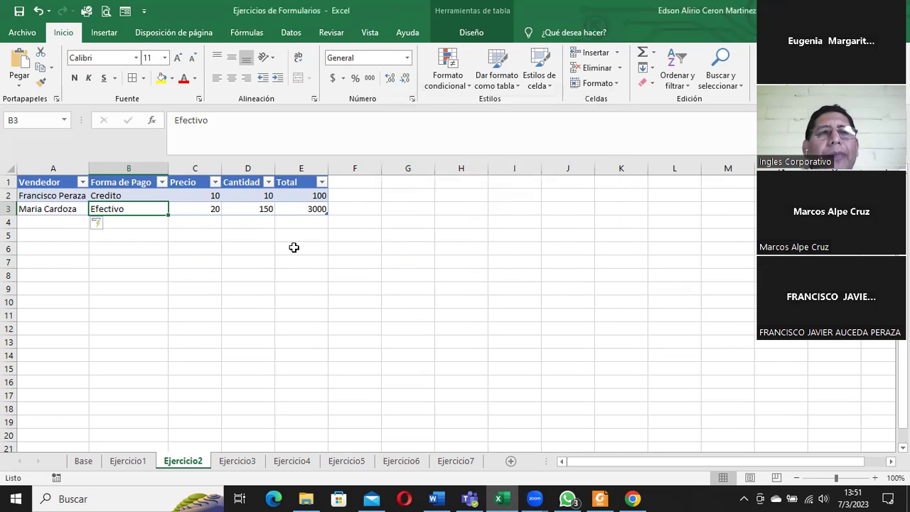
left_click(126, 11)
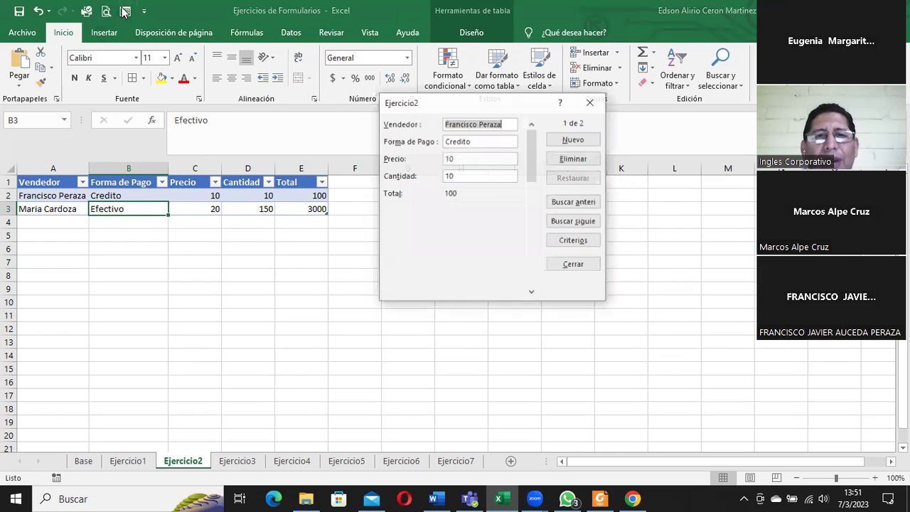
left_click(558, 206)
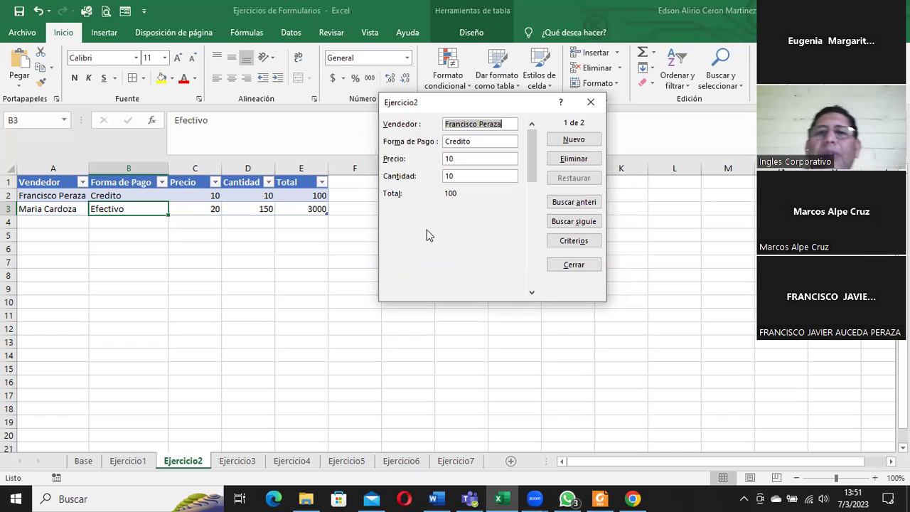
left_click(577, 265)
Step: Open and close the Ejercicio7 data form from cell A6, then go to Ejercicio1
left_click(466, 460)
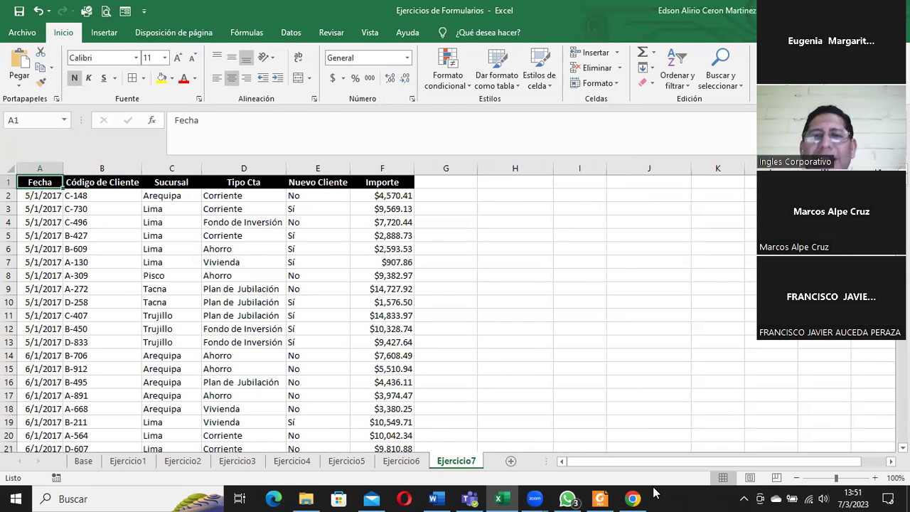
left_click(54, 250)
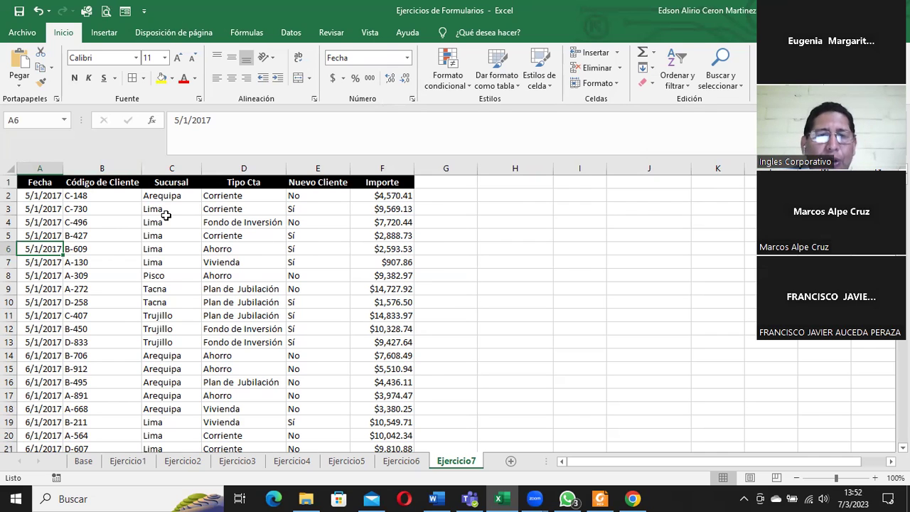
left_click(125, 12)
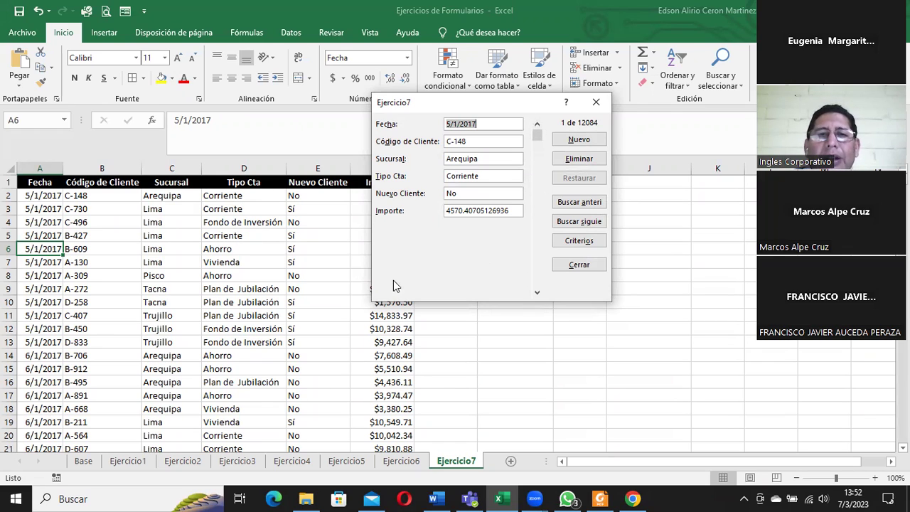
left_click(579, 264)
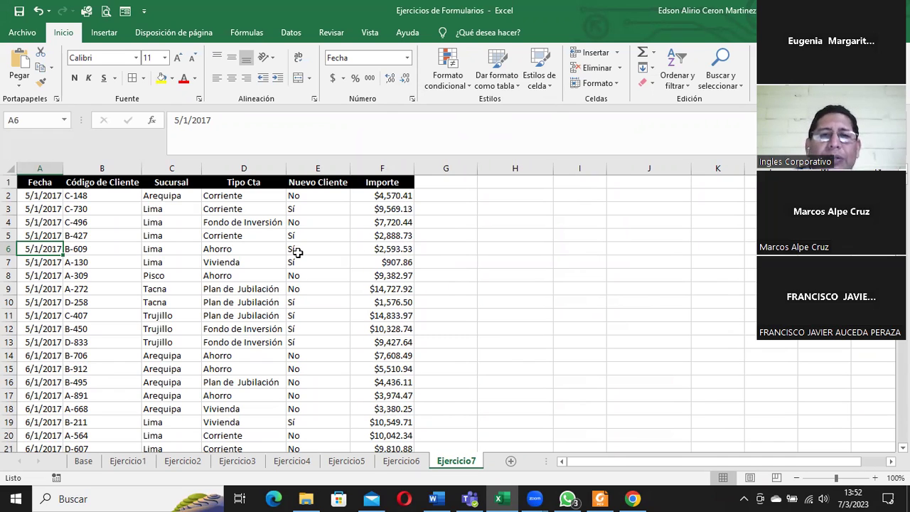
left_click(144, 461)
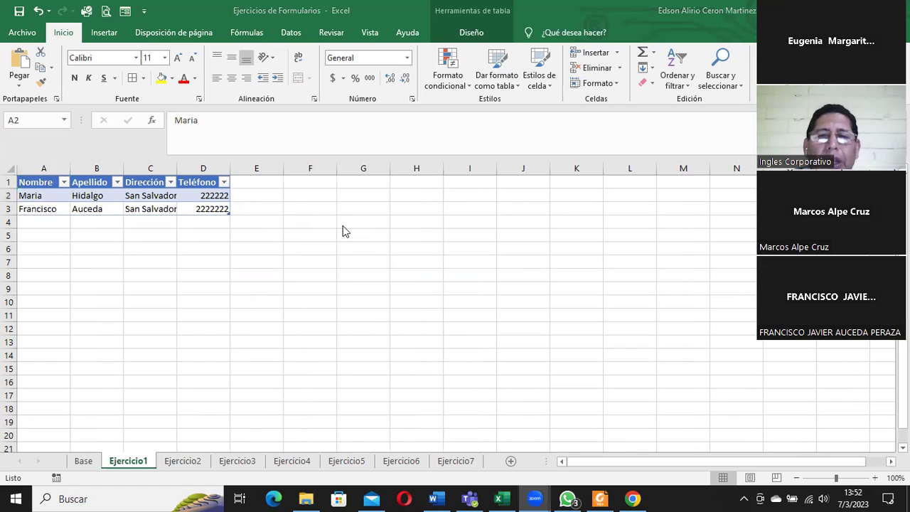
Step: Move through Ejercicio2 to Ejercicio3 and inspect cells D2, E2, F2 and the Ganancia header
left_click(202, 462)
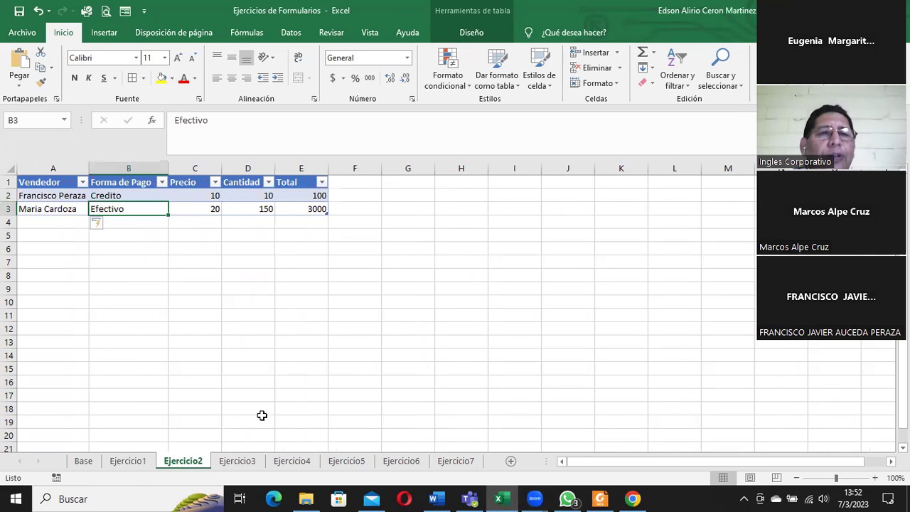
left_click(246, 462)
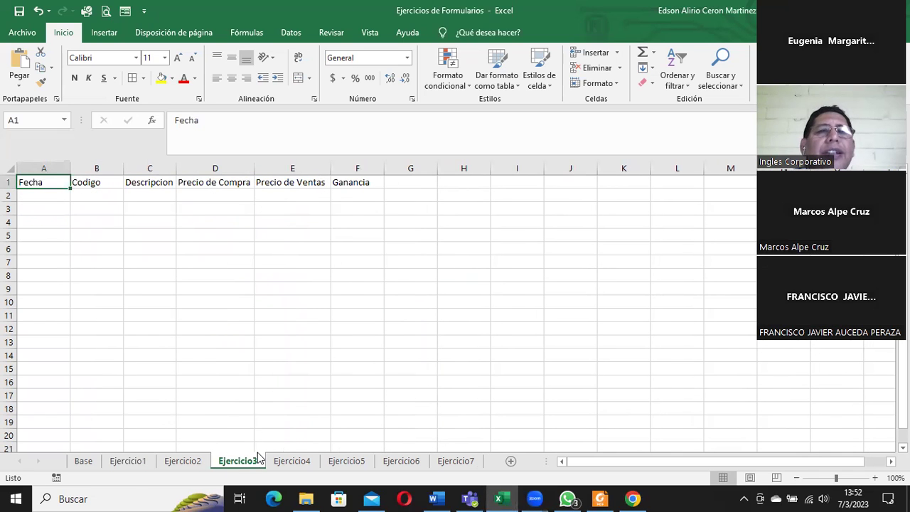
left_click(365, 195)
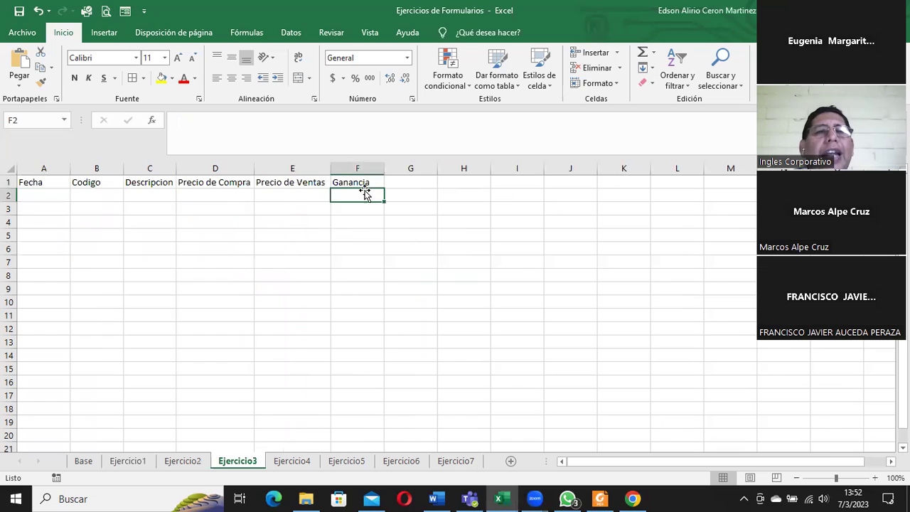
left_click(238, 197)
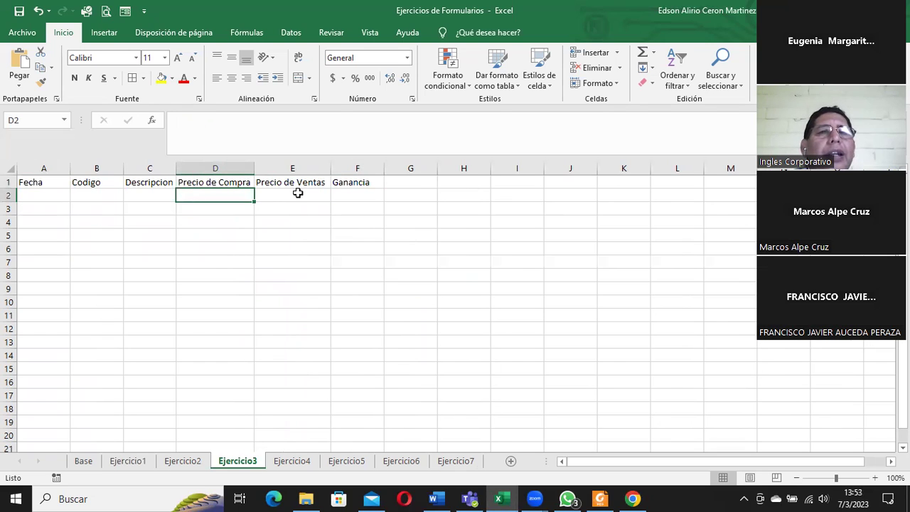
left_click(298, 192)
left_click(240, 192)
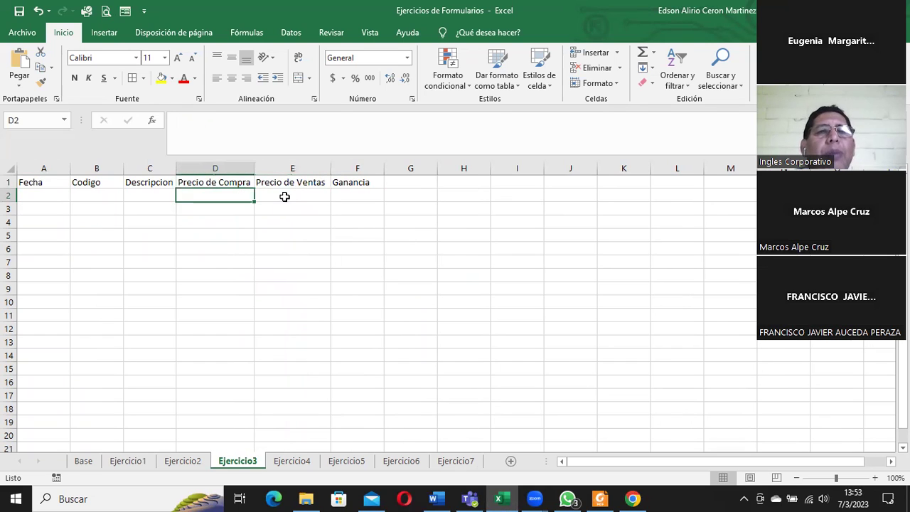
left_click(285, 197)
left_click(352, 185)
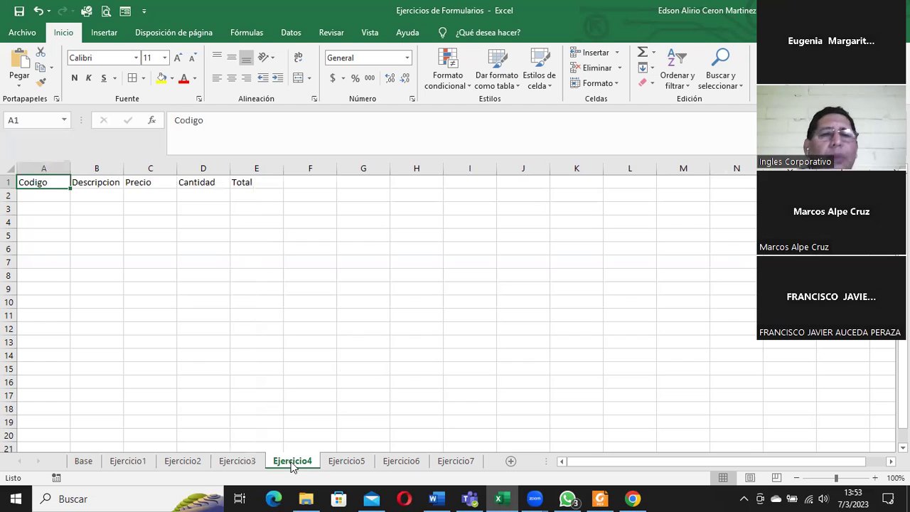
Step: Browse the Ejercicio5, Ejercicio6 and Ejercicio4 sheets, ending back on Ejercicio3
left_click(355, 469)
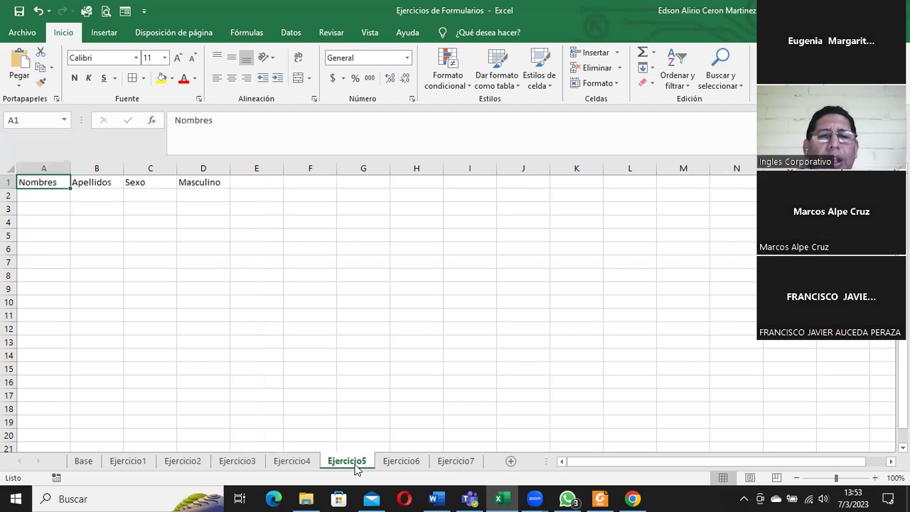
left_click(403, 465)
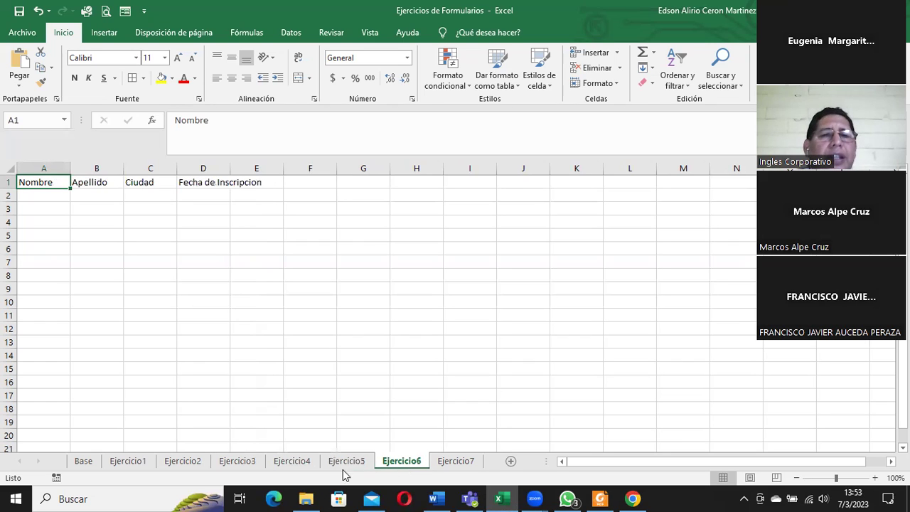
left_click(284, 465)
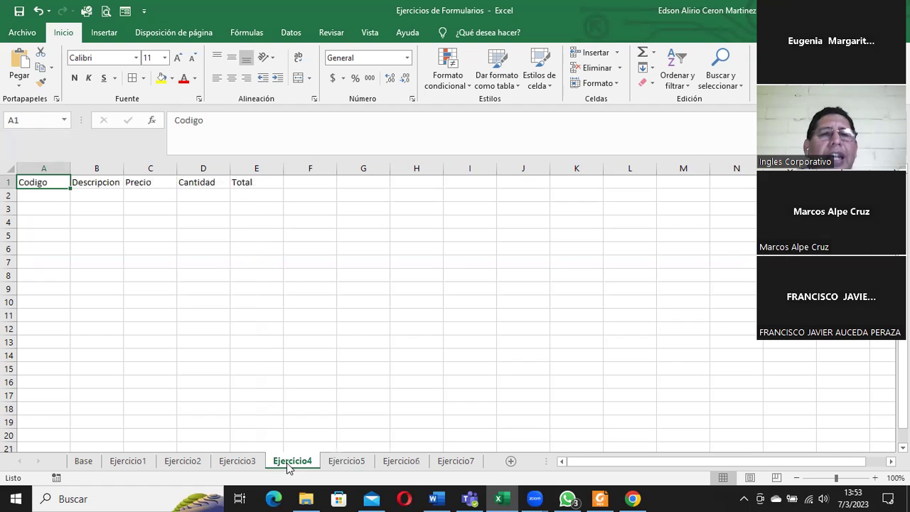
left_click(248, 467)
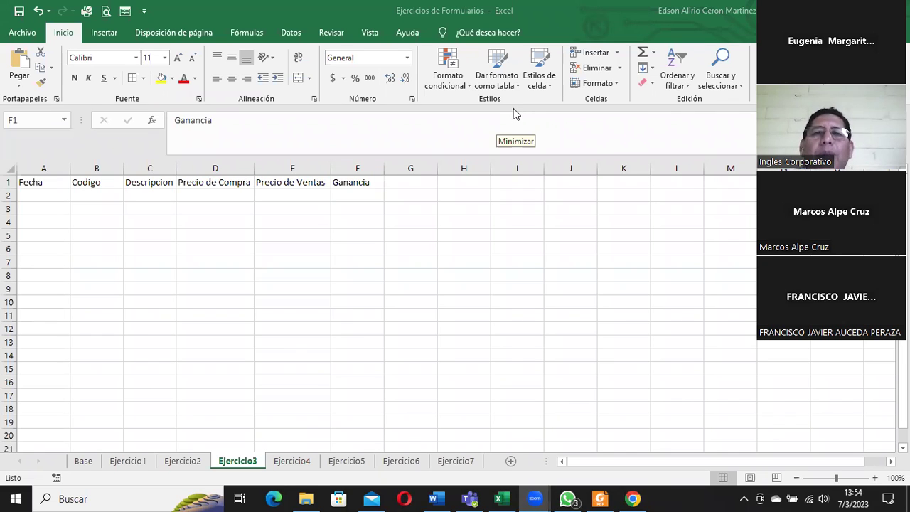
Step: Remove Formulario... from the quick access toolbar in Más comandos and confirm with Aceptar
left_click(145, 11)
left_click(202, 240)
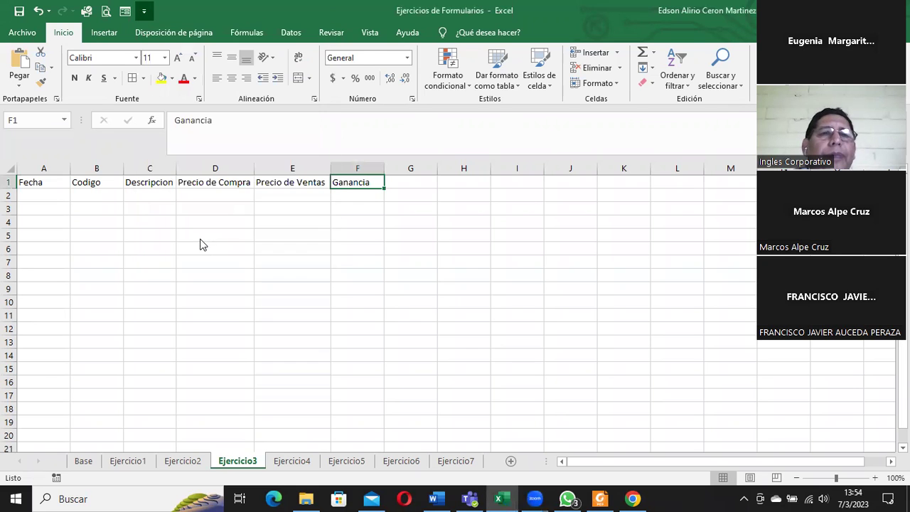
left_click(621, 180)
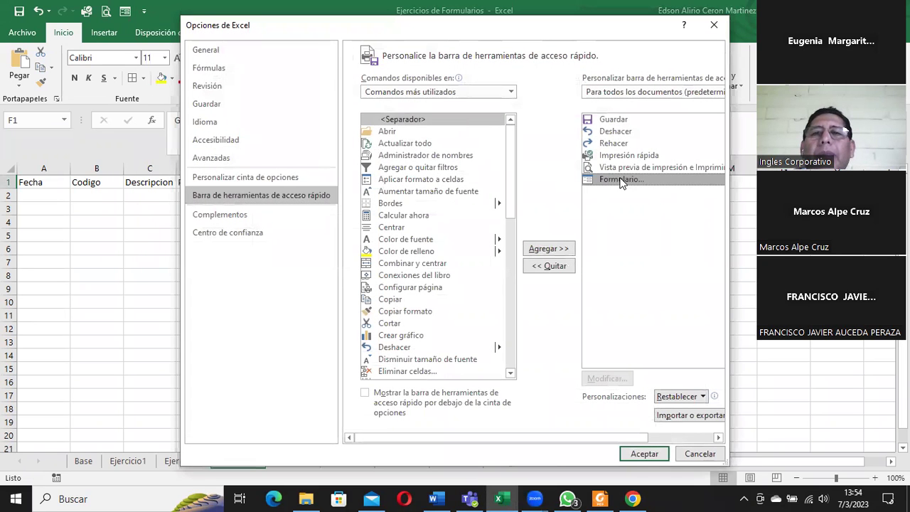
left_click(552, 266)
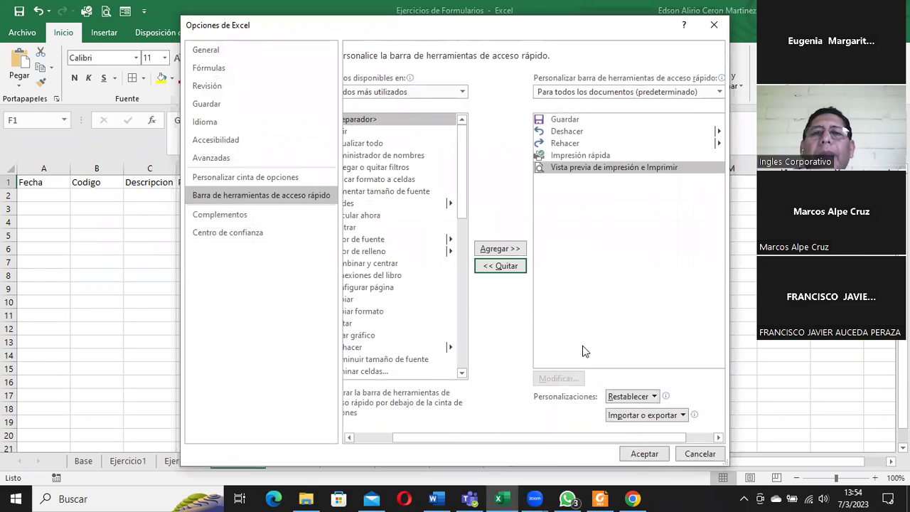
left_click(649, 455)
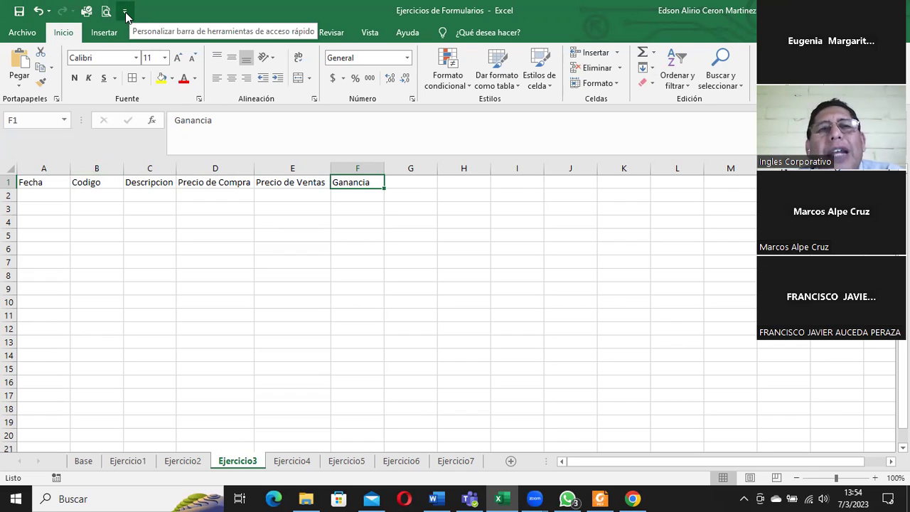
Step: Open Más comandos and list 'Comandos que no están en la cinta de opciones'
left_click(127, 16)
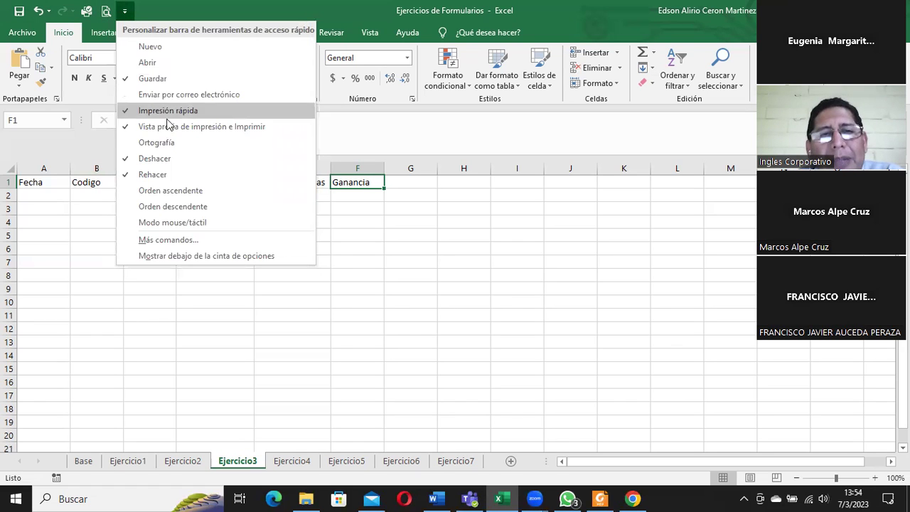
left_click(182, 240)
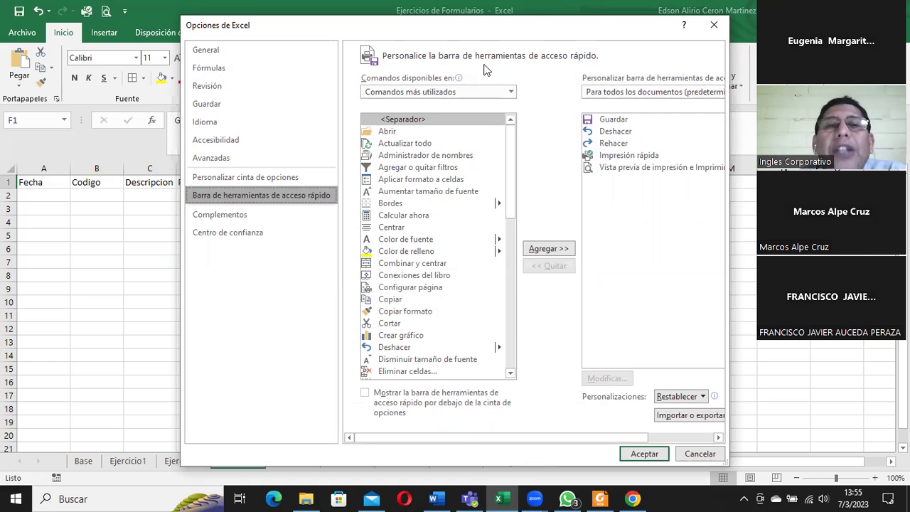
left_click(433, 92)
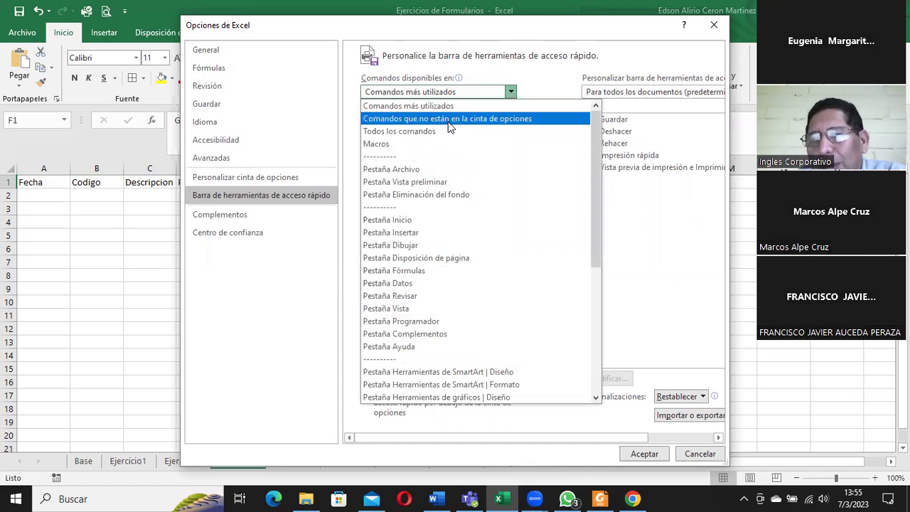
left_click(449, 119)
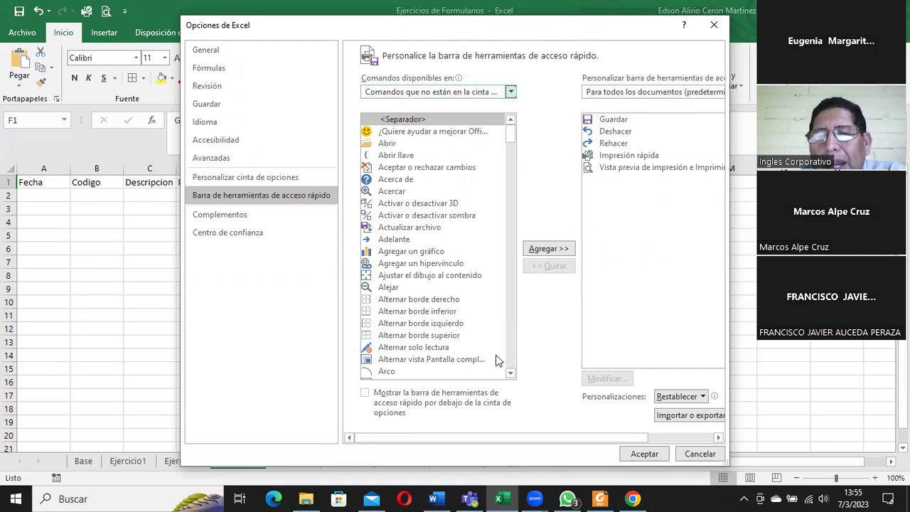
Step: Scroll the available-commands list down to the F entries to locate Formulario...
left_click(511, 372)
left_click(510, 372)
left_click(510, 373)
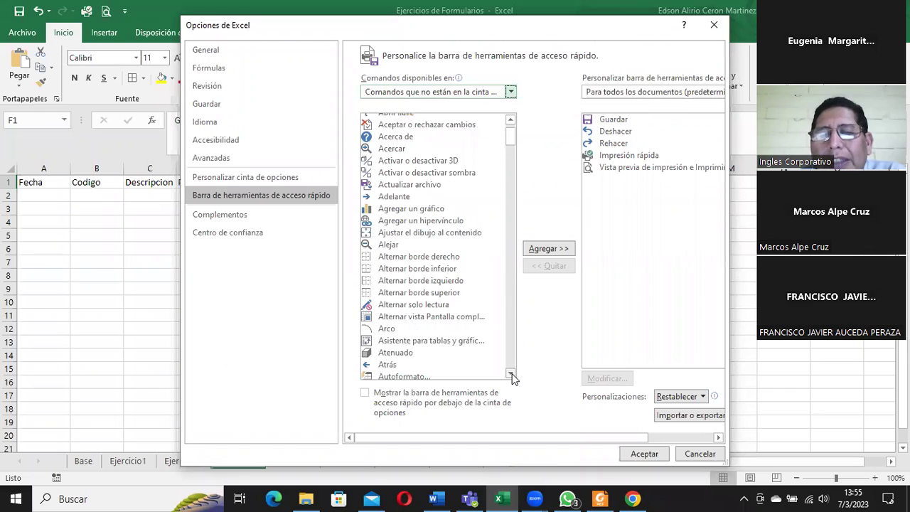
left_click(510, 372)
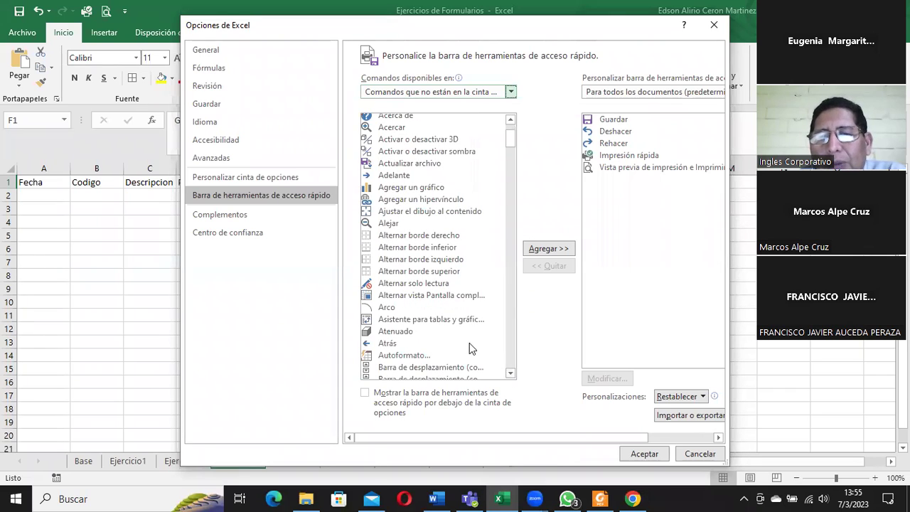
left_click(509, 374)
left_click(509, 374)
left_click(509, 374)
left_click(510, 375)
left_click(509, 375)
left_click(510, 374)
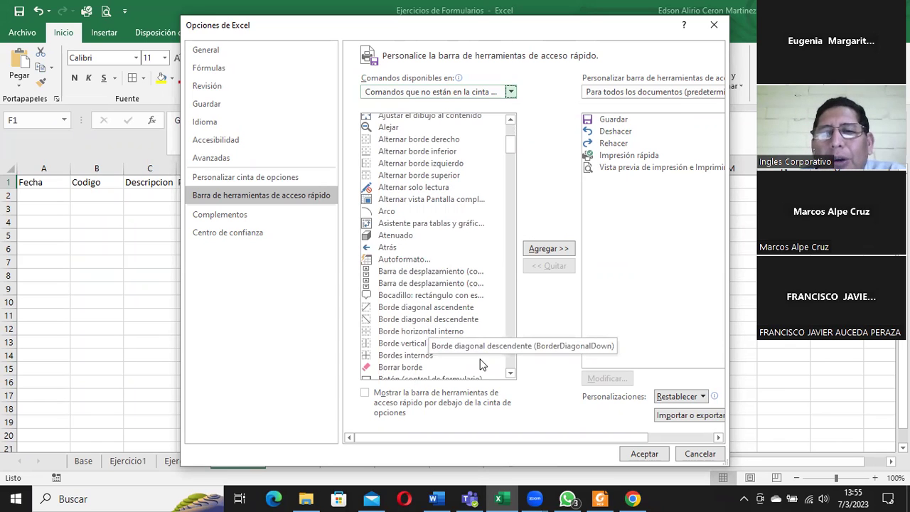
scroll(510, 372, "down", 3)
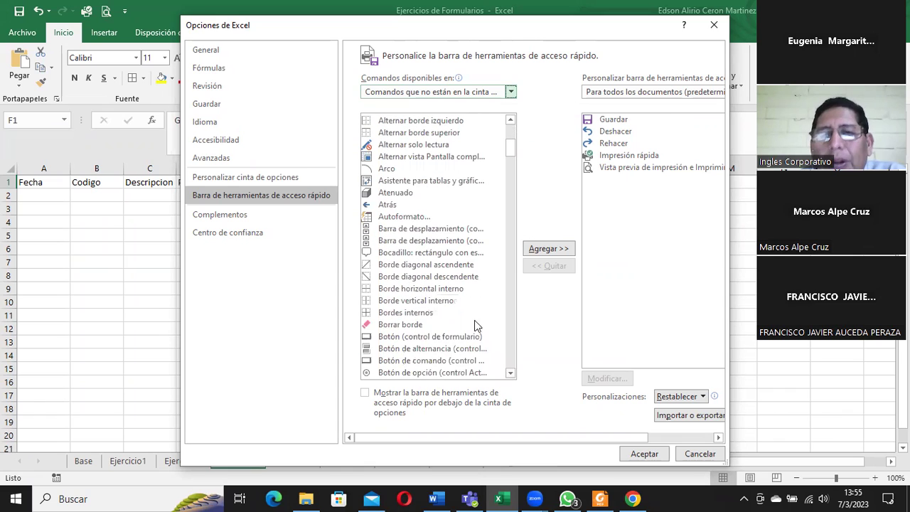
left_click(408, 148)
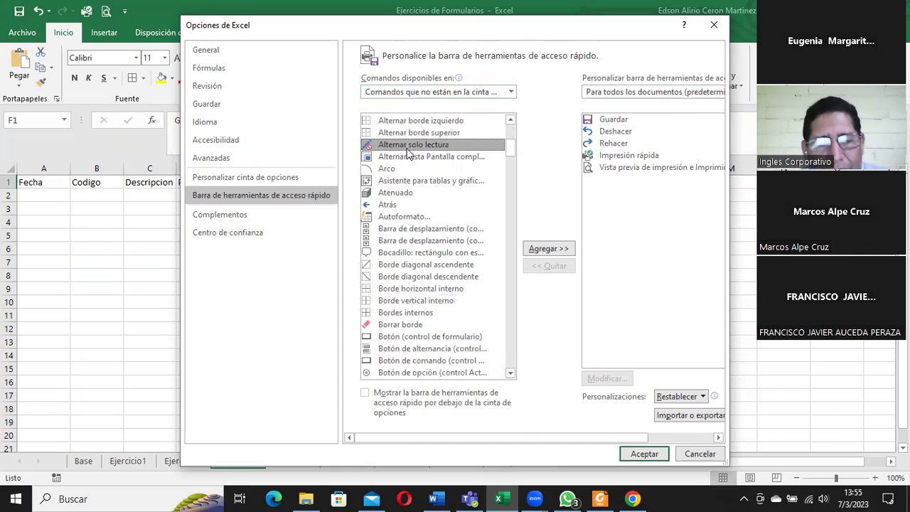
key("f")
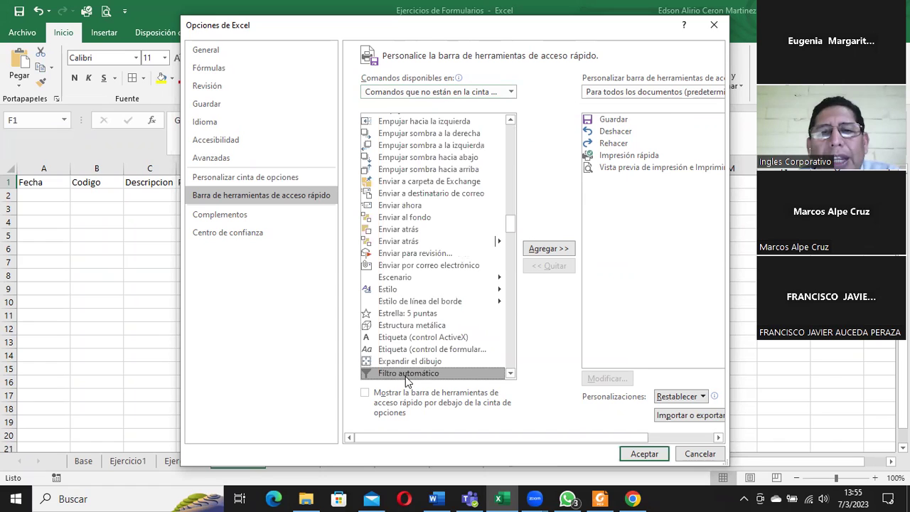
left_click(509, 374)
left_click_drag(509, 377, 509, 376)
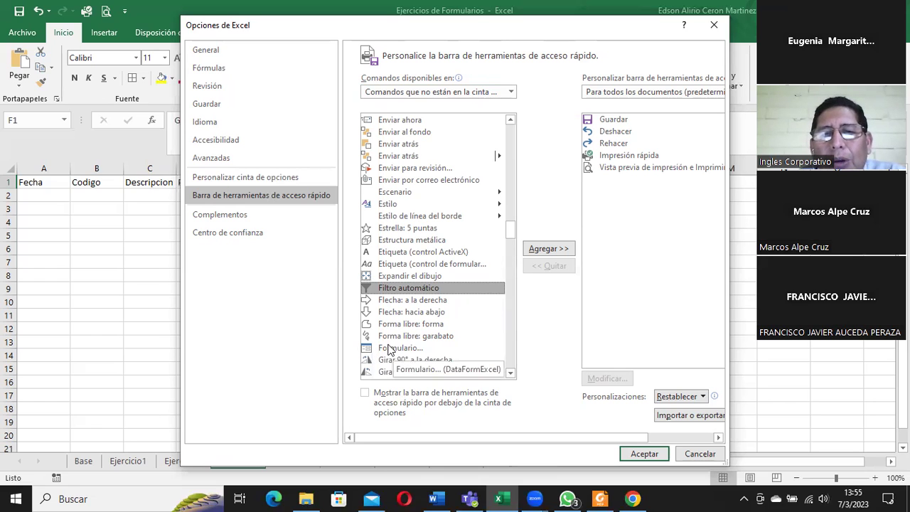
Step: Add Formulario... to the quick access toolbar and confirm with Aceptar
left_click(397, 349)
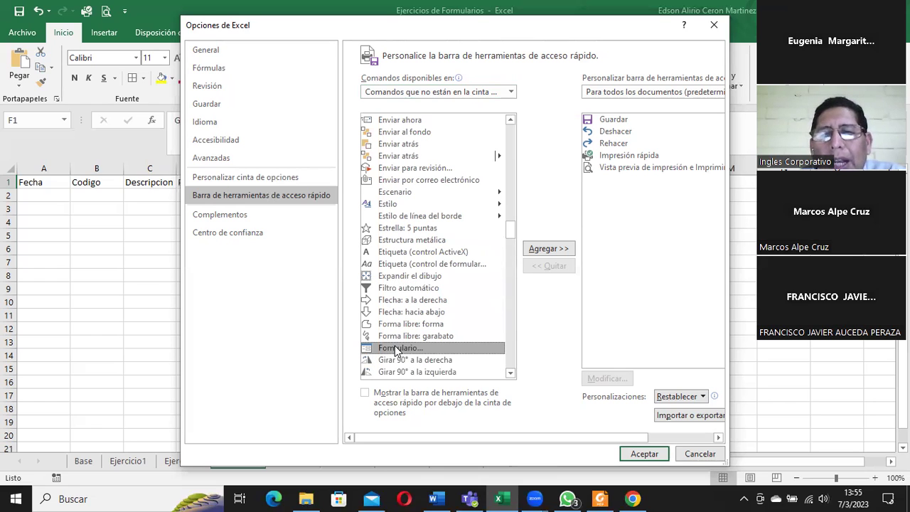
left_click(541, 250)
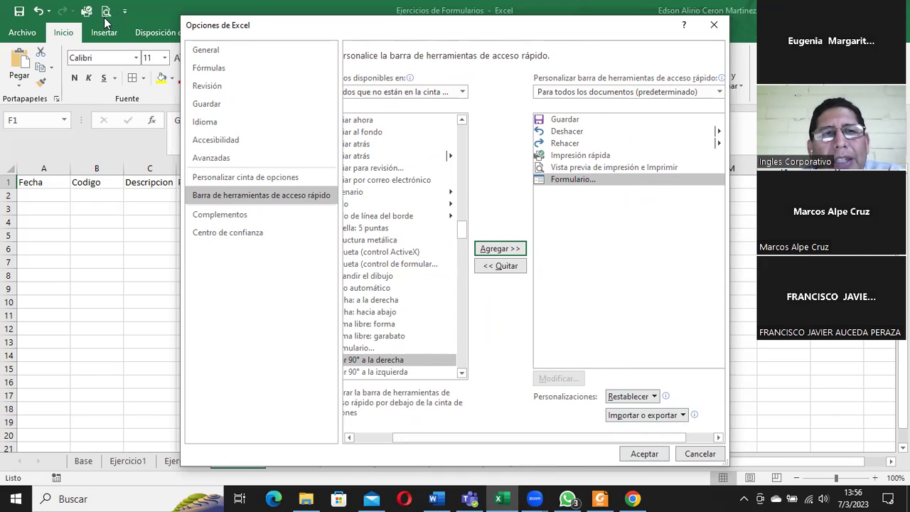
left_click(647, 452)
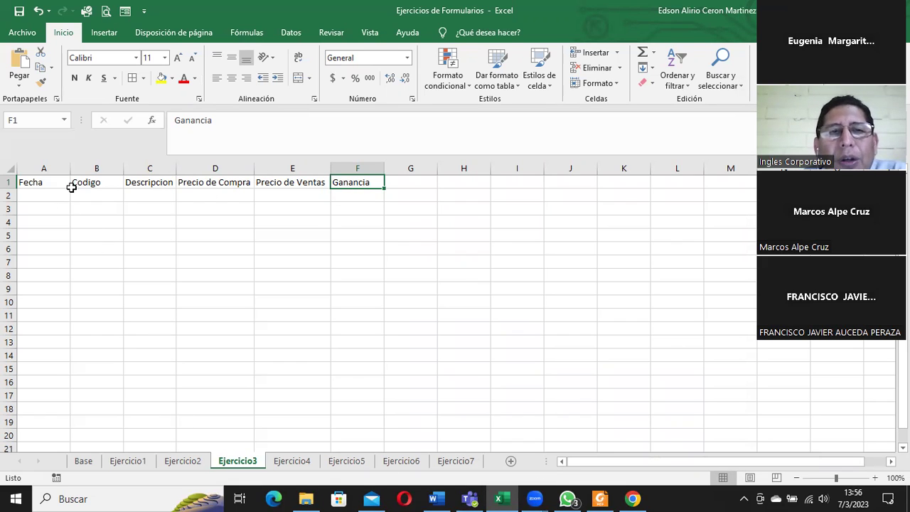
left_click_drag(39, 194, 346, 197)
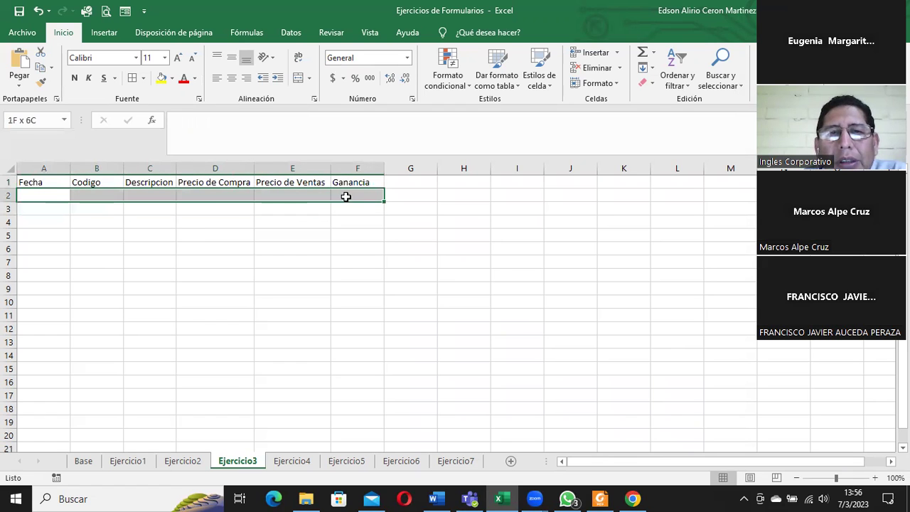
left_click_drag(45, 182, 350, 195)
left_click(132, 78)
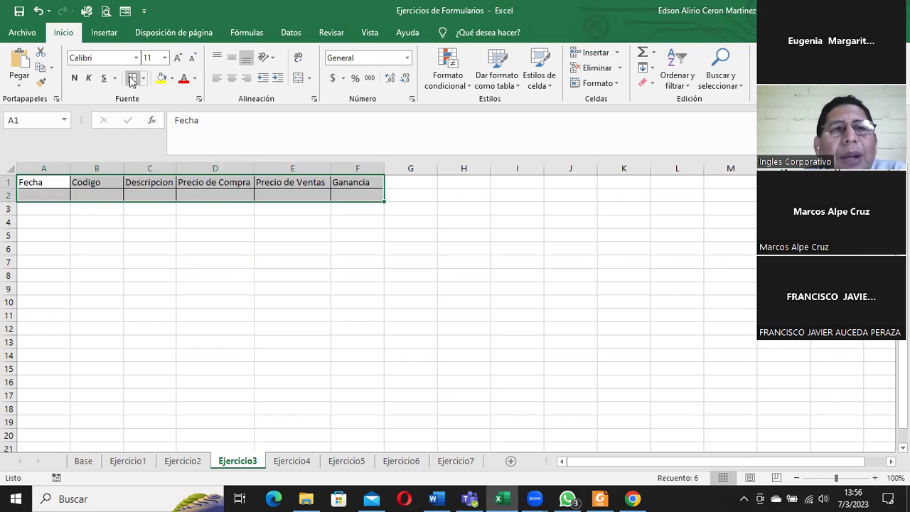
left_click(172, 78)
left_click(78, 235)
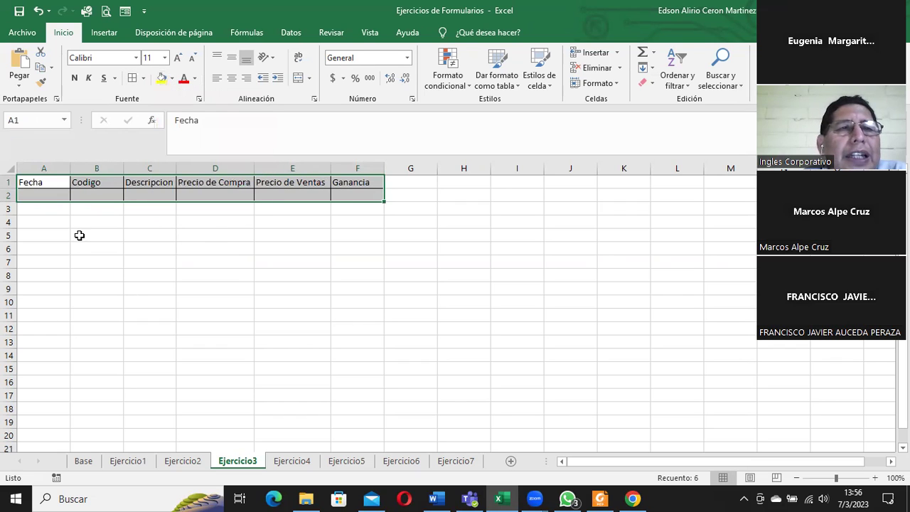
left_click_drag(57, 182, 344, 182)
left_click(172, 79)
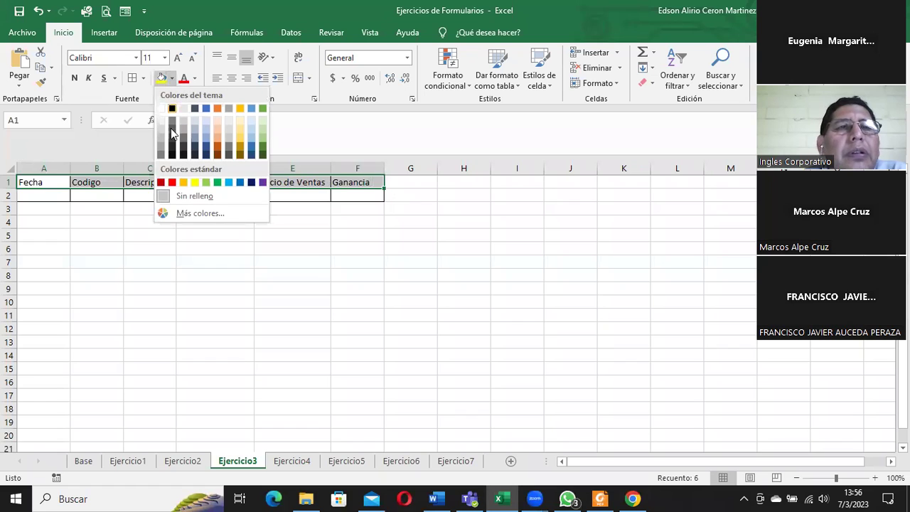
left_click(203, 232)
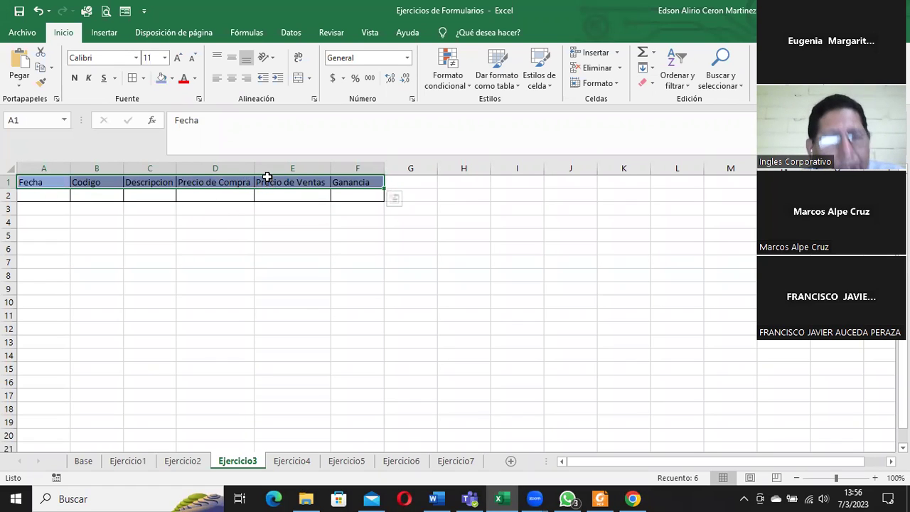
key("ctrl+z")
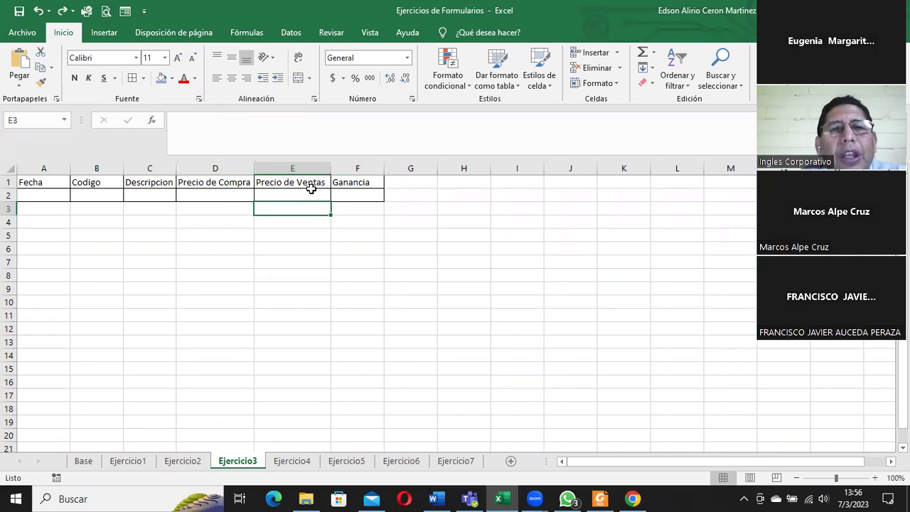
left_click(353, 193)
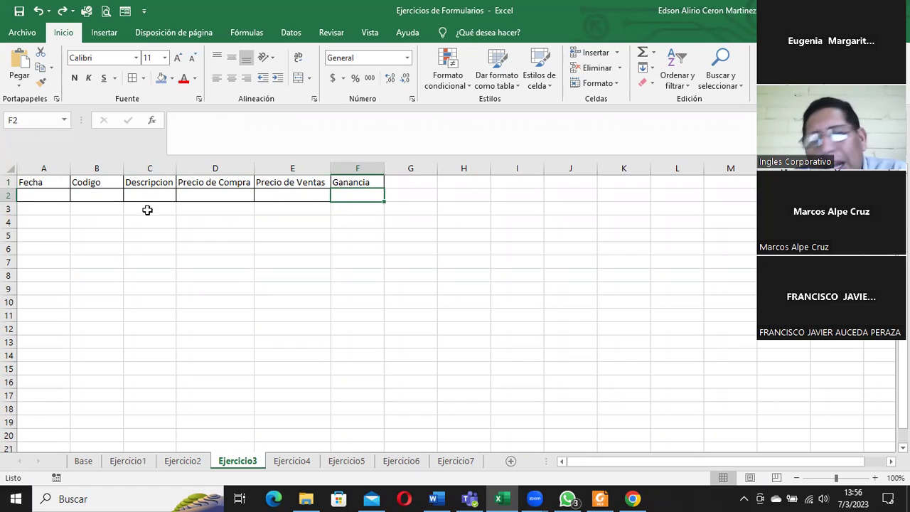
left_click_drag(32, 192, 353, 192)
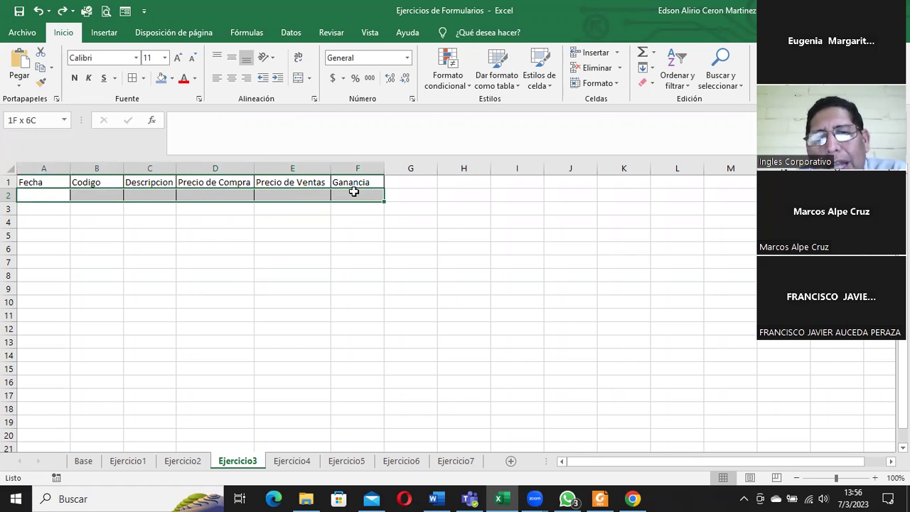
left_click(343, 192)
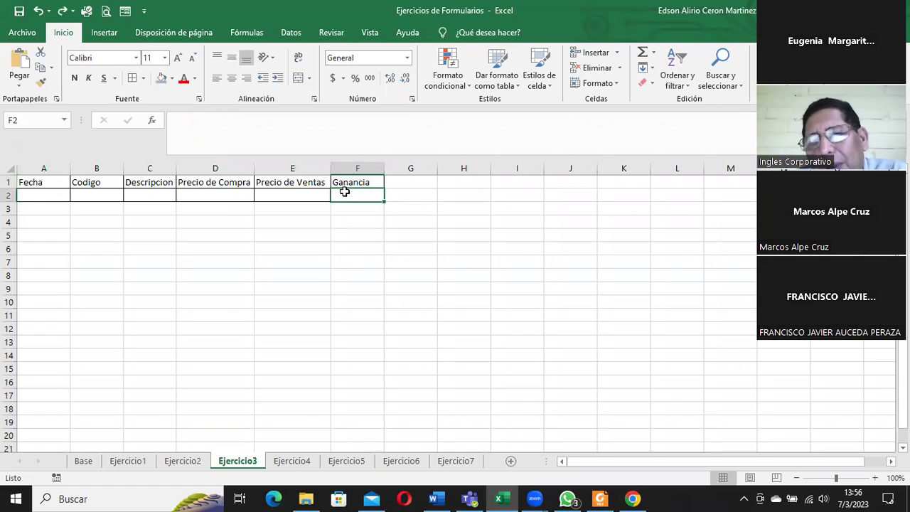
Step: Enter 1/1/2023, AR1, Lentes de Sol, 15 and 45 across cells A2:E2
left_click(49, 196)
type("1/1/2023")
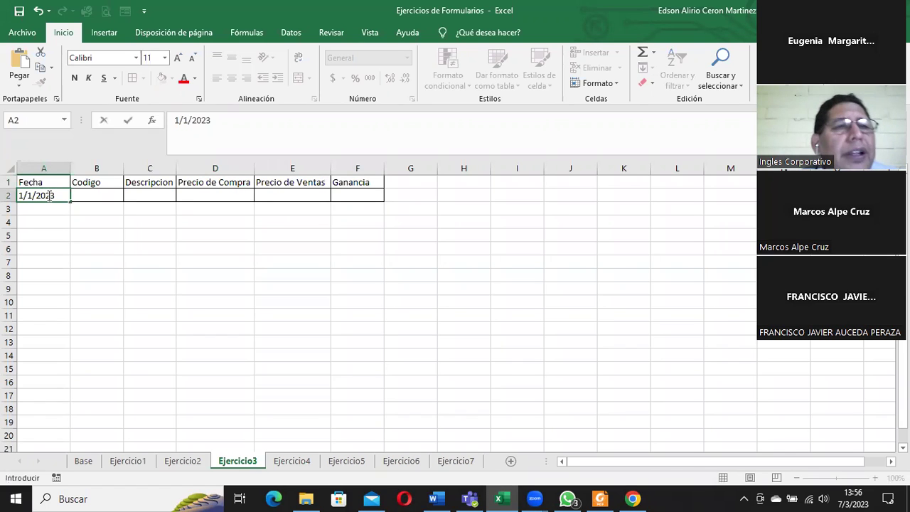
key("Tab")
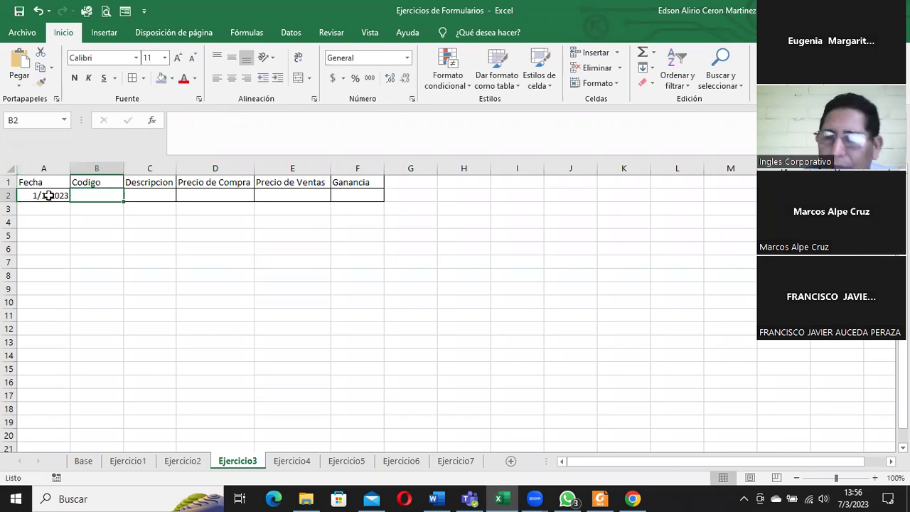
type("AR1")
key("Tab")
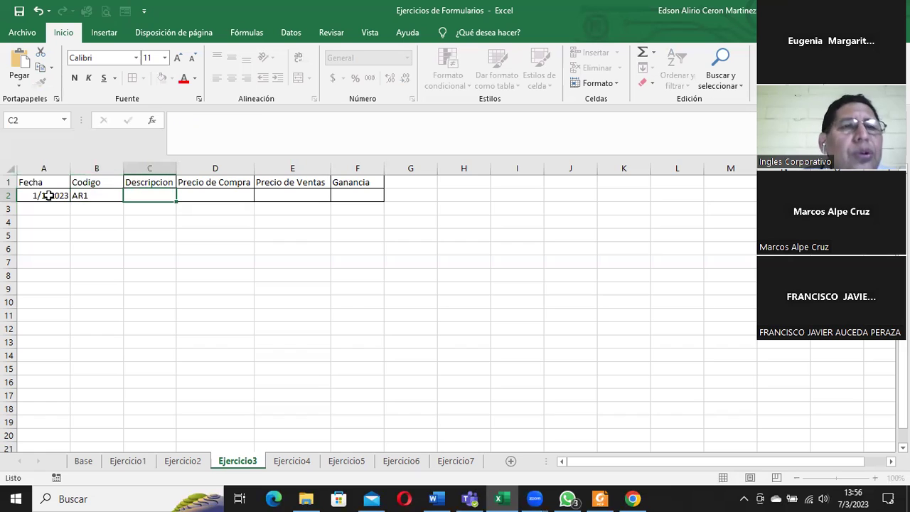
type("Lentes de Sol")
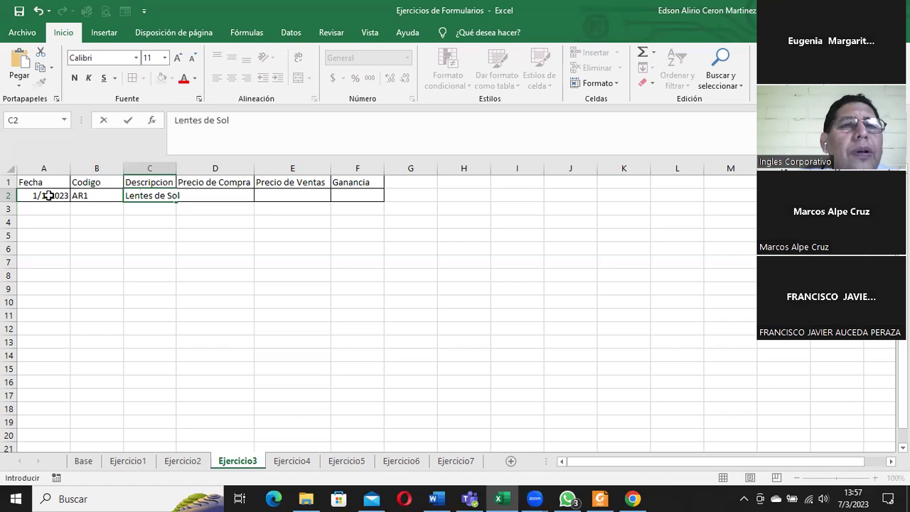
key("Tab")
type("1")
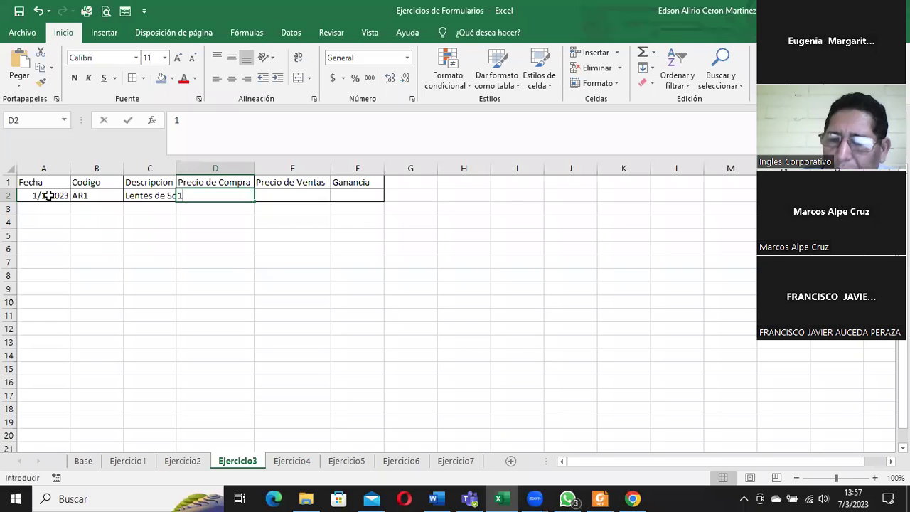
type("5")
key("Tab")
type("45")
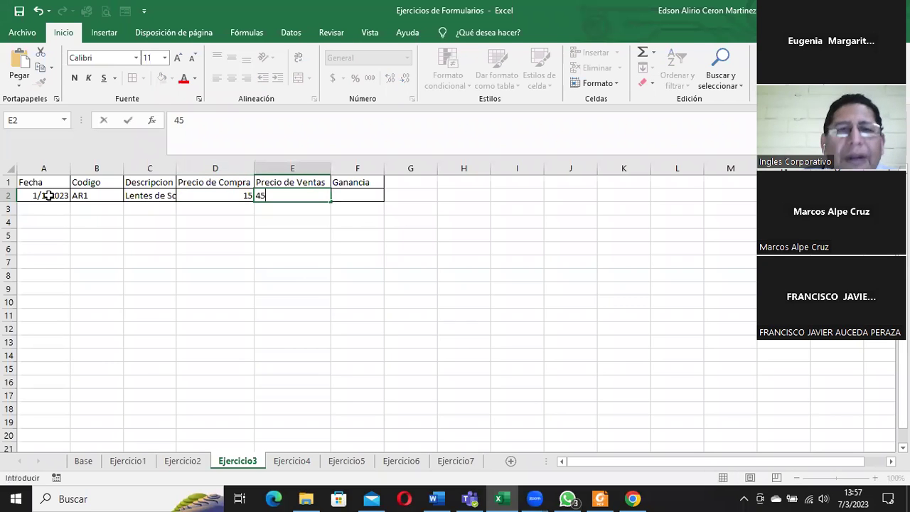
key("Tab")
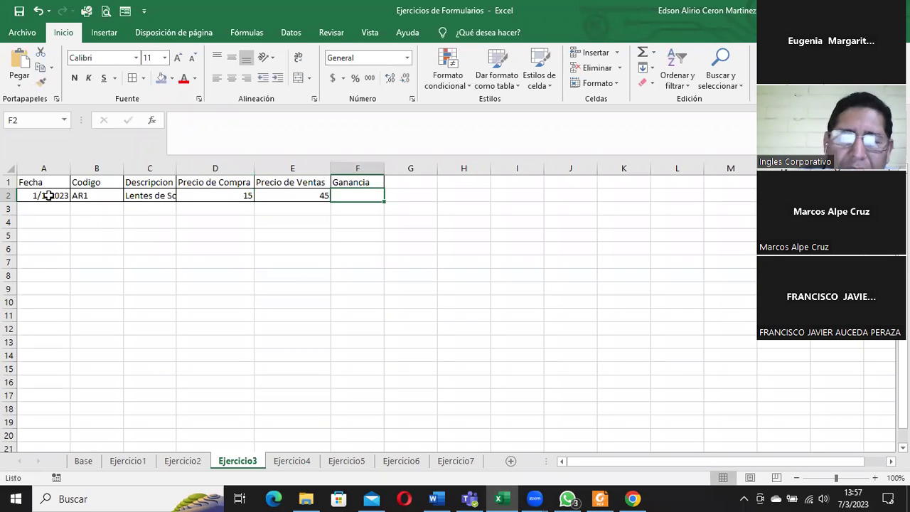
Step: Enter the Ganancia formula =(E2-D2) in F2, giving 30
type("=(")
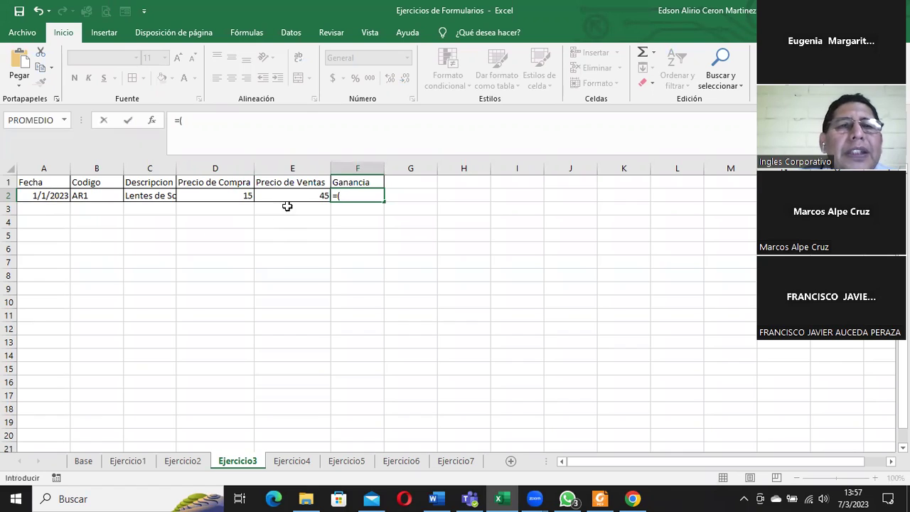
left_click(286, 196)
type("-")
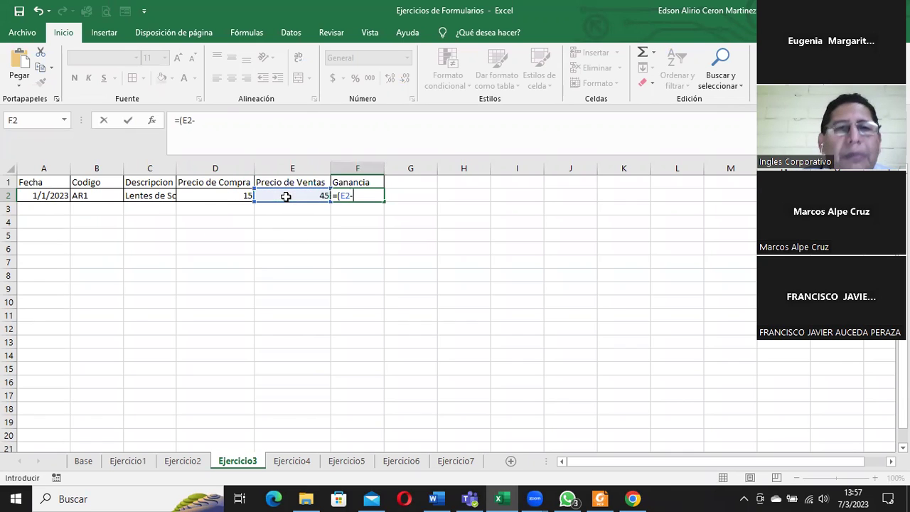
left_click(226, 202)
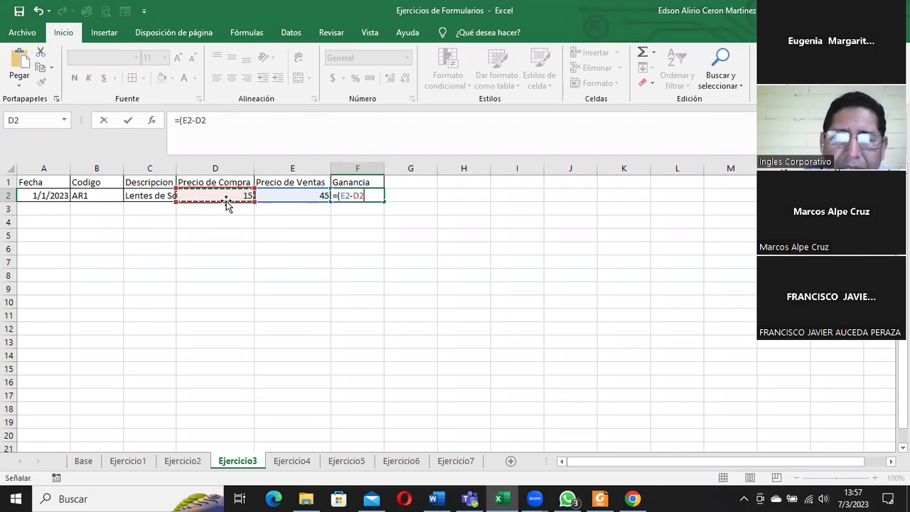
type(")")
key("Return")
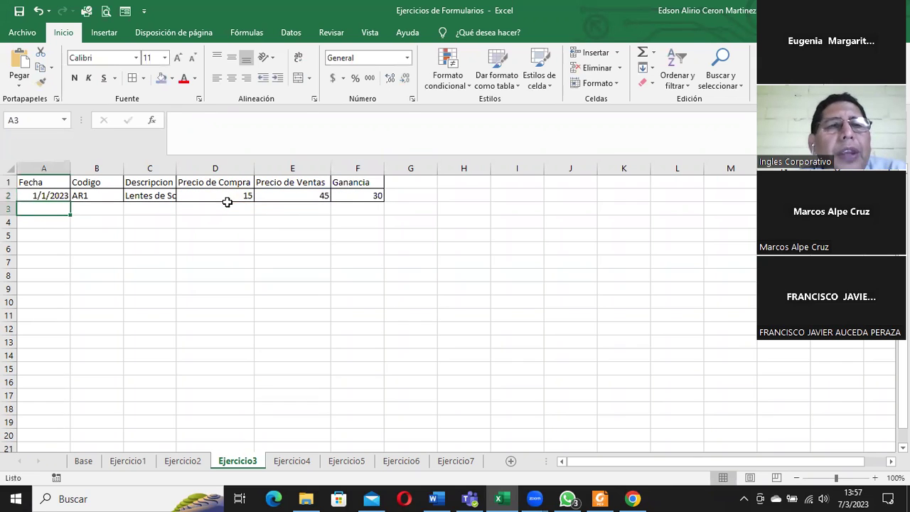
left_click(365, 196)
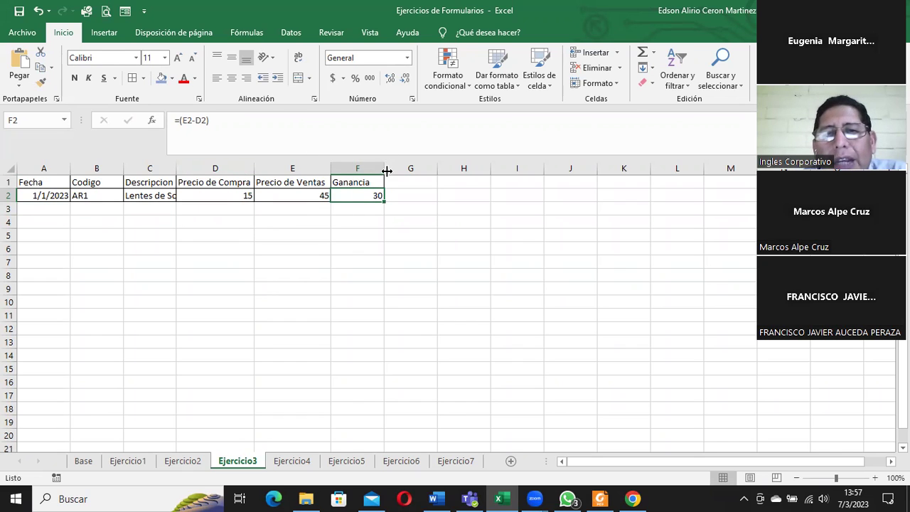
Step: Insert a table over $A$1:$F$2 with 'La tabla tiene encabezados' checked
left_click(104, 34)
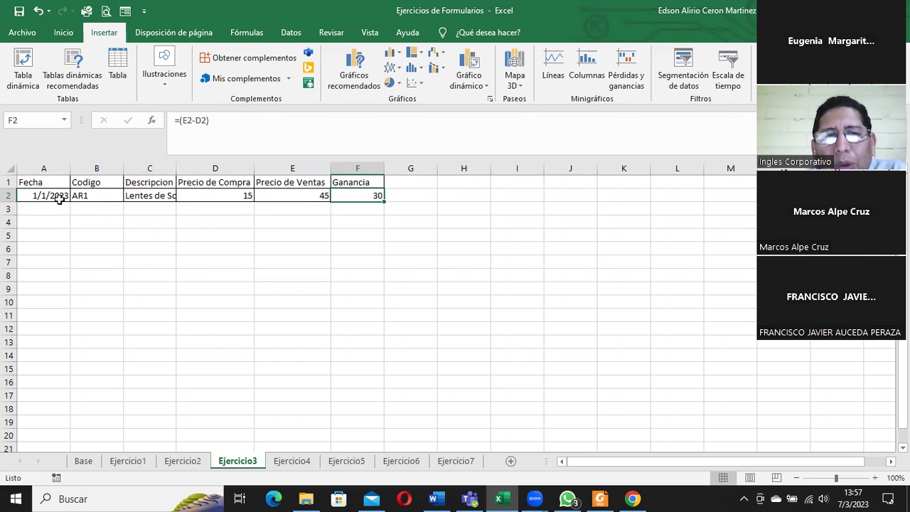
left_click(118, 72)
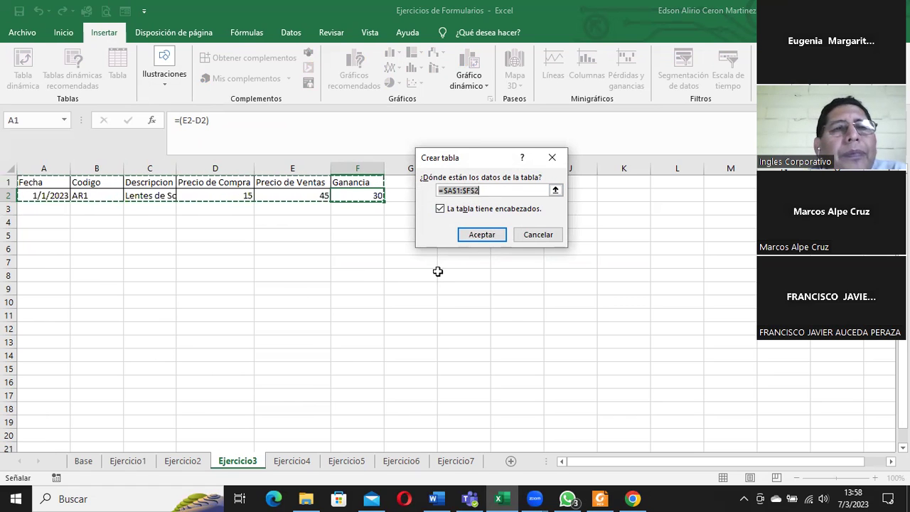
left_click(492, 240)
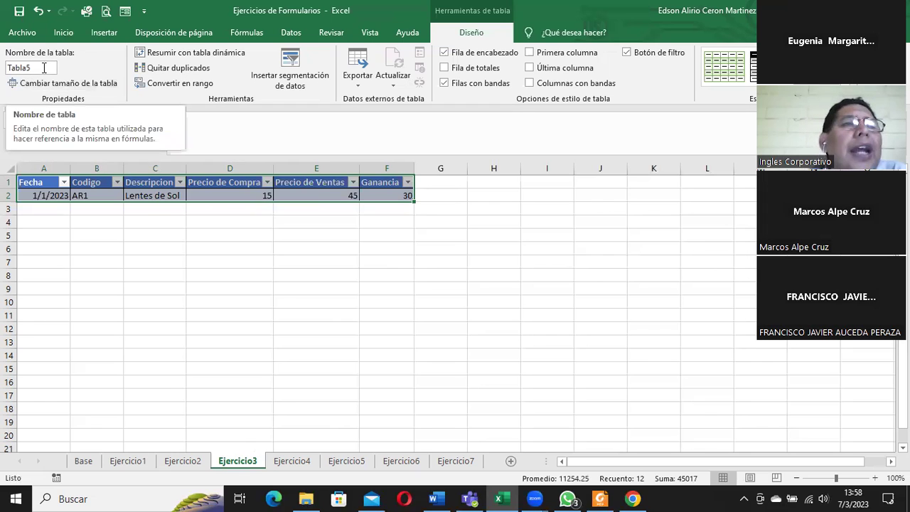
Step: Add the record 2/1/2023, AR2, Camisas de Playa, 20, 60 via the Formulario data form
left_click(125, 13)
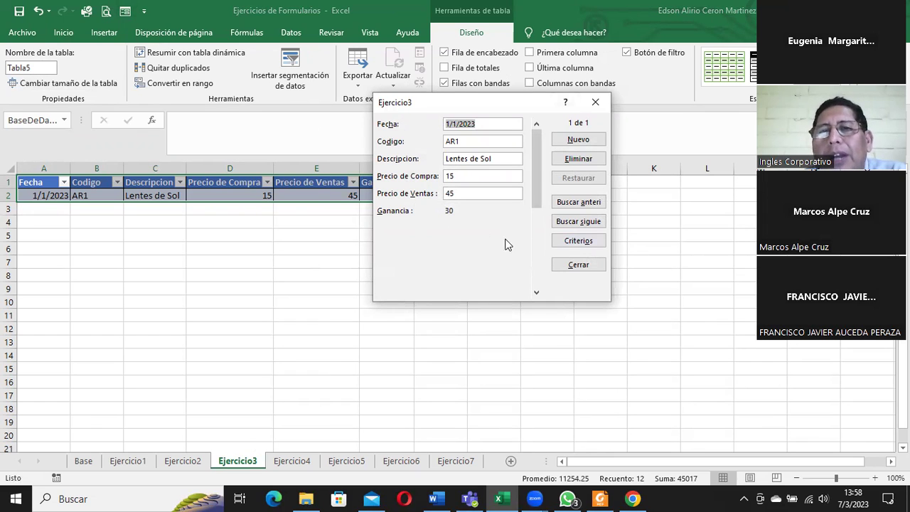
left_click(582, 141)
type("2/1/")
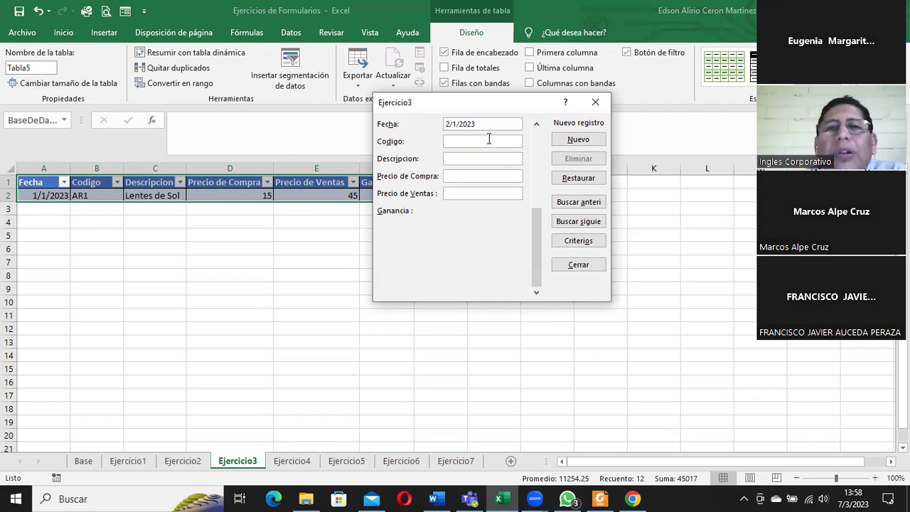
type("AR2")
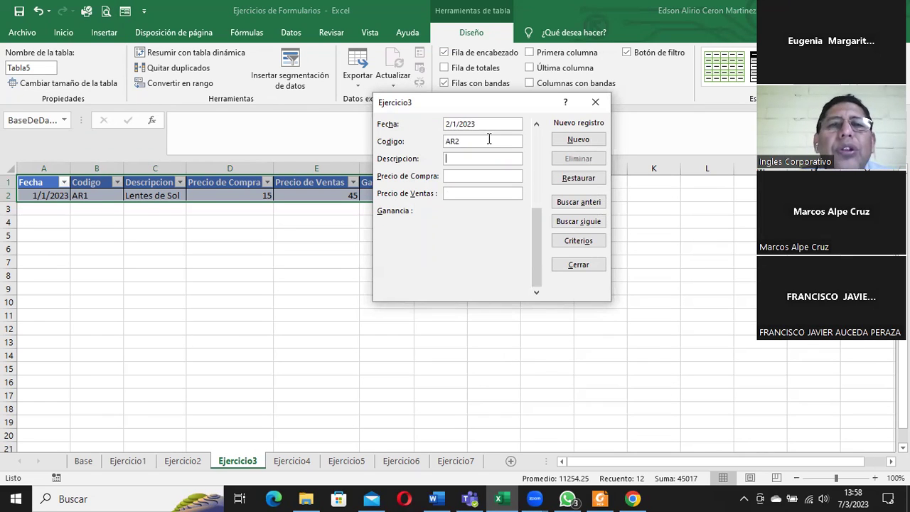
type("Camos")
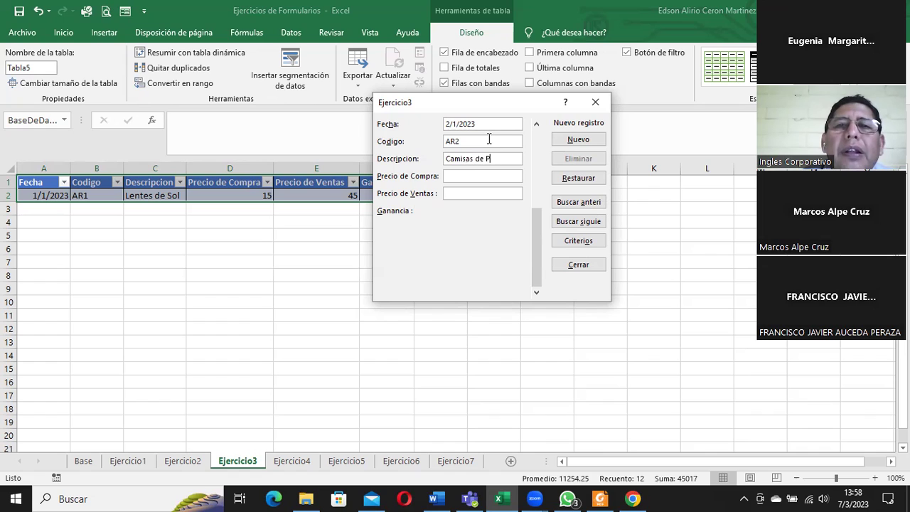
type("ya")
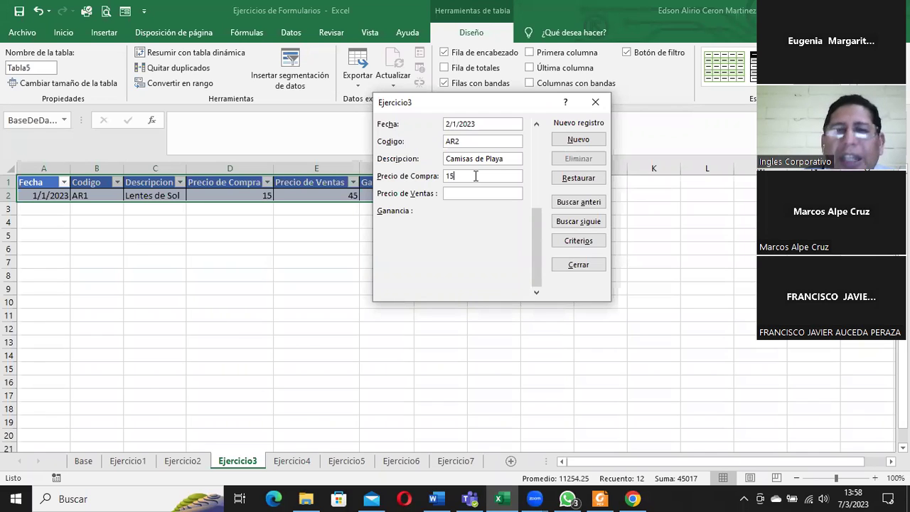
key("BackSpace")
type("20")
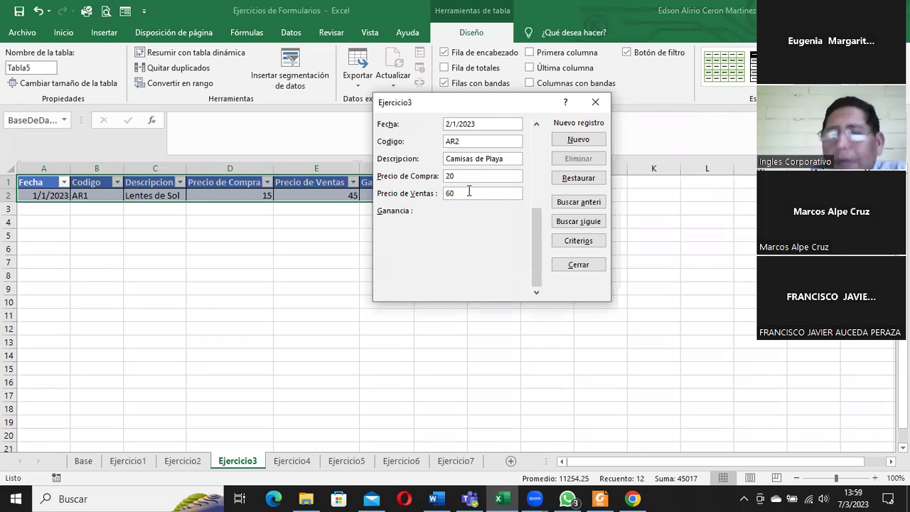
key("Return")
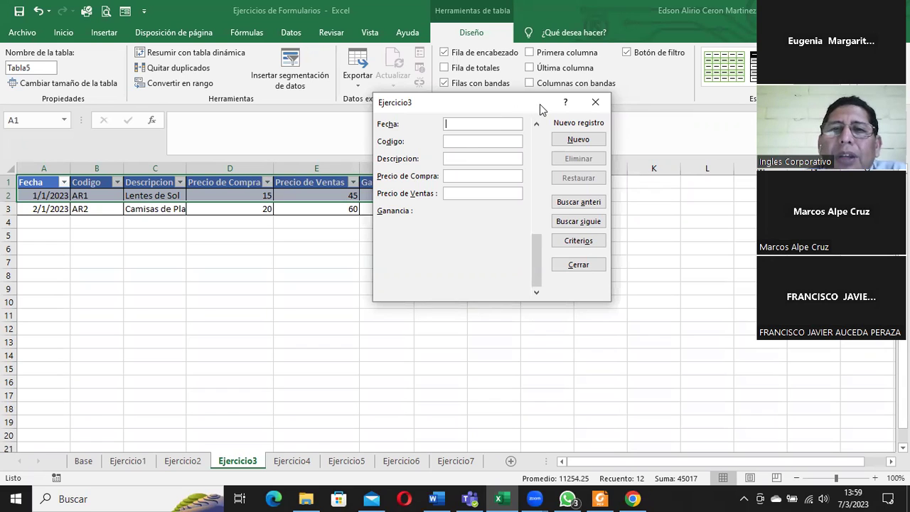
left_click_drag(501, 165, 497, 161)
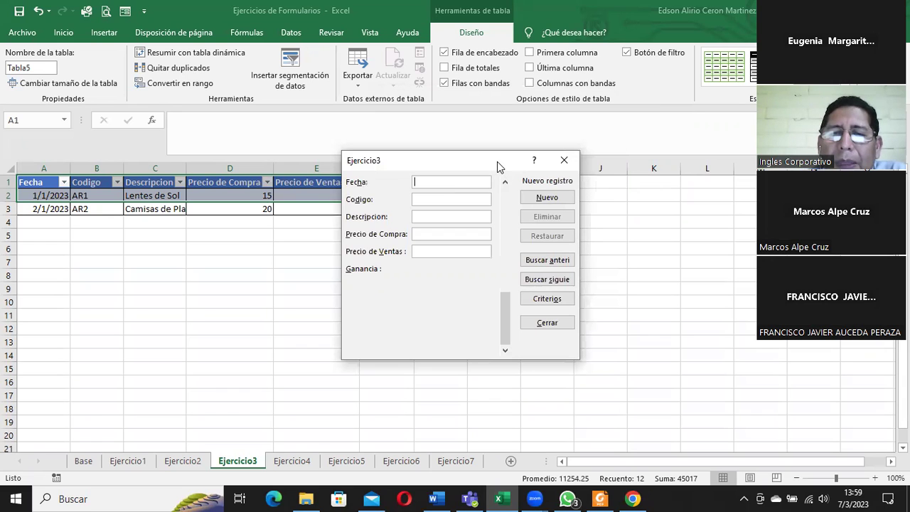
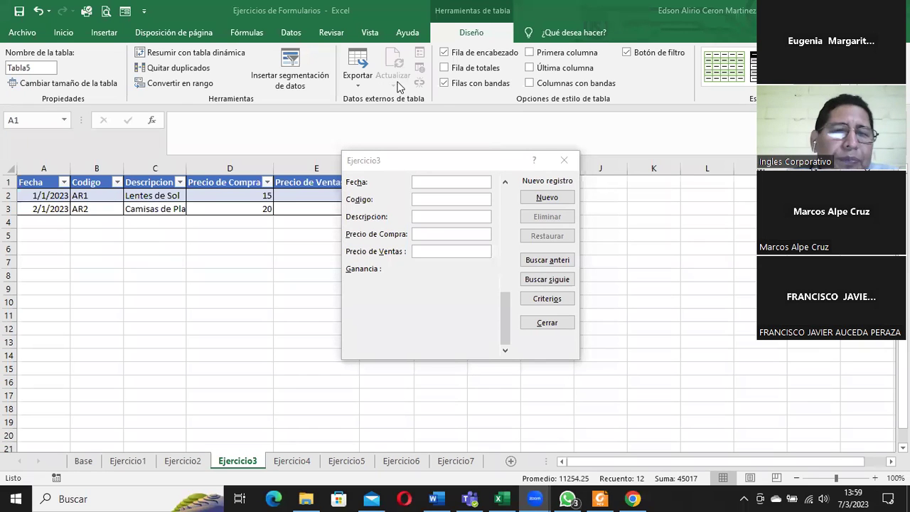
Step: Close the Ejercicio3 data form, returning to the table with Ganancia values 30 and 40
left_click(558, 325)
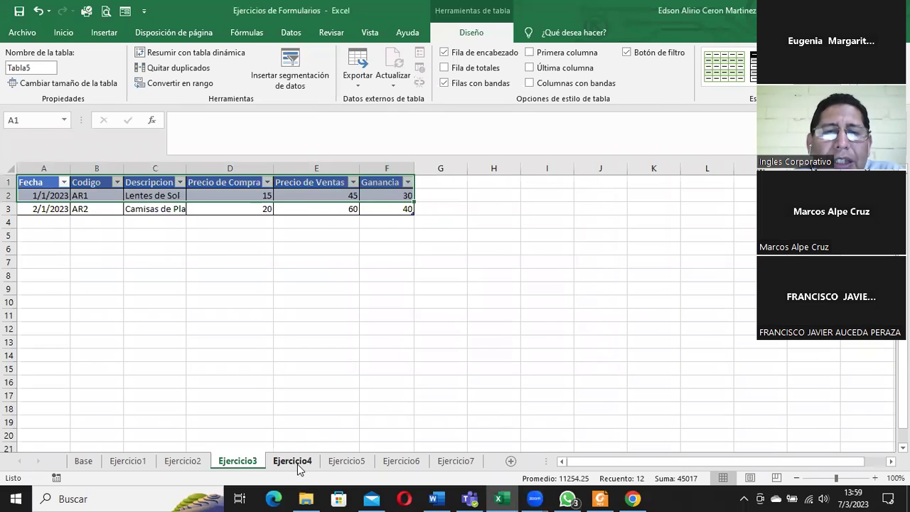
Step: Preview sheets Ejercicio4 and Ejercicio5, ending on Ejercicio6 with its Nombre, Apellido, Ciudad headers
left_click(297, 463)
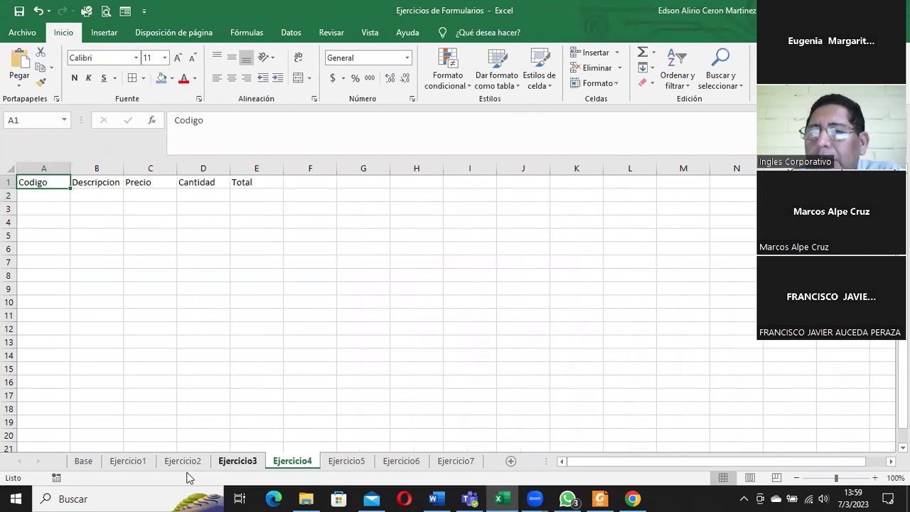
left_click(342, 462)
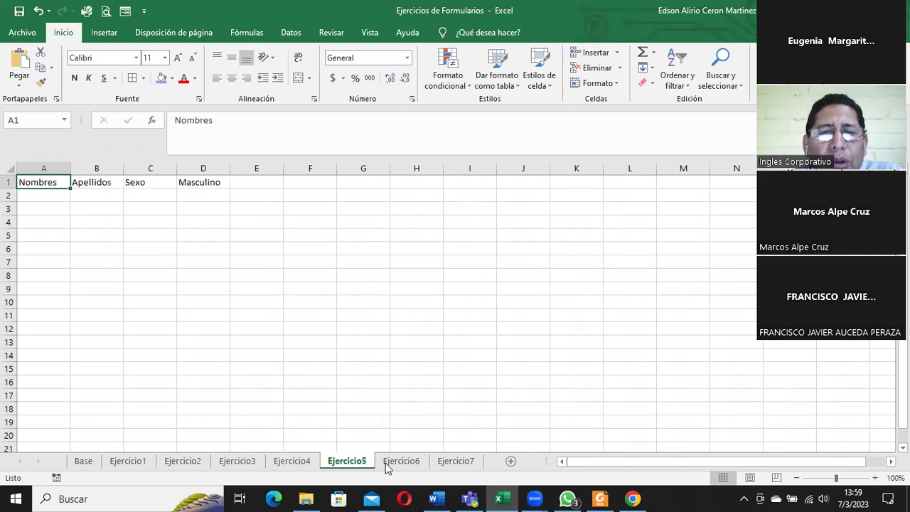
left_click(390, 462)
left_click(291, 462)
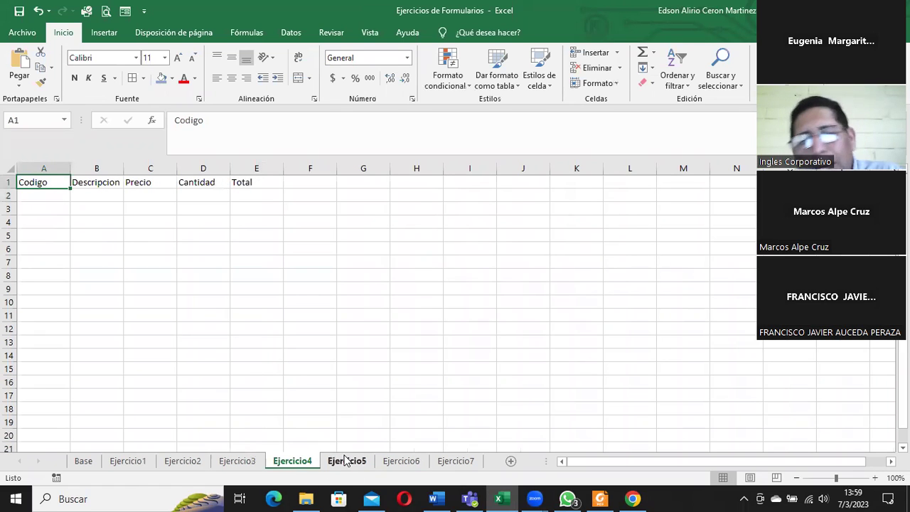
left_click(350, 462)
left_click(393, 462)
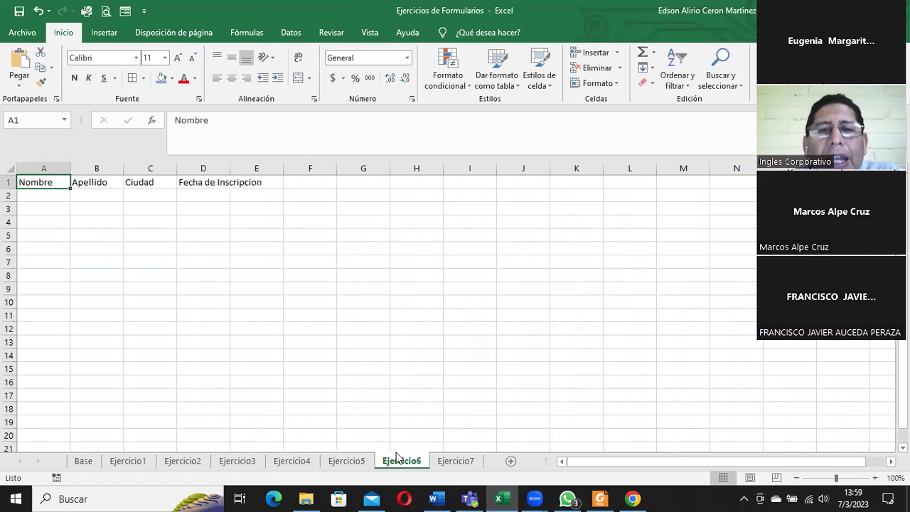